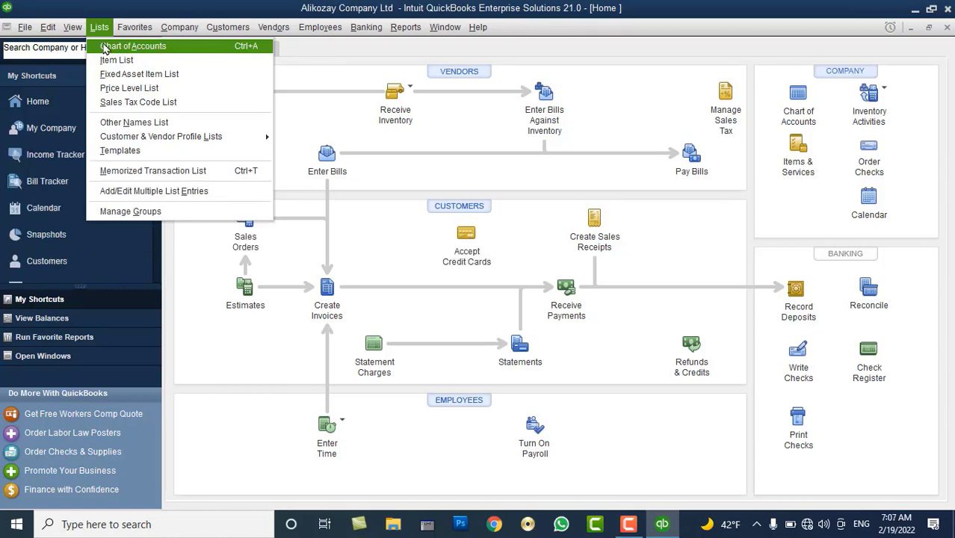
Open Lists > Chart of Accounts, scroll through it, and lower the system volume to 14
click(134, 46)
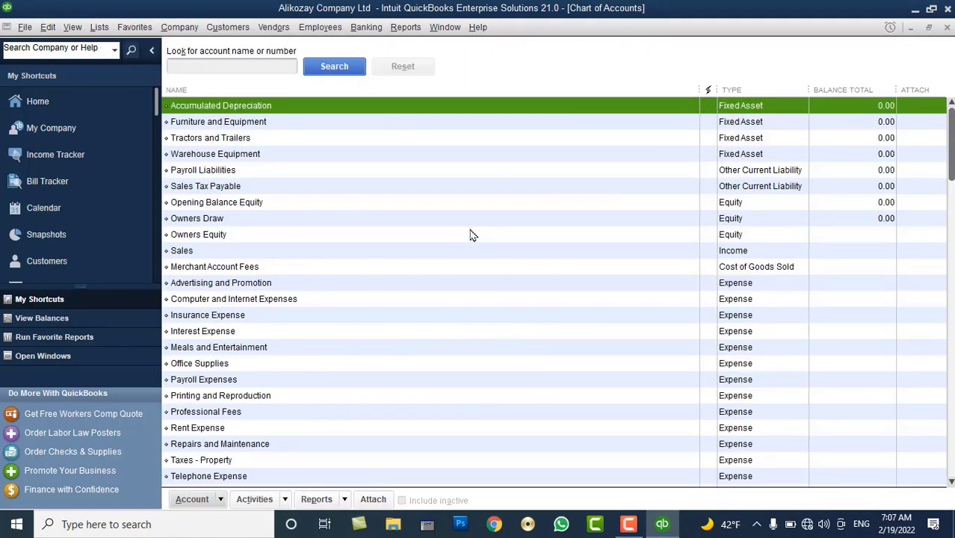
scroll(470, 234, down, 2)
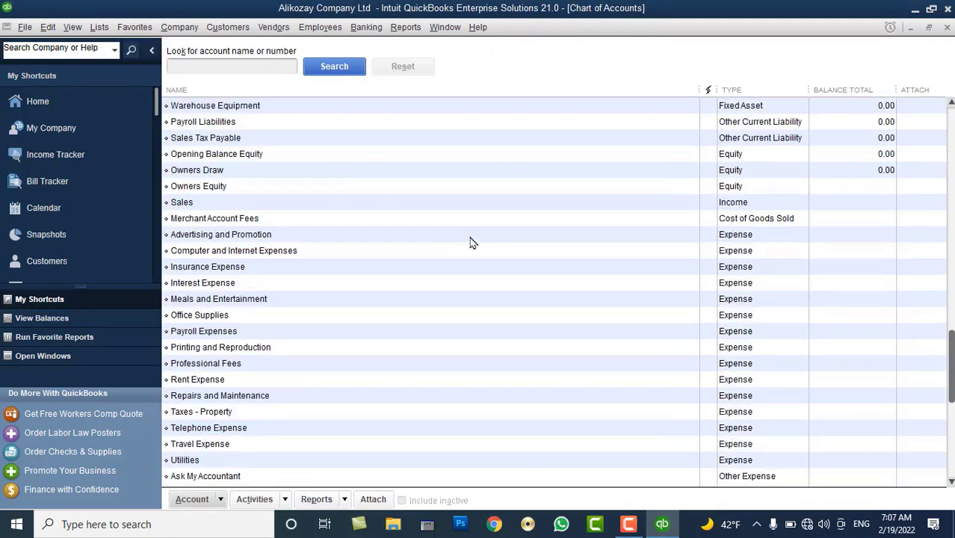
click(823, 524)
drag(786, 493, 775, 492)
click(850, 154)
scroll(850, 154, up, 2)
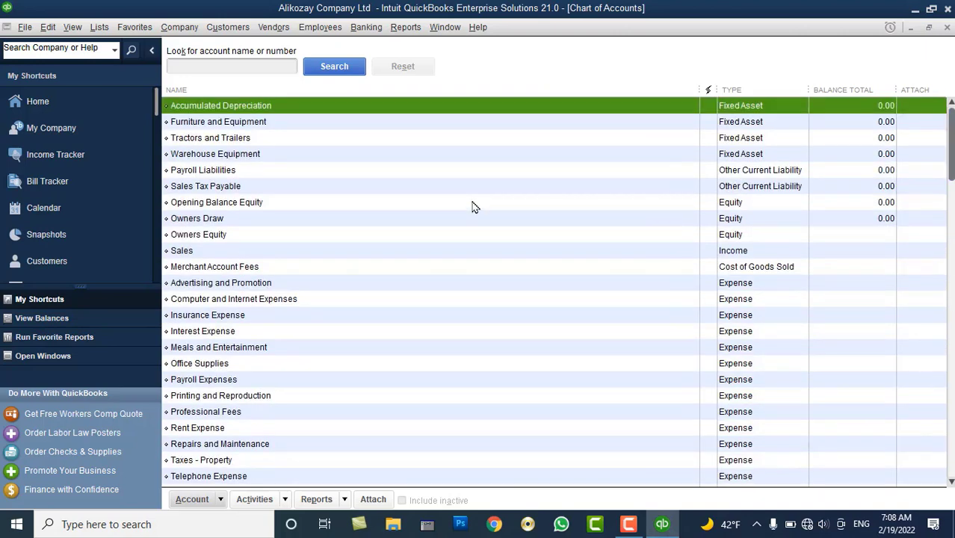
Launch Notepad and begin the list with 1. Assets and 2. Liability
key(super+r)
text(No)
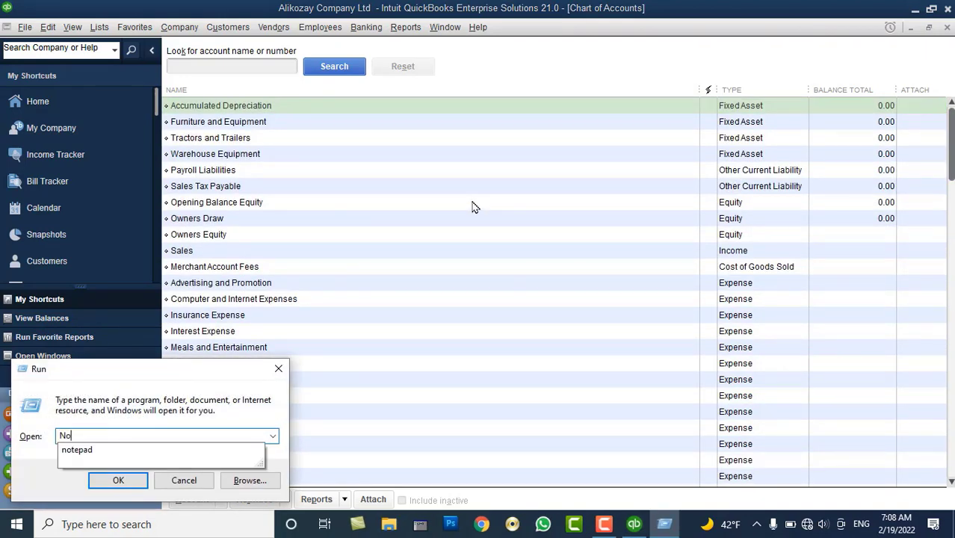
text(tepad)
key(Return)
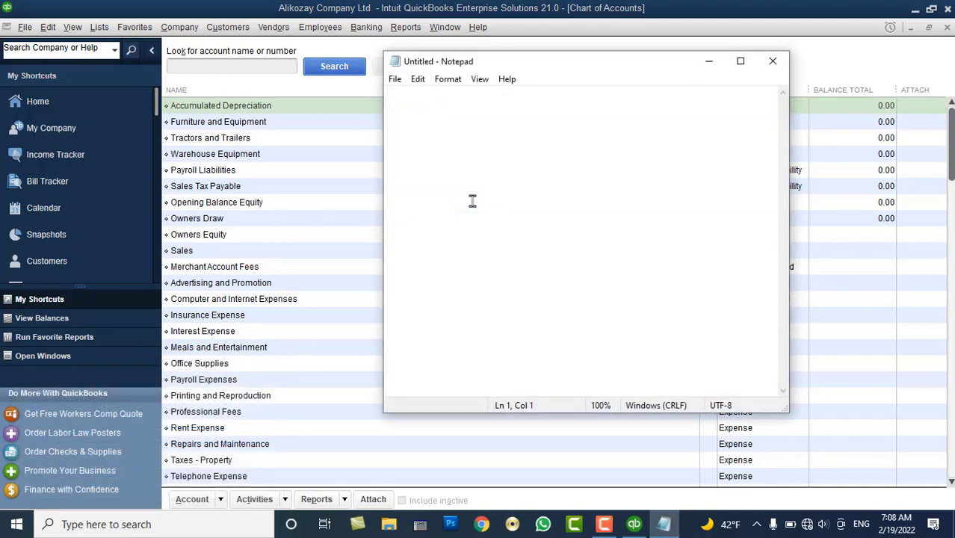
text(1. A)
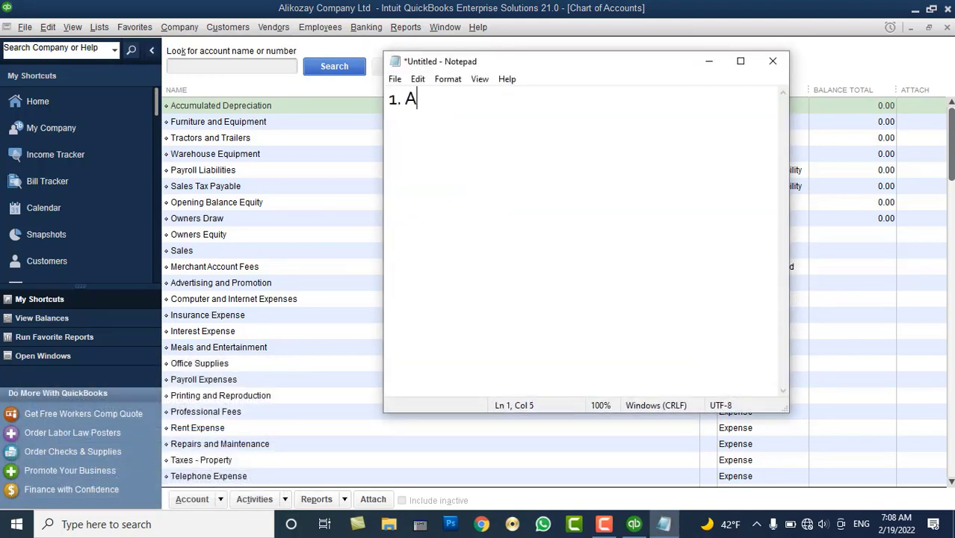
text(ssets)
key(Return)
text(2)
key(BackSpace)
text(2.)
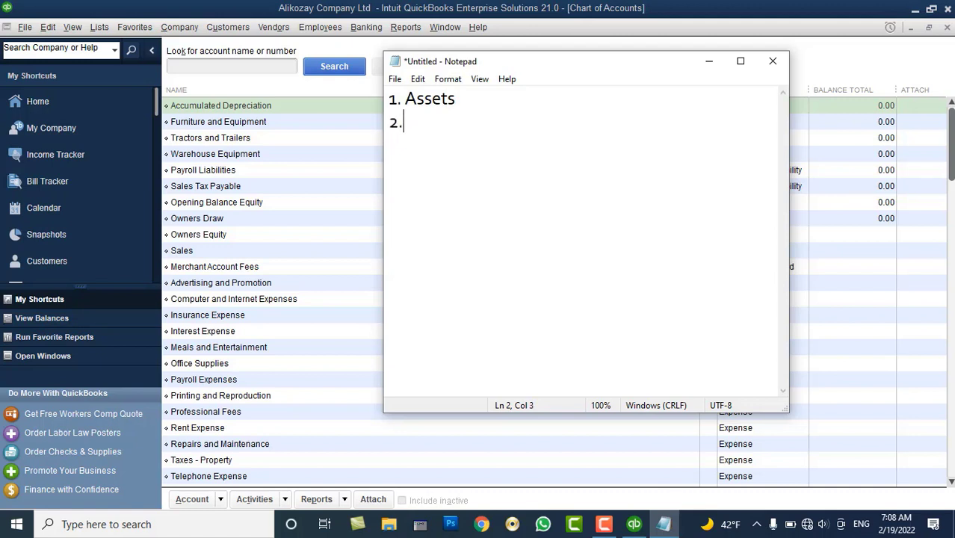
text( Liabilit)
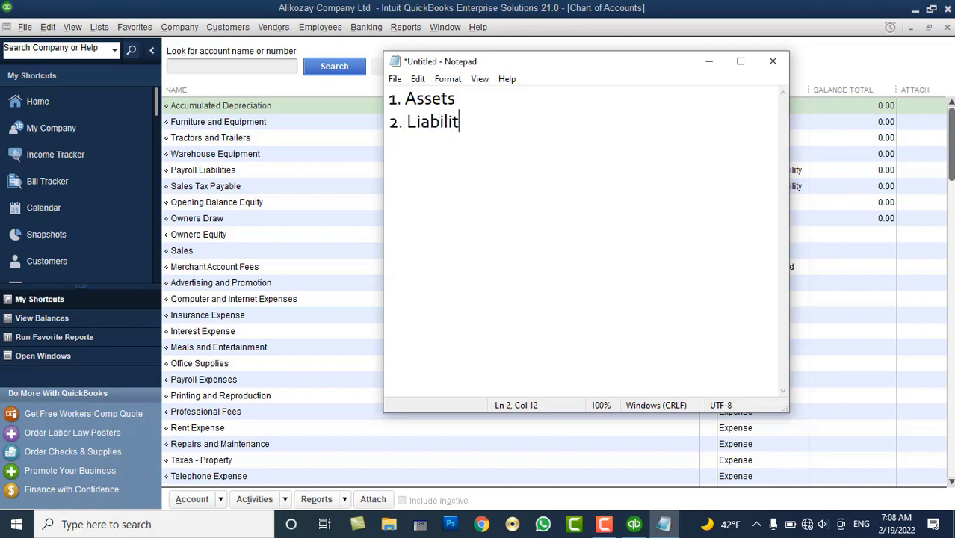
text(y)
key(Return)
Add 3. Owner Equity, 4. R(Income) and 5. Expense, then select the list text
text(3. Owner)
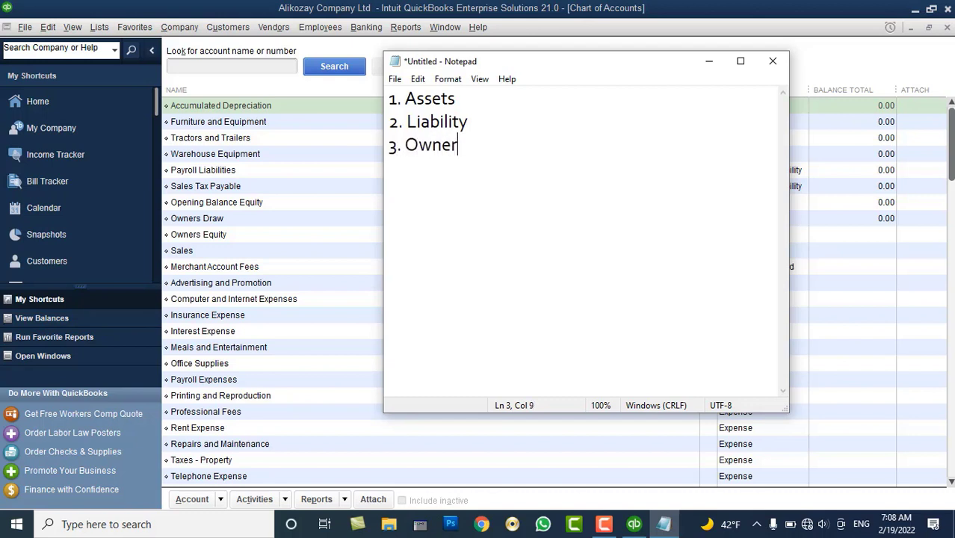
text( Equity)
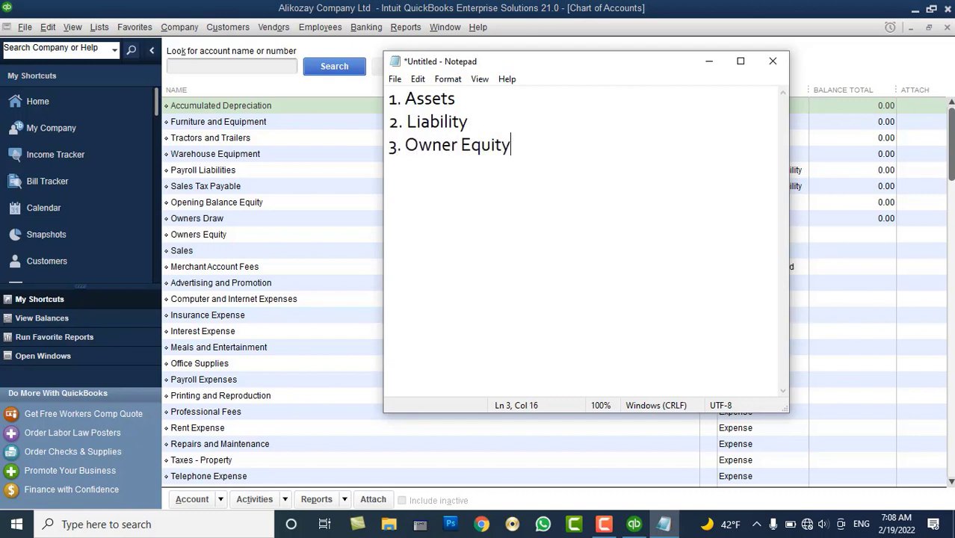
key(Return)
text(4. R(Income))
key(Return)
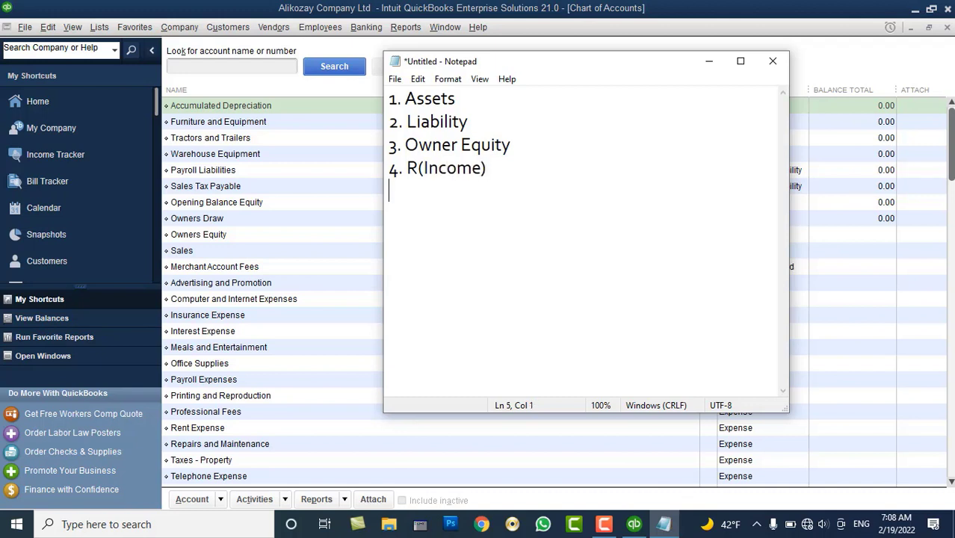
text(5. Expense)
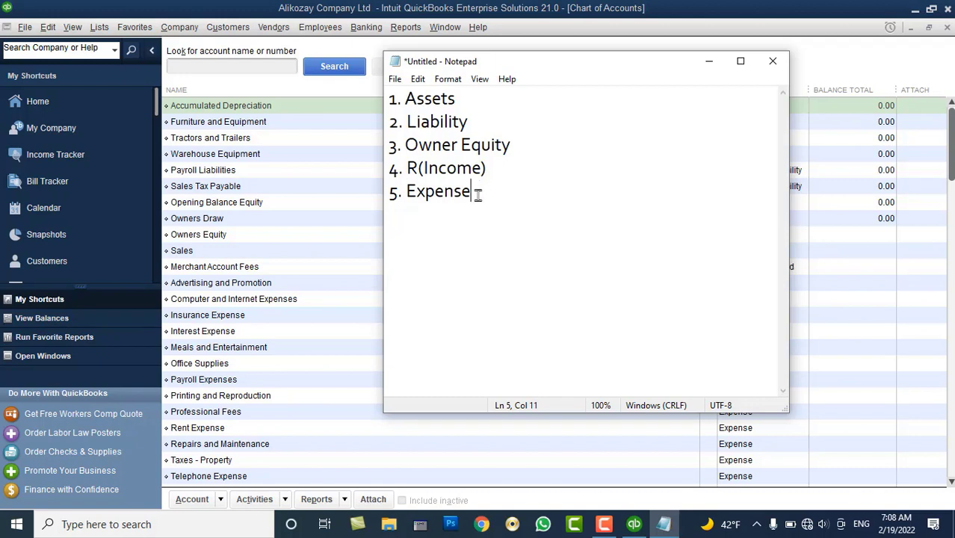
drag(477, 193, 390, 94)
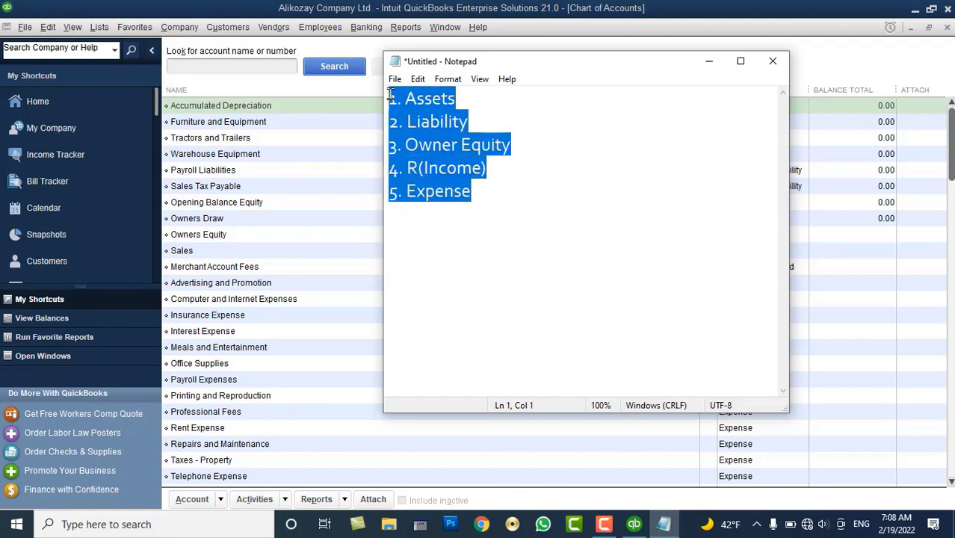
click(393, 98)
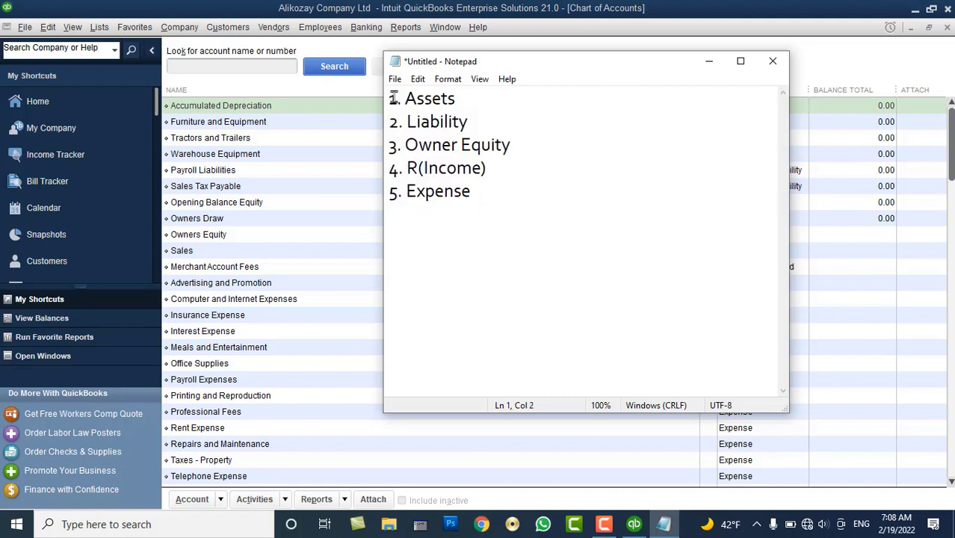
drag(387, 97, 487, 192)
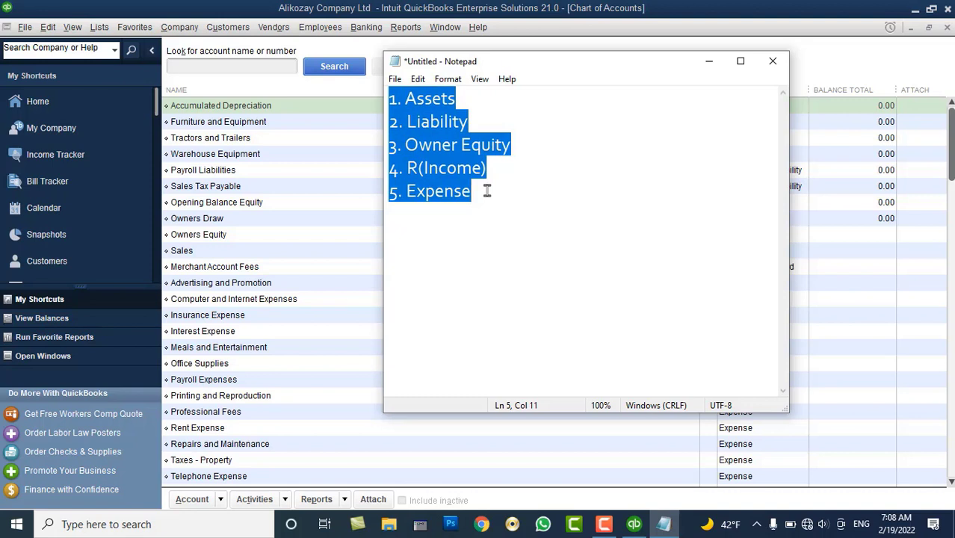
Add indented Current Assets and Fixed Assets lines under Assets
click(491, 102)
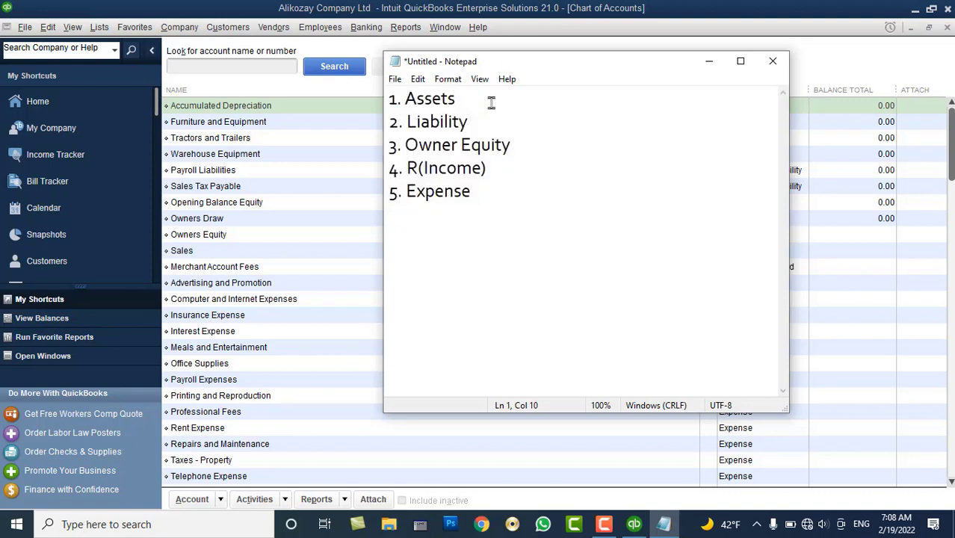
key(Return)
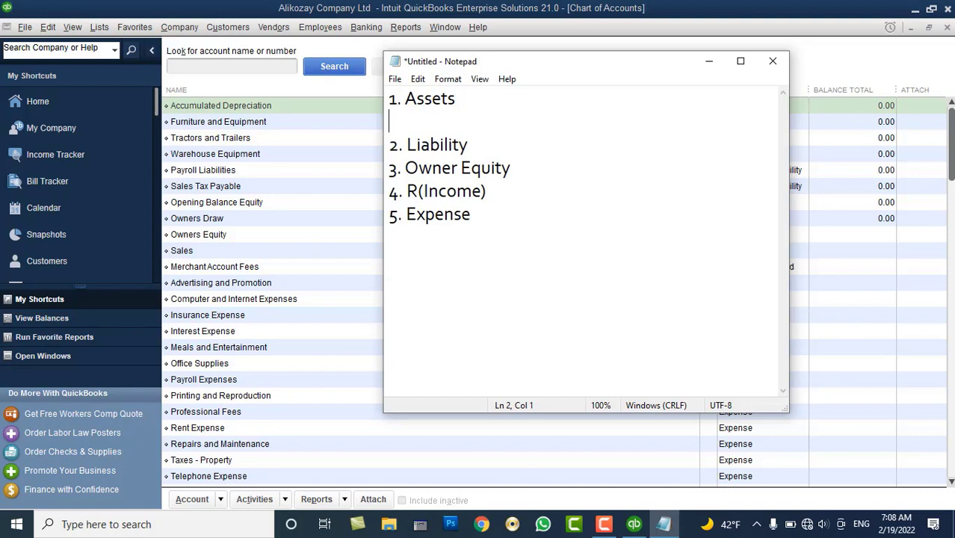
key(Tab)
text(Curren)
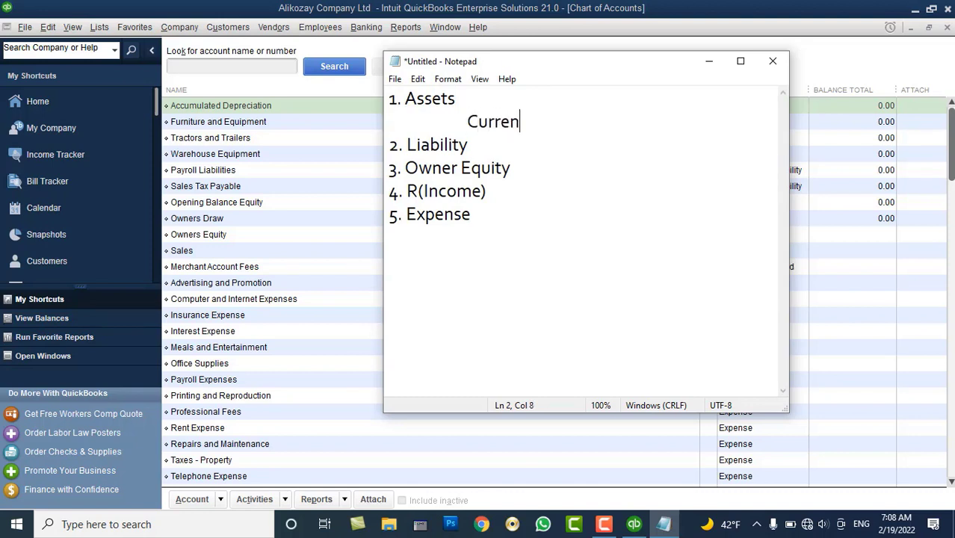
text(t Assets)
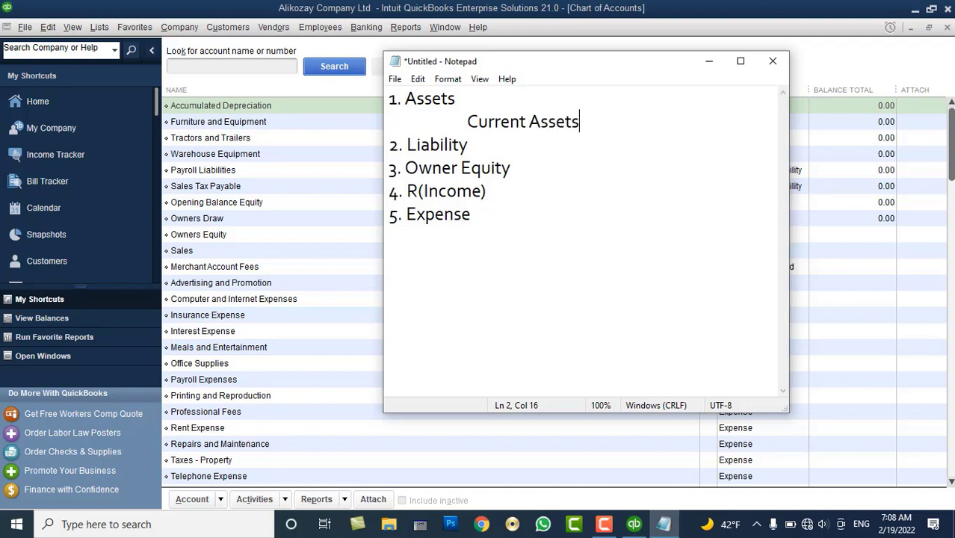
key(Return)
key(Tab)
text(Fix)
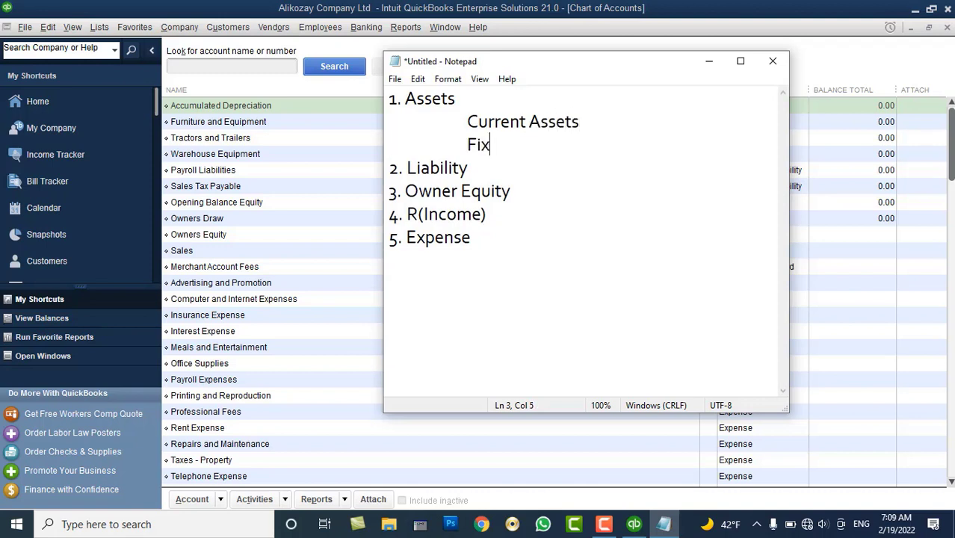
text(ed As)
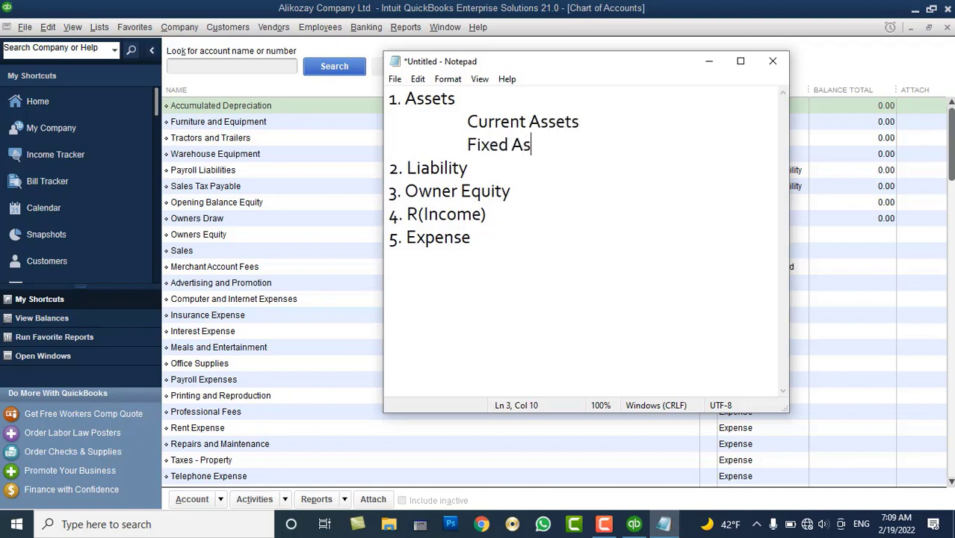
text(sets)
Add indented Long Term Li and Short Term Li lines under Liability
click(498, 172)
key(Return)
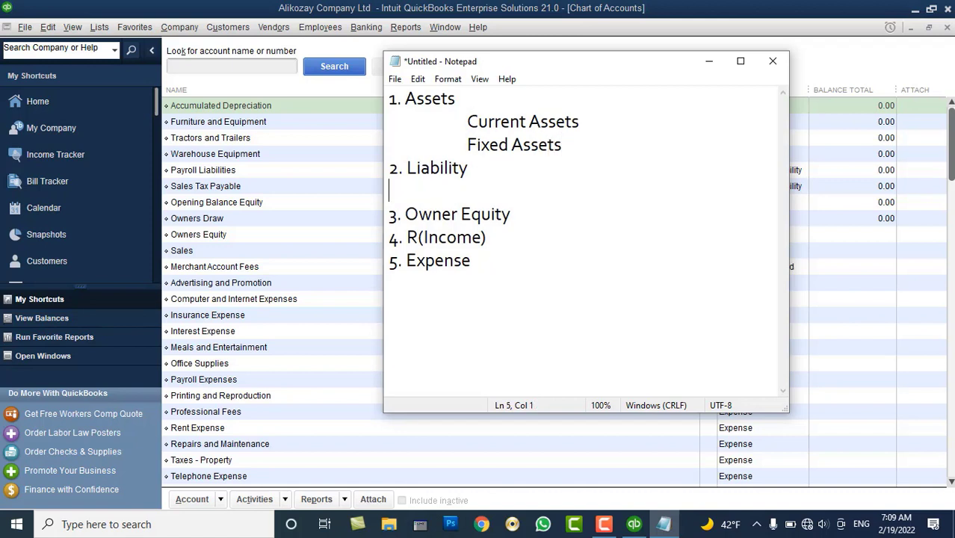
key(Tab)
text(Long T)
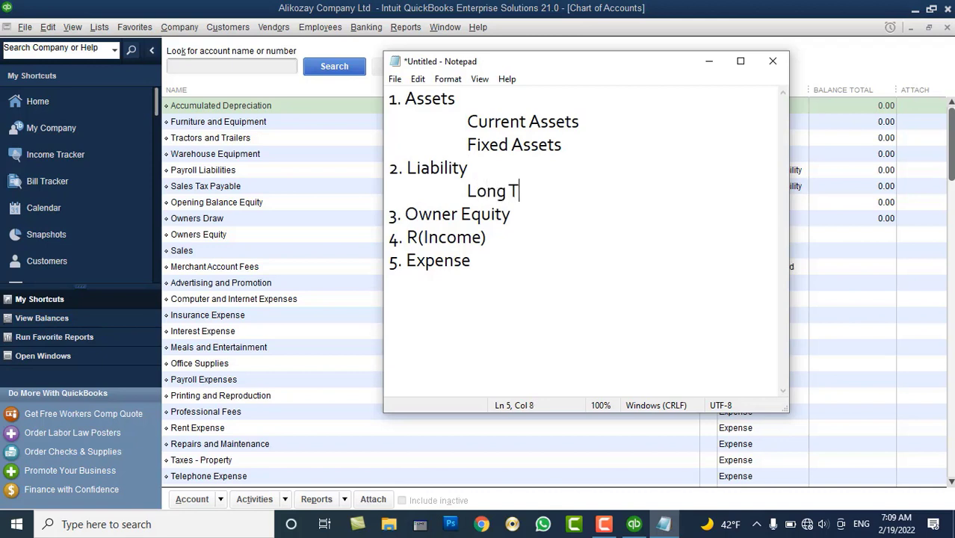
text(erm Li)
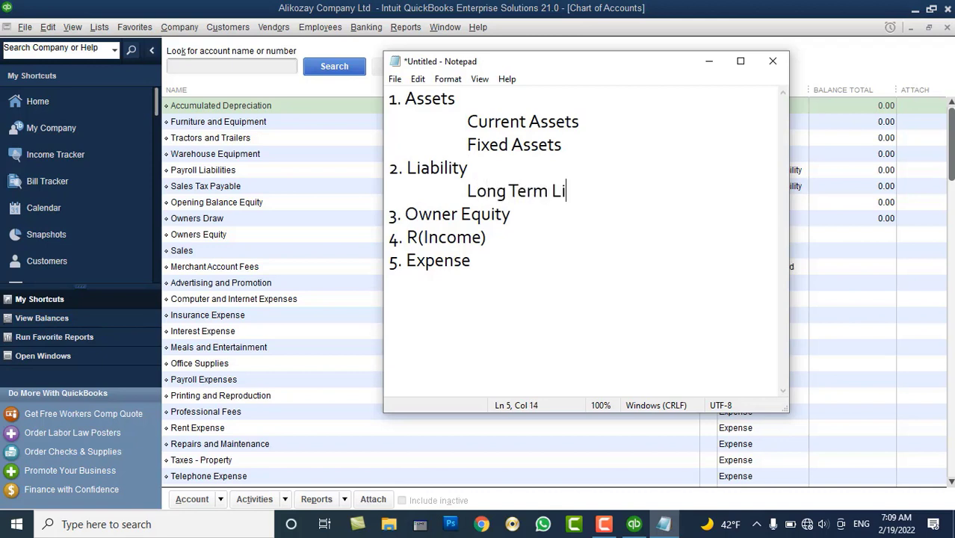
key(Return)
key(Tab)
text(Short)
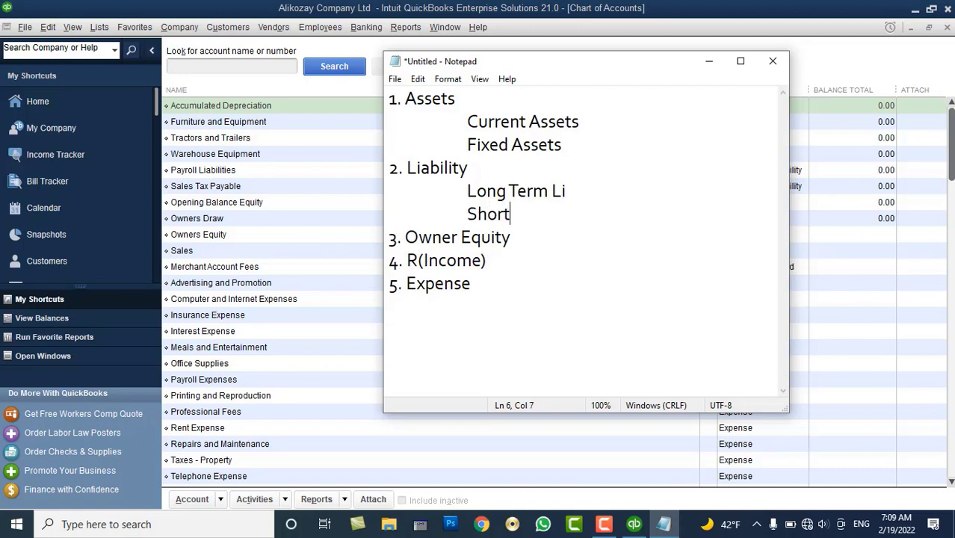
text( Term )
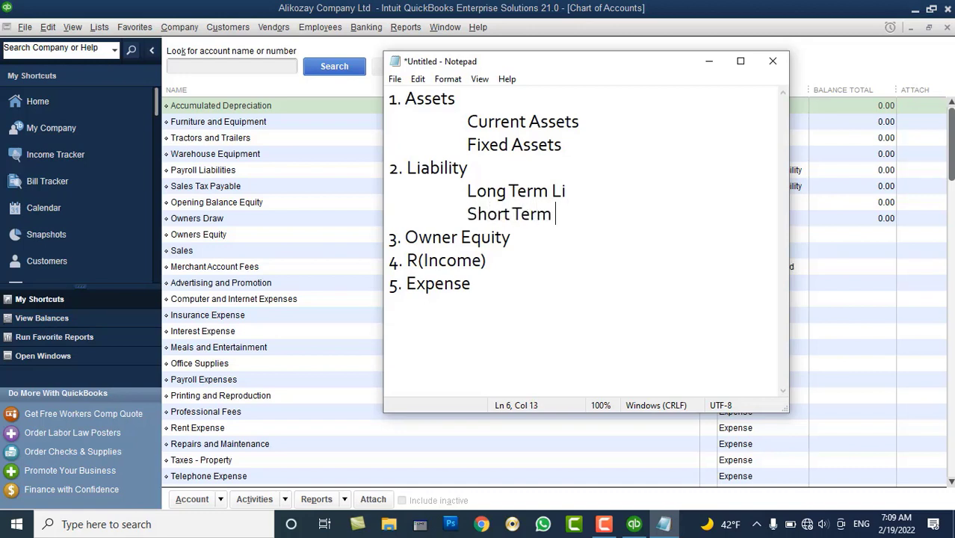
text(Li)
Add indented Owner Draw, Owner Contribution and Owner Capital lines under Owner Equity
key(Down)
key(Return)
key(Tab)
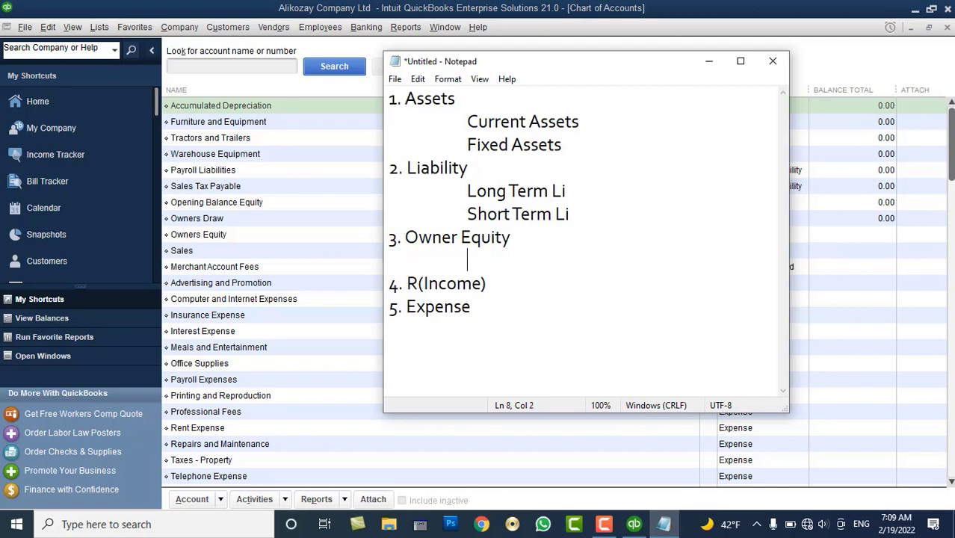
text(Owner Dra)
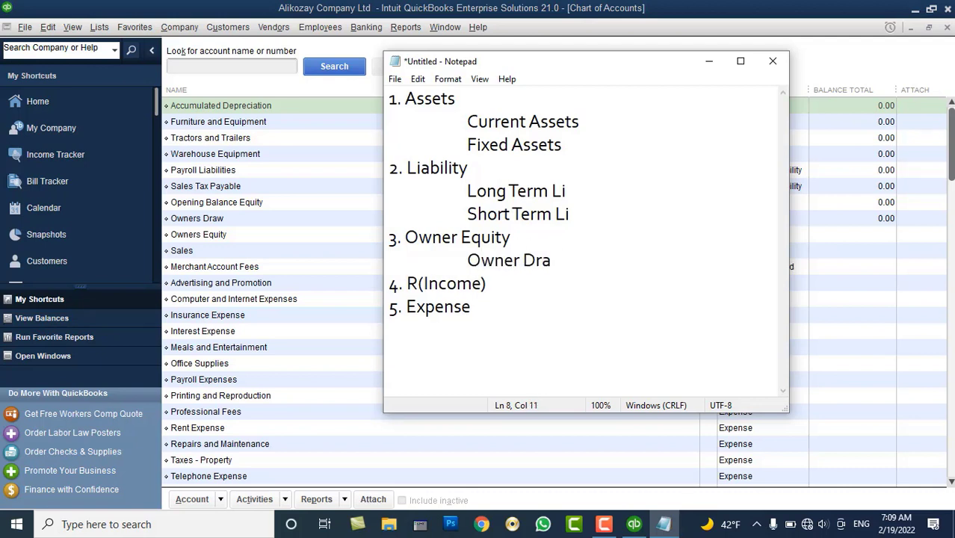
text(w)
key(Return)
key(Tab)
text(Own)
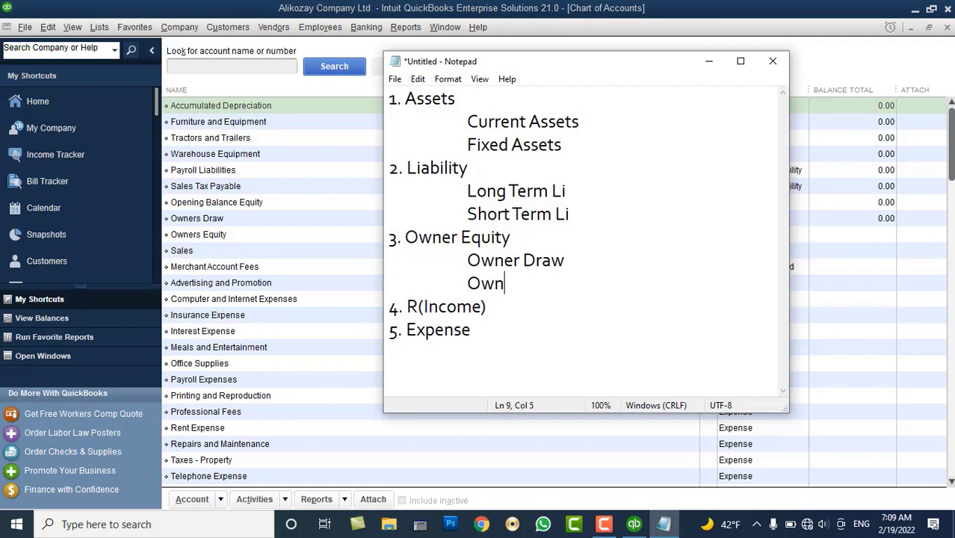
text(er Contribu)
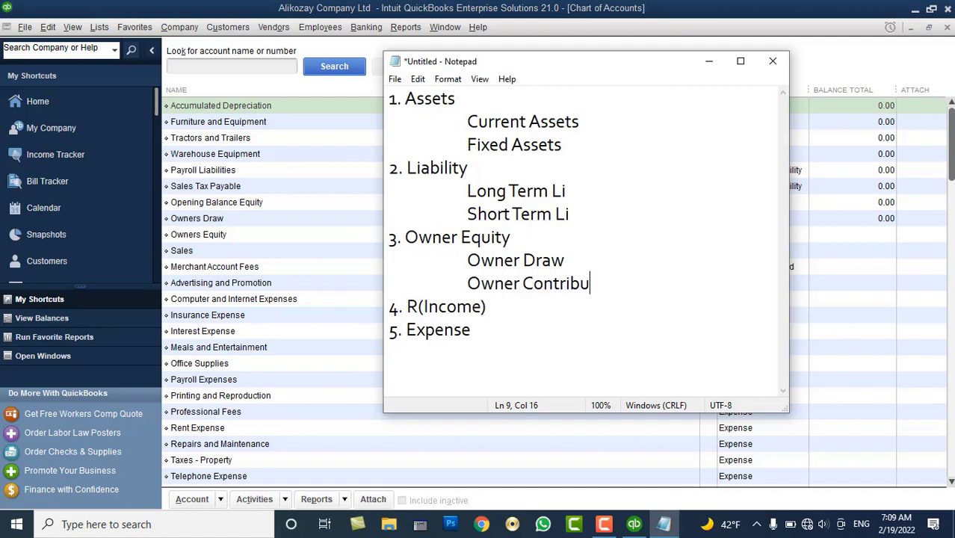
text(tion)
key(Return)
key(Tab)
text(O)
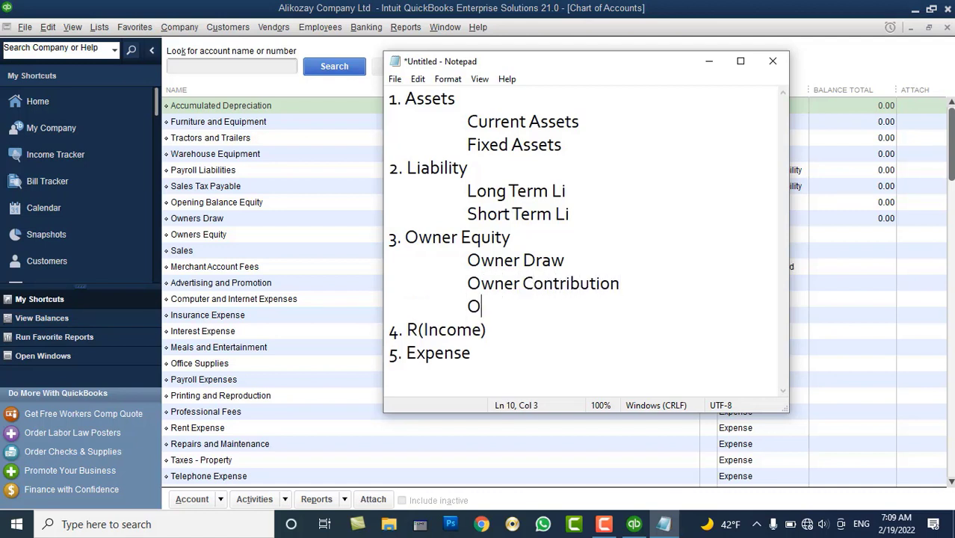
text(wner Capita)
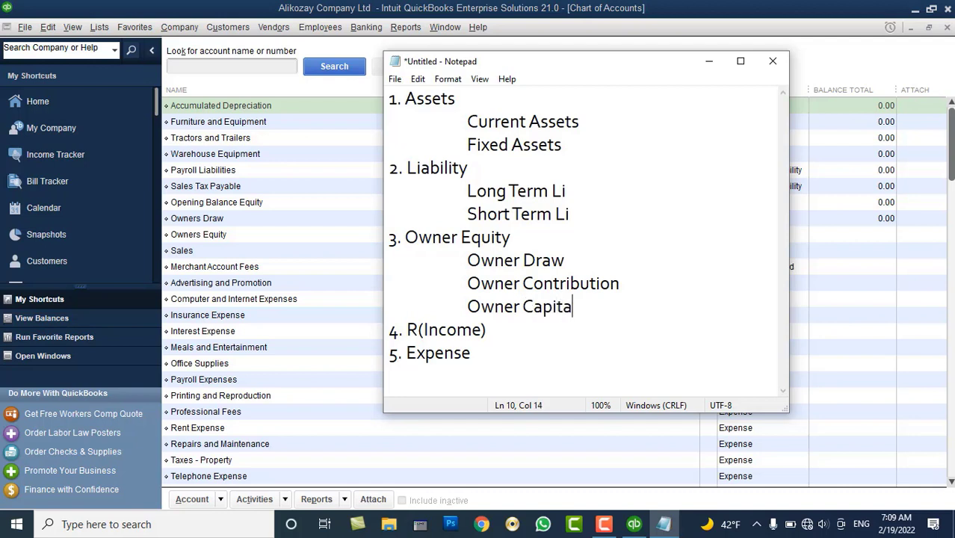
text(l)
Add 'Any types Income' under R(Income) and 'Any Types of Expense' under Expense
key(Down)
key(Return)
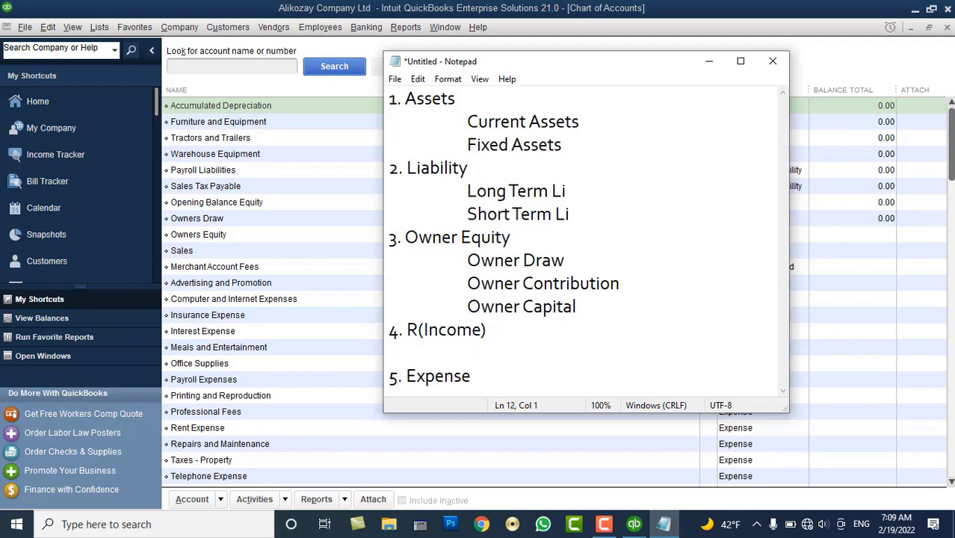
key(Tab)
text(Any tim)
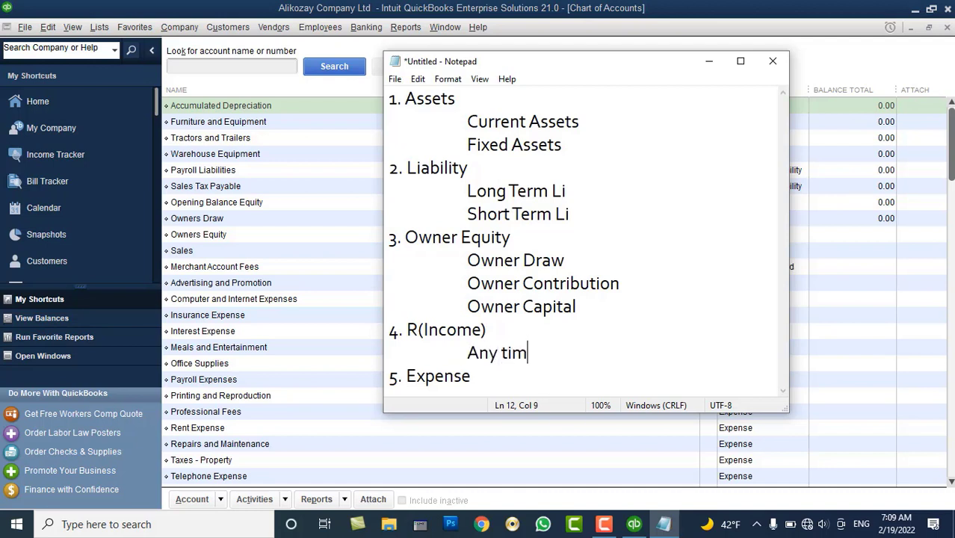
key(BackSpace)
key(BackSpace)
text(u)
key(BackSpace)
text(ypes Income)
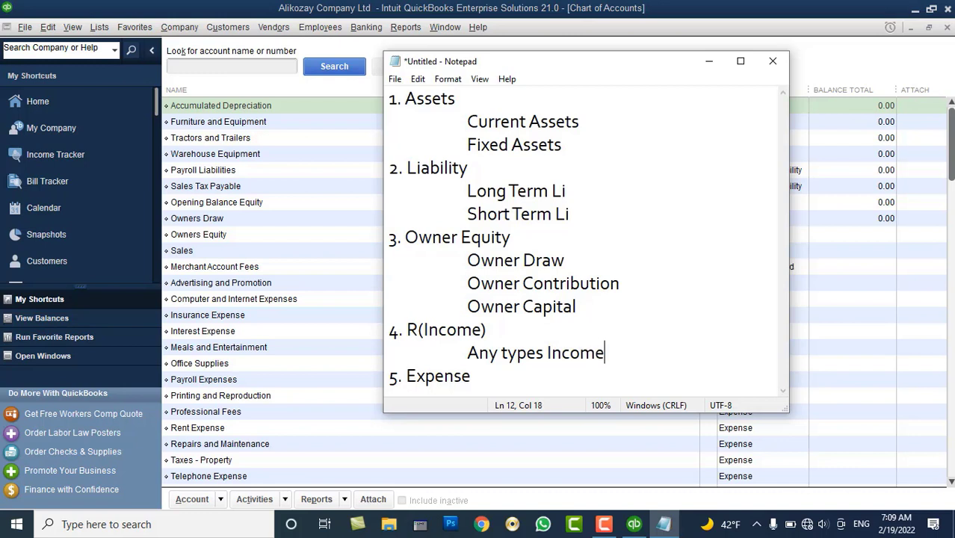
key(Down)
key(Tab)
key(Return)
key(Tab)
text(A)
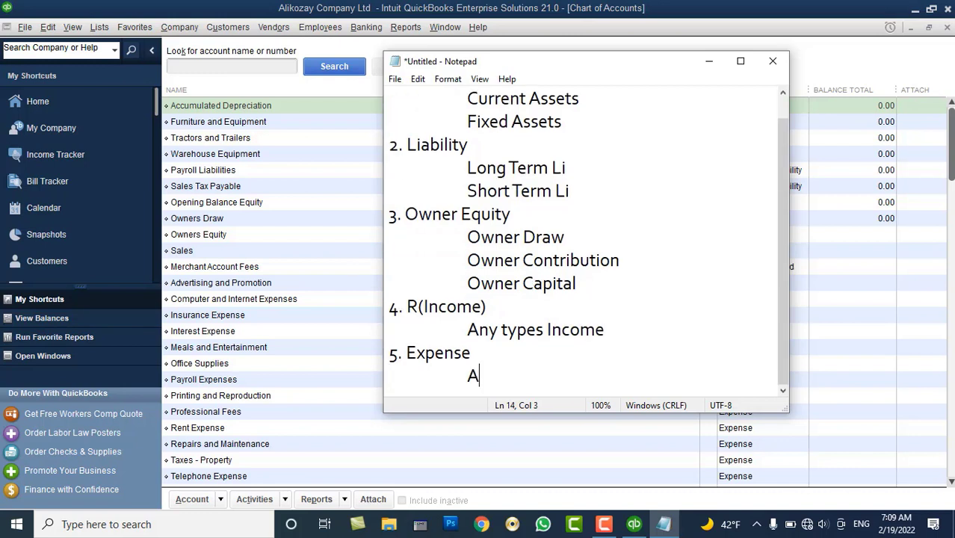
text(ny Type)
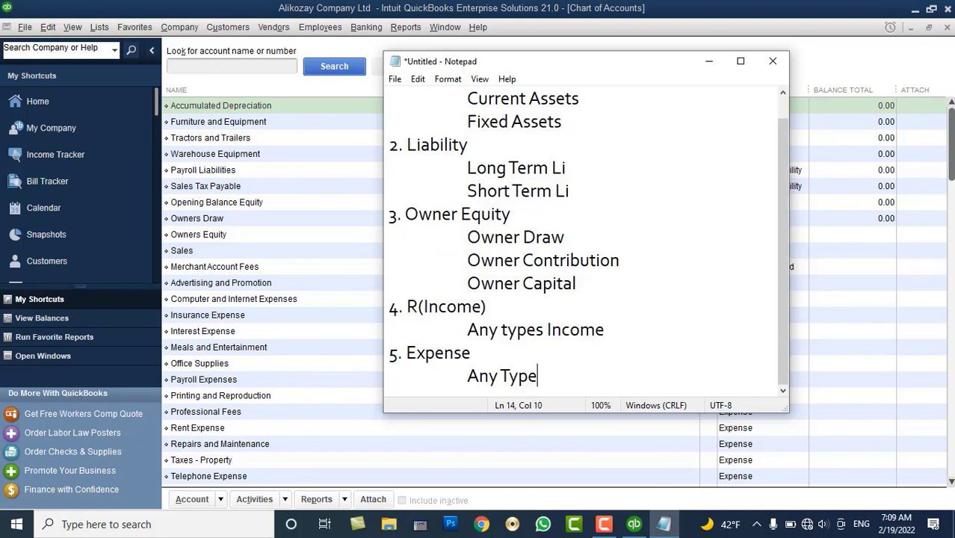
text(s of Expense)
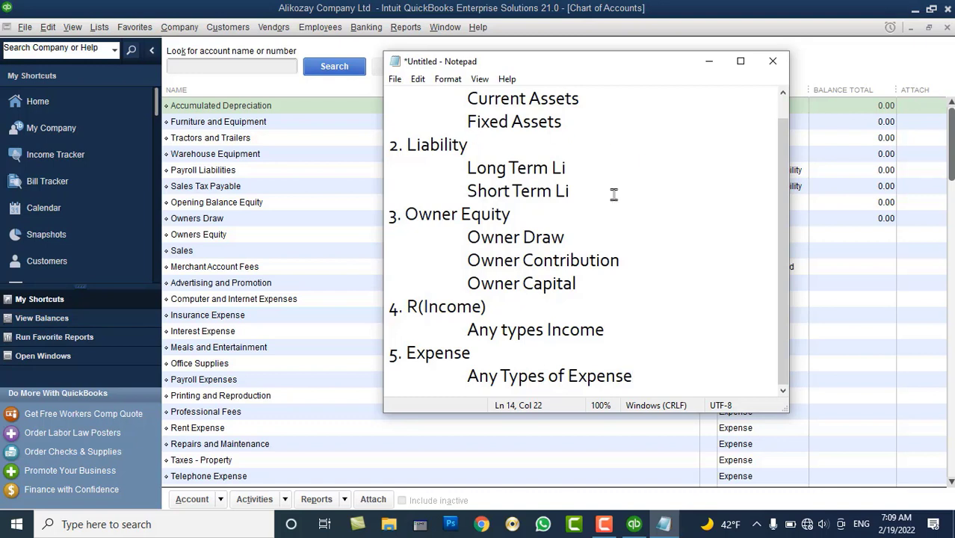
scroll(604, 197, up, 1)
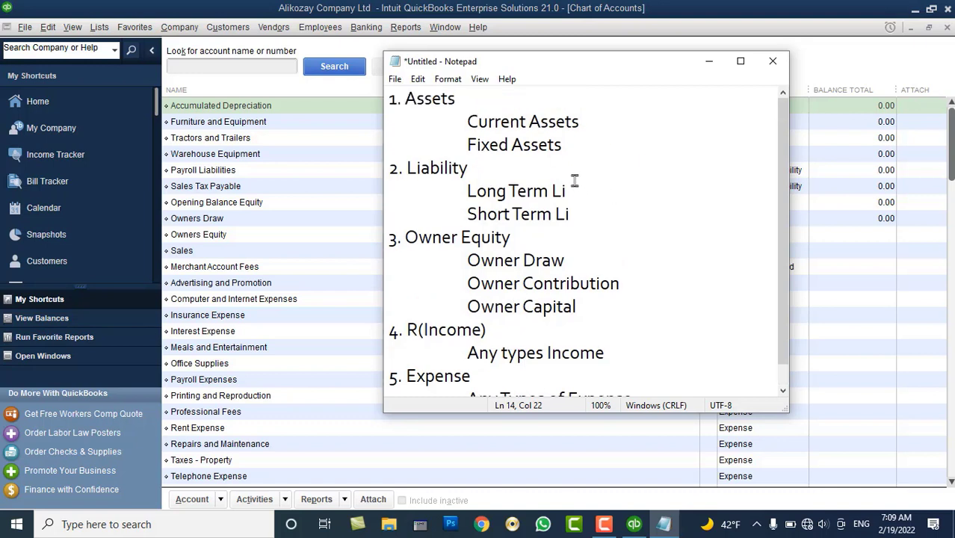
Minimize Notepad and review the Owners Draw, Owners Equity and Sales accounts
click(711, 64)
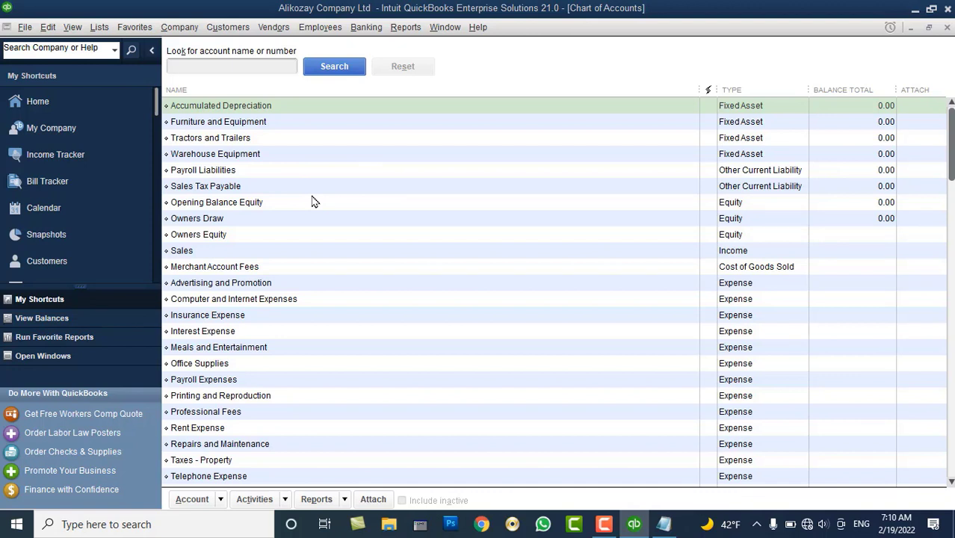
click(234, 219)
click(237, 236)
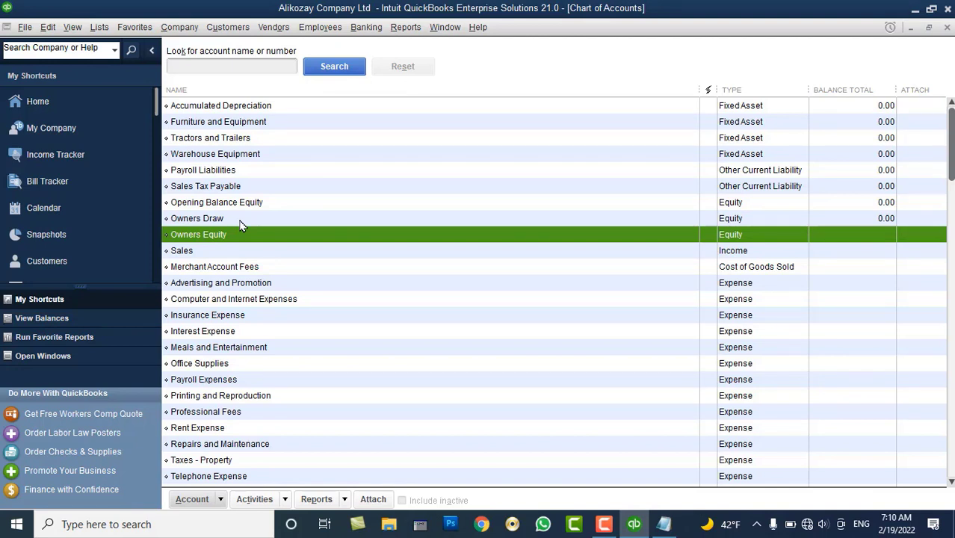
click(241, 222)
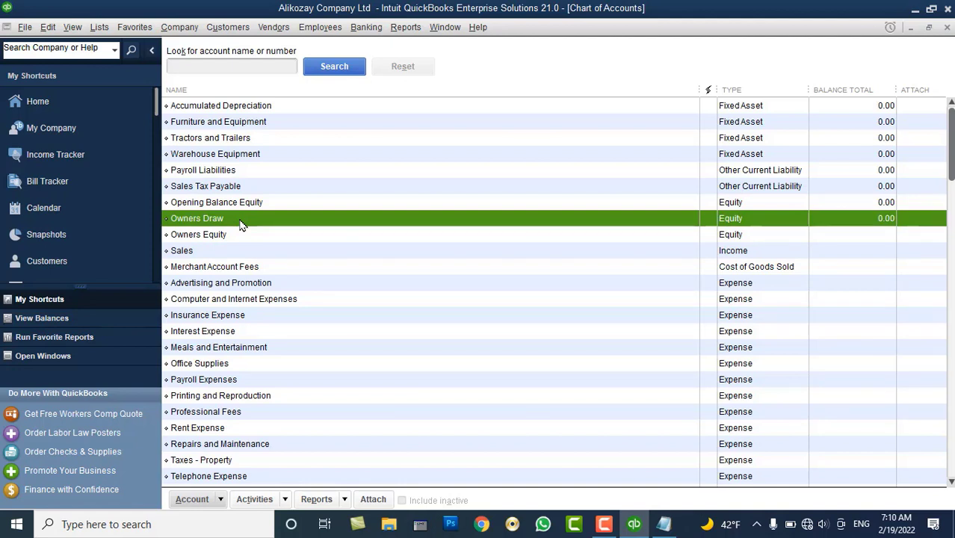
click(222, 254)
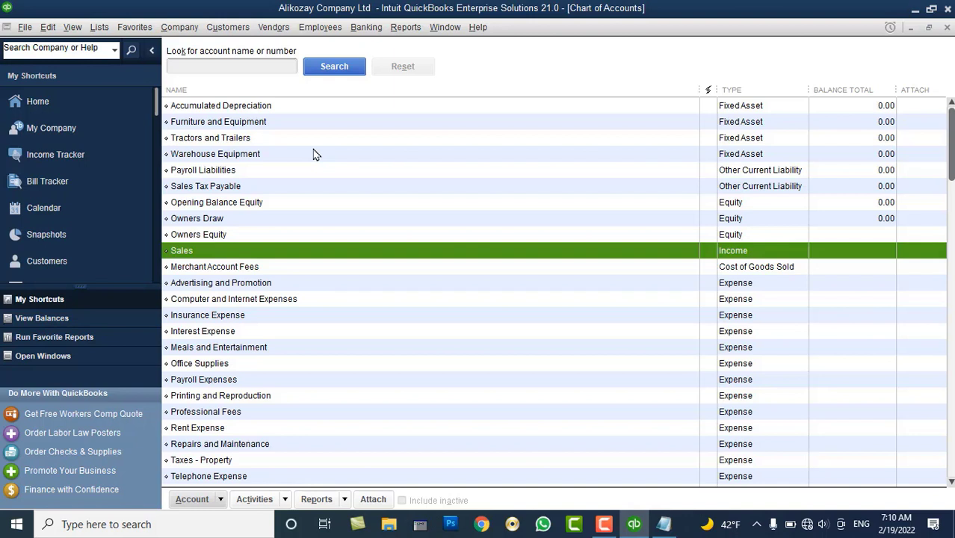
key(Up)
key(Up)
key(Up)
key(Up)
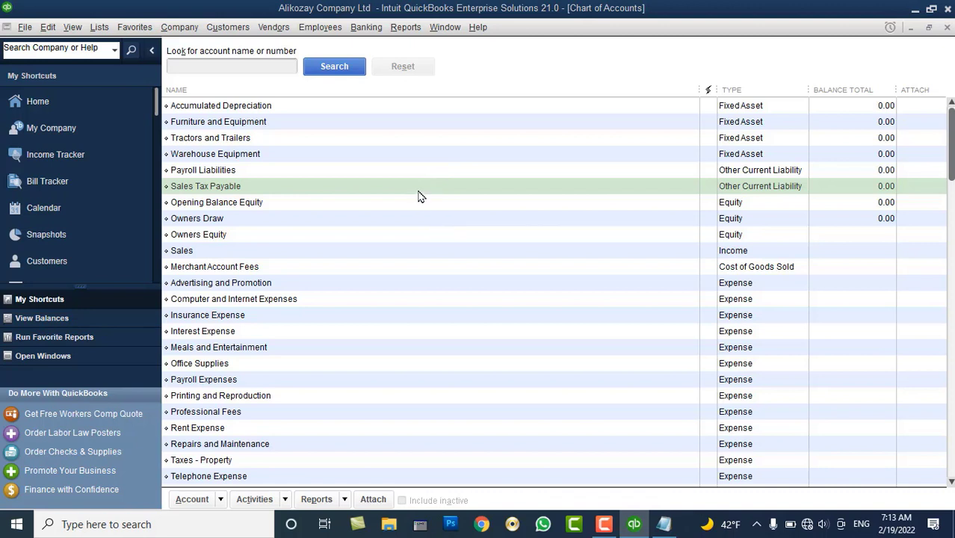
Start a new account from the right-click menu, choose the Bank type, and continue
right_click(404, 142)
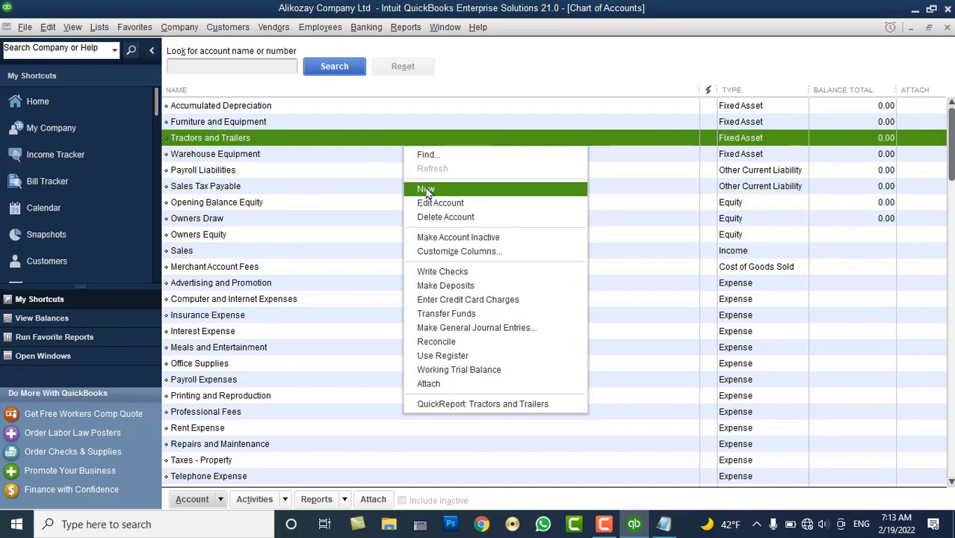
click(428, 191)
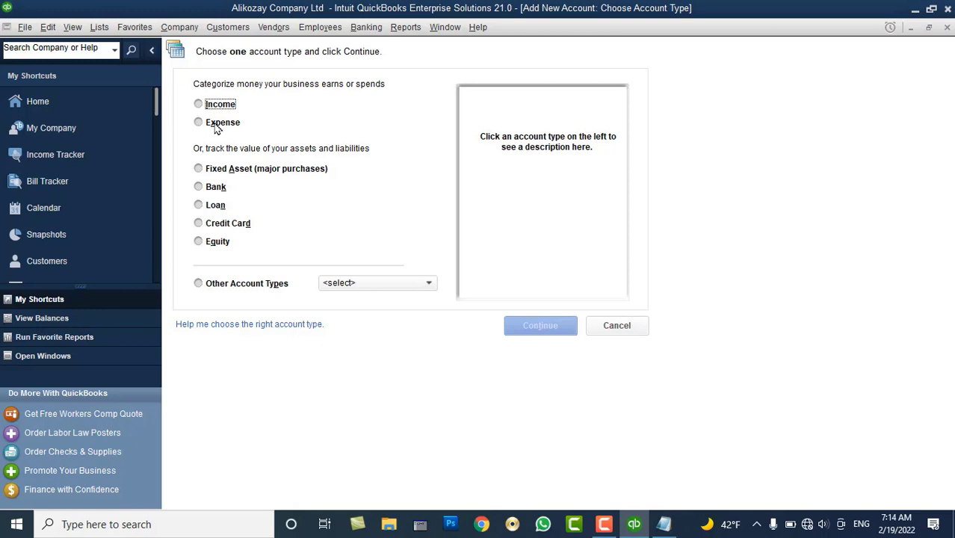
click(206, 187)
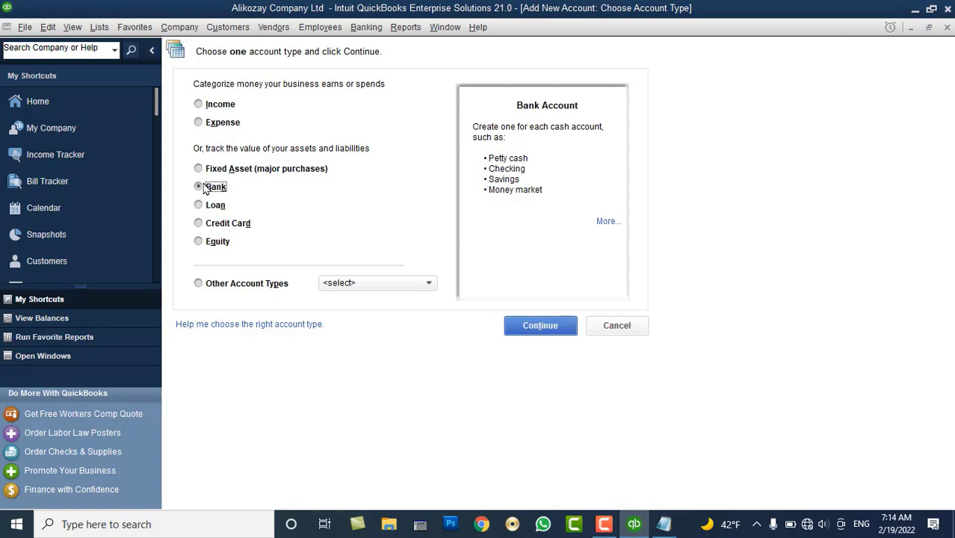
click(542, 333)
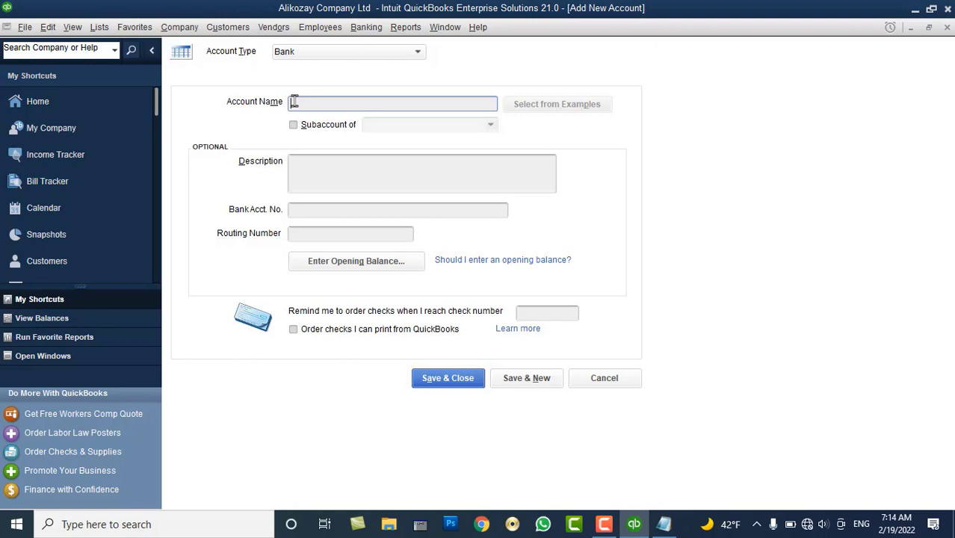
Enter 'Kabul Bank Account' as the name, try the Subaccount of option, then cancel the form
text(Kabul Bank Account)
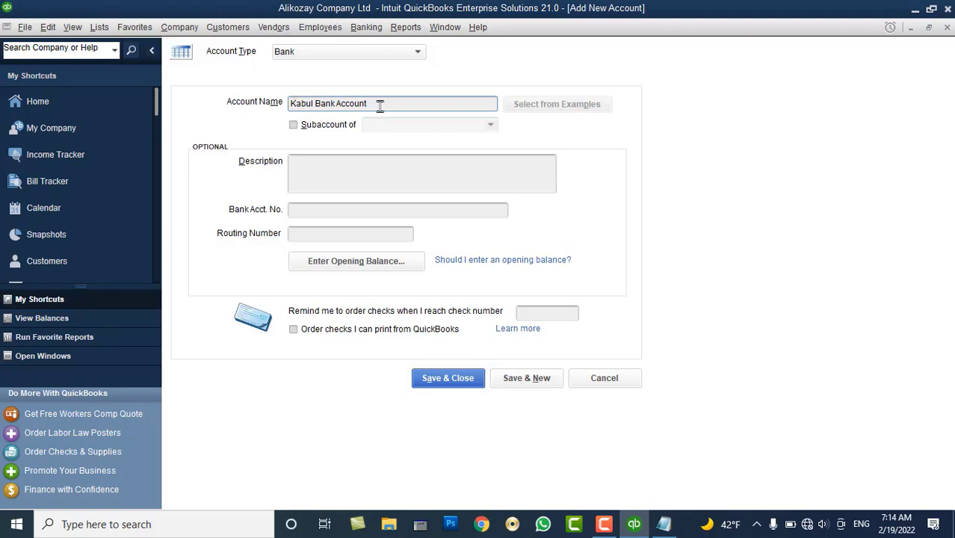
drag(381, 105, 271, 103)
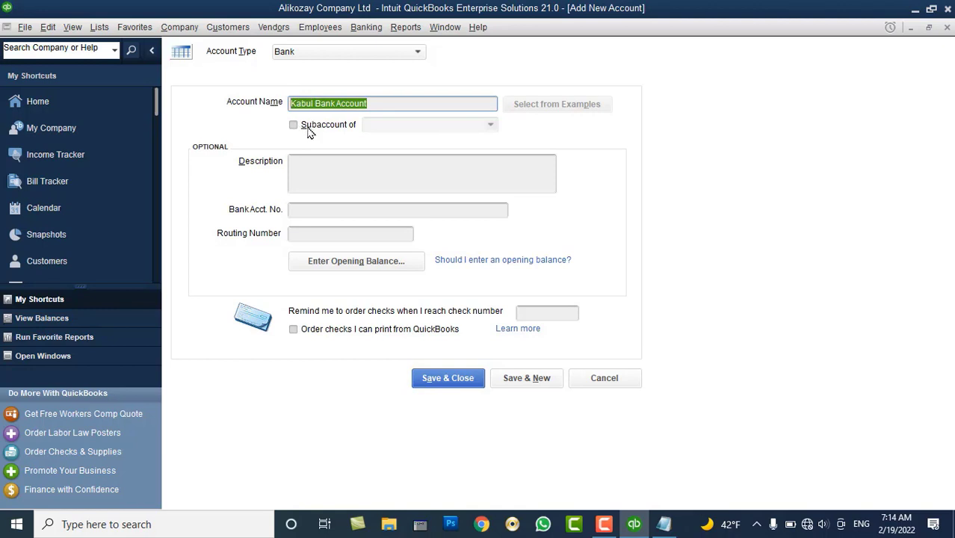
click(310, 132)
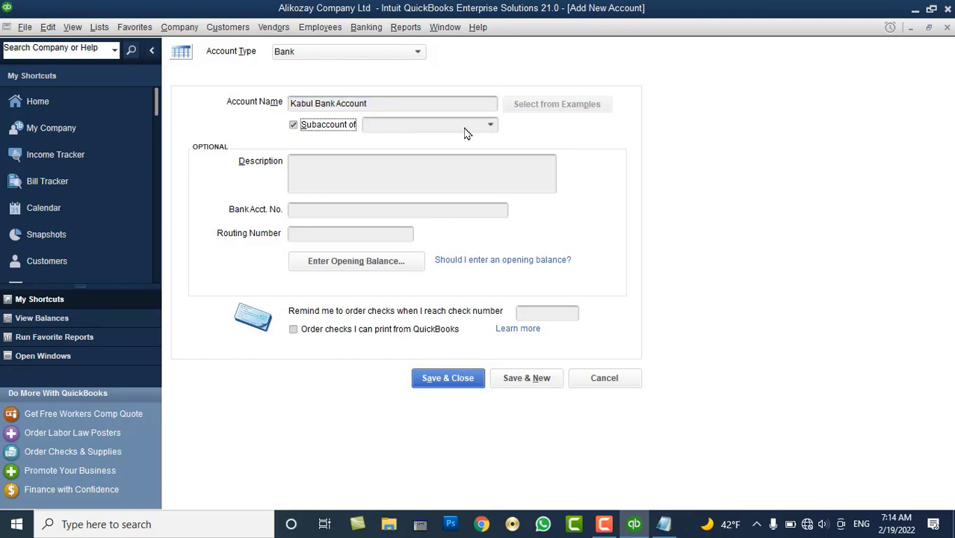
click(492, 125)
click(493, 127)
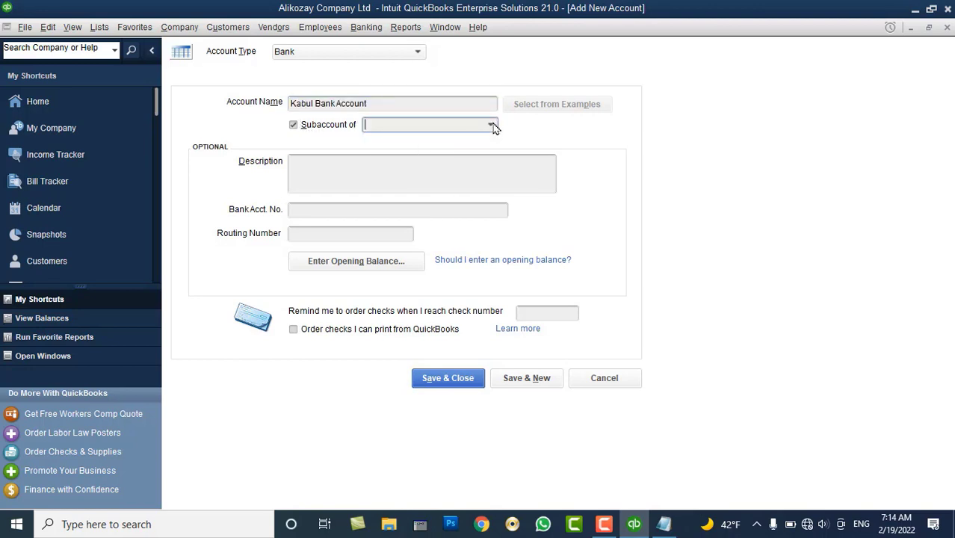
drag(366, 103, 291, 104)
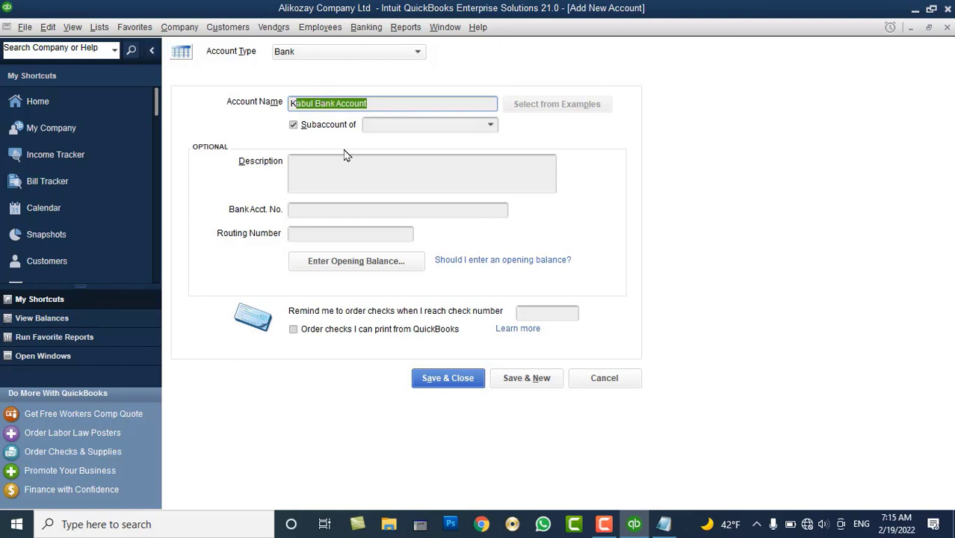
click(379, 104)
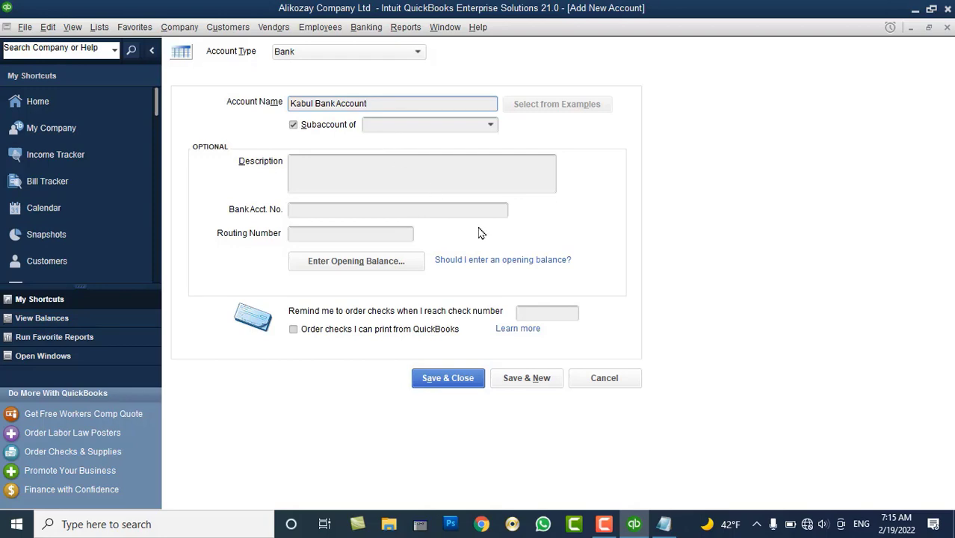
click(603, 384)
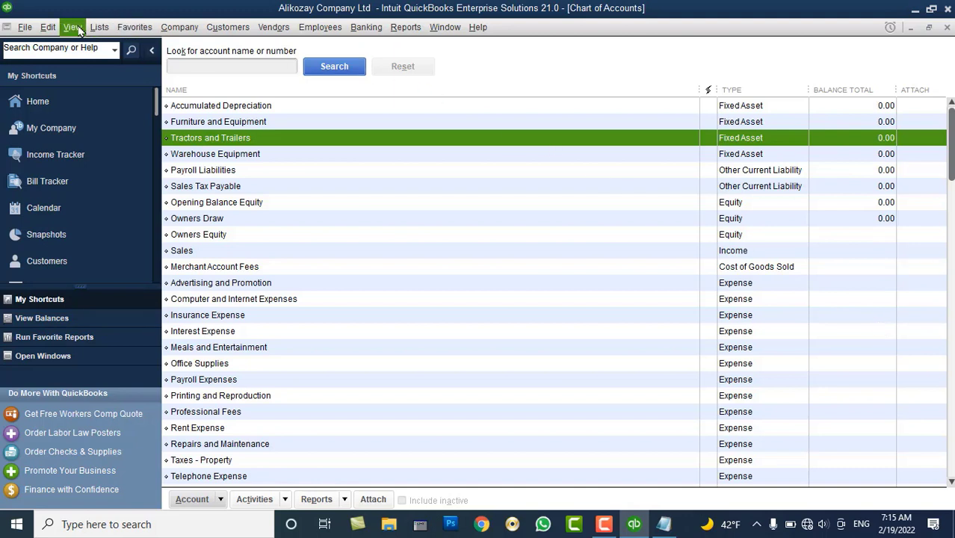
Turn on multiple currencies in the company-wide Multiple Currencies preferences
click(50, 28)
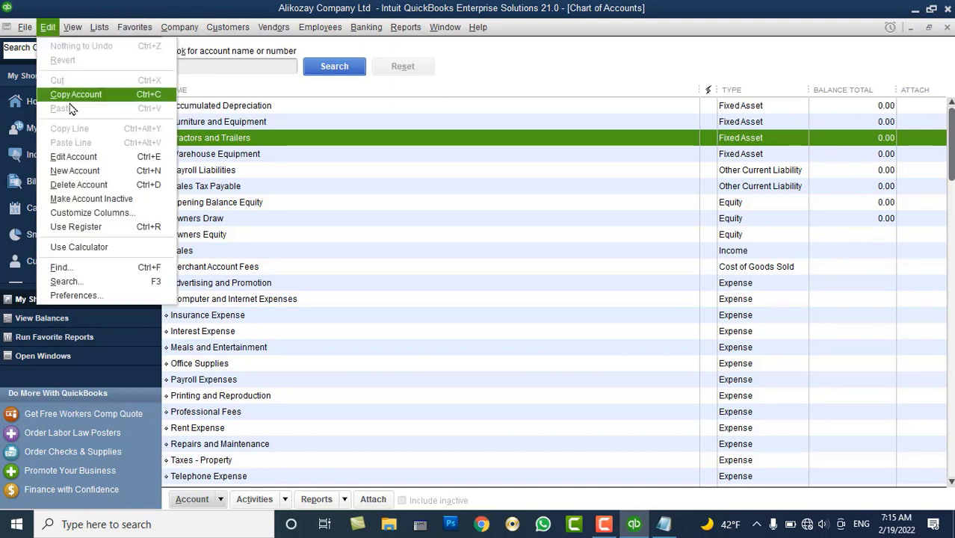
click(89, 296)
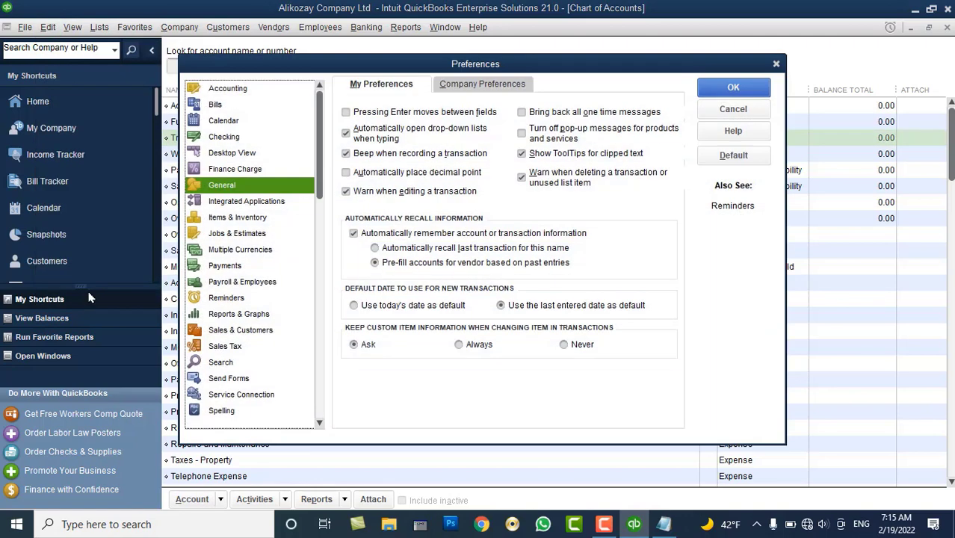
click(243, 251)
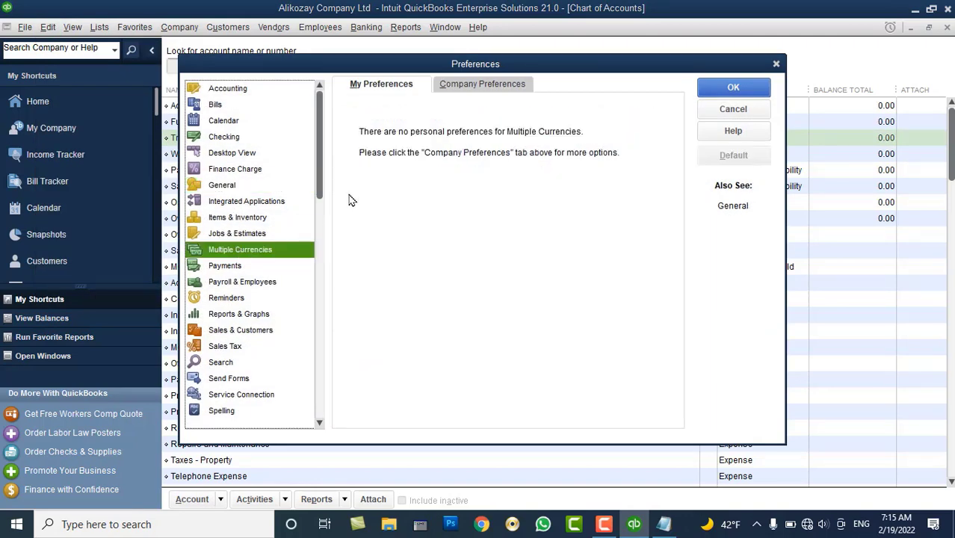
click(462, 88)
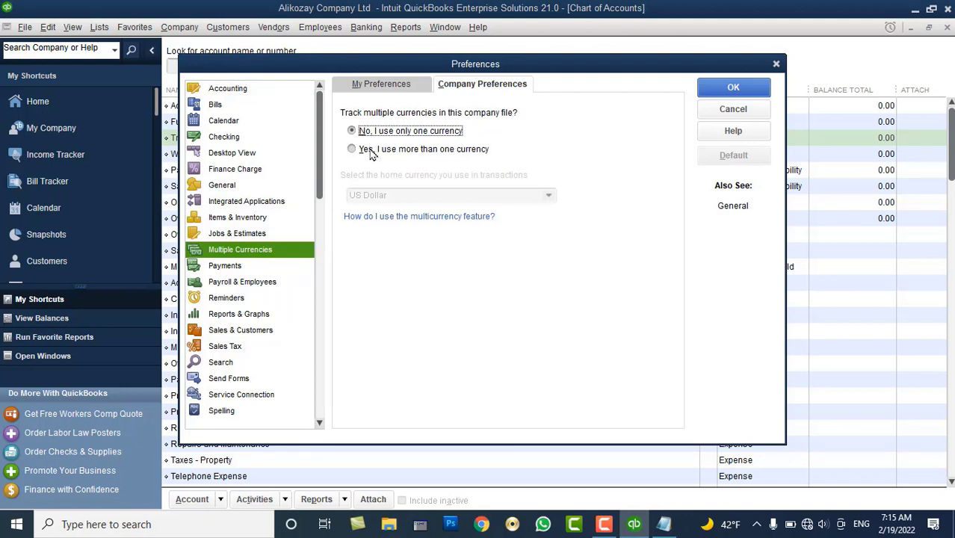
click(371, 150)
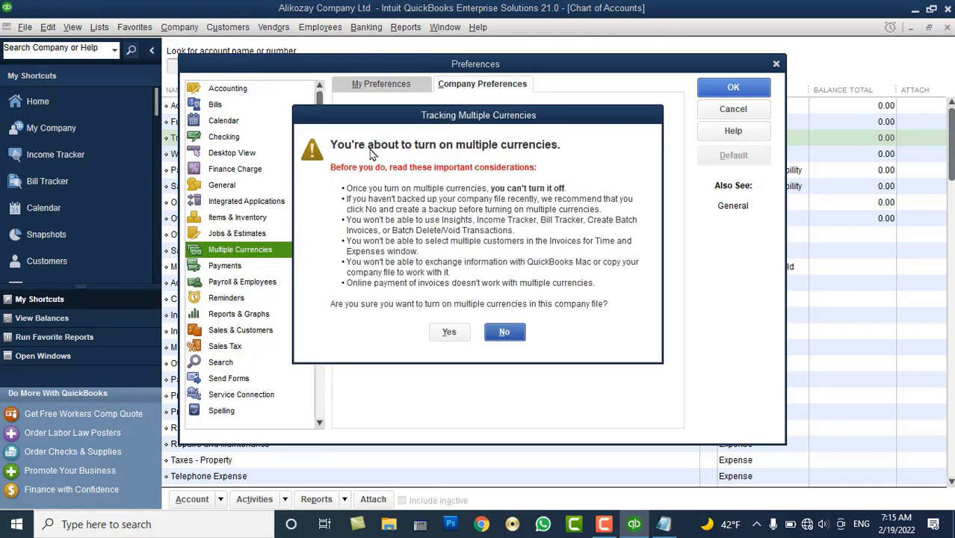
click(449, 332)
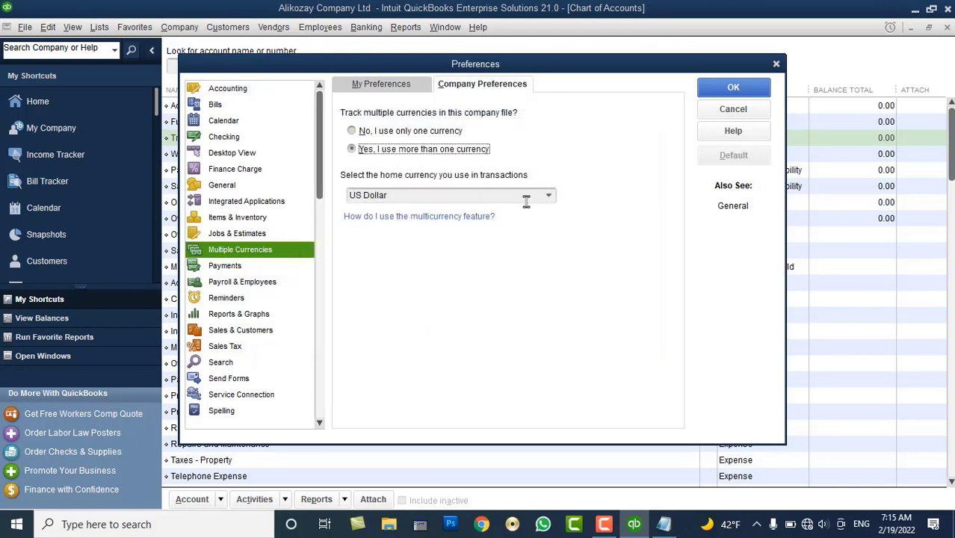
Make the reactivated Afghanistan Afghani the home currency, save, and let the file reopen
click(548, 195)
click(418, 217)
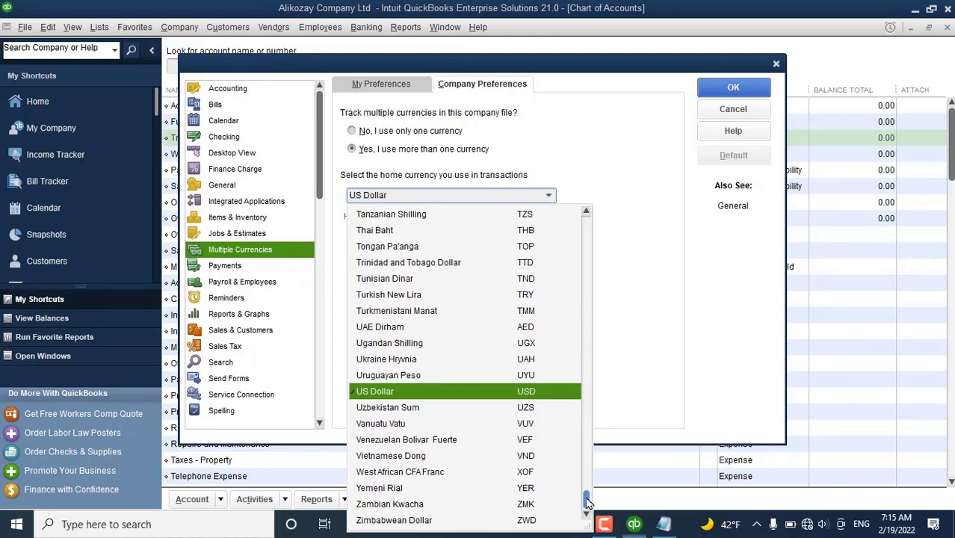
drag(587, 502, 589, 224)
click(458, 251)
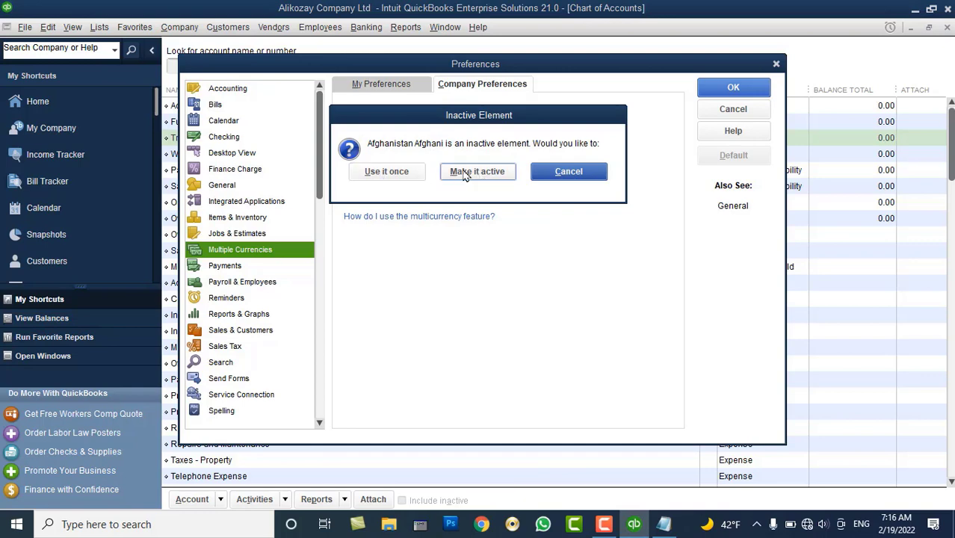
click(464, 173)
click(453, 255)
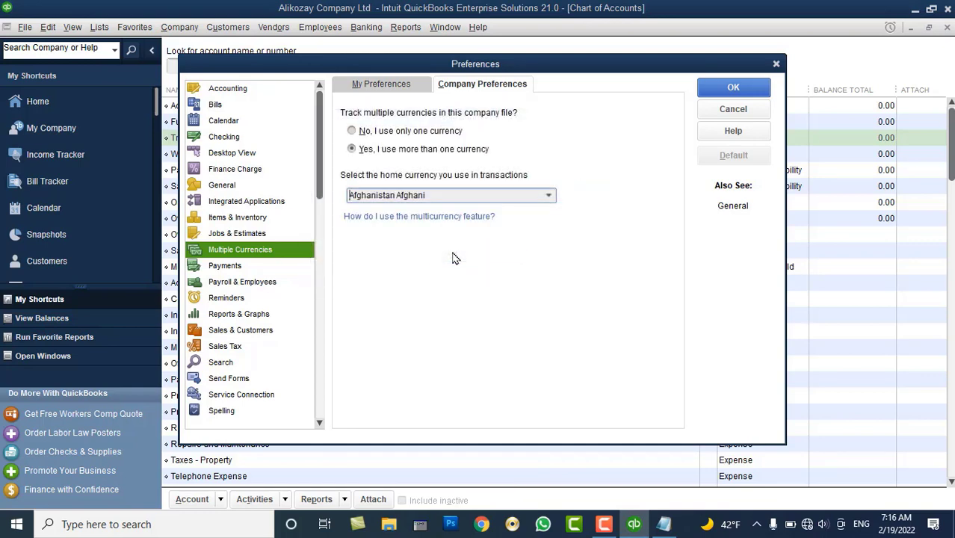
click(725, 88)
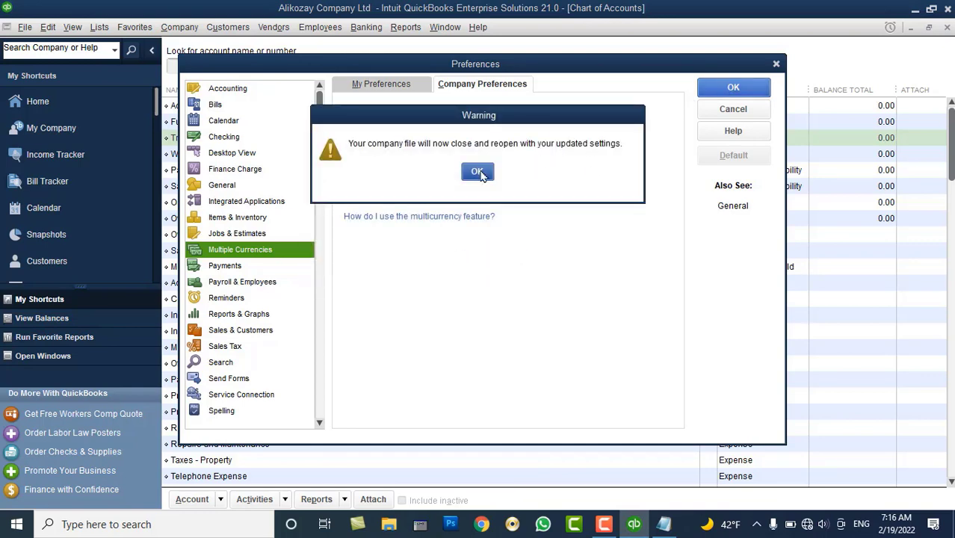
click(476, 172)
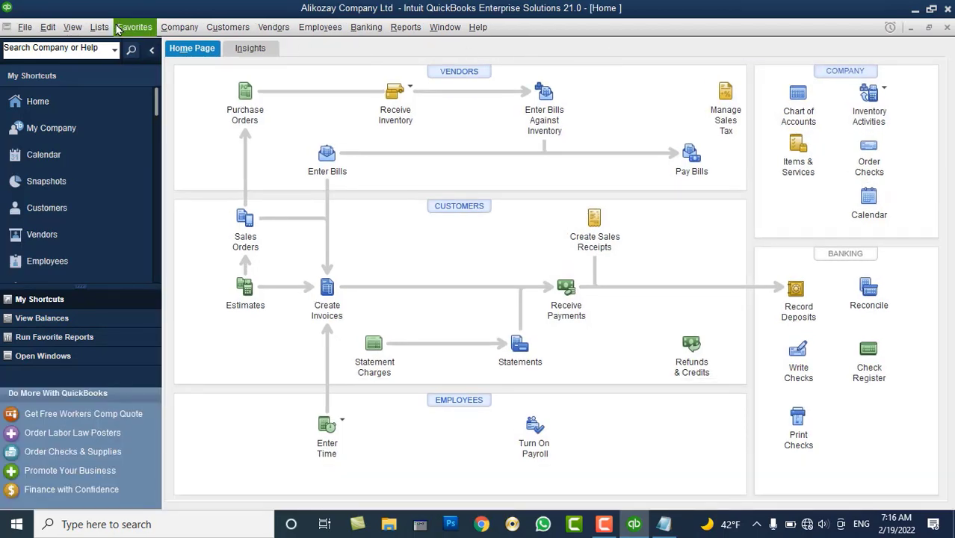
Reopen the Chart of Accounts, start a new Bank account, then cancel it
click(99, 27)
click(112, 44)
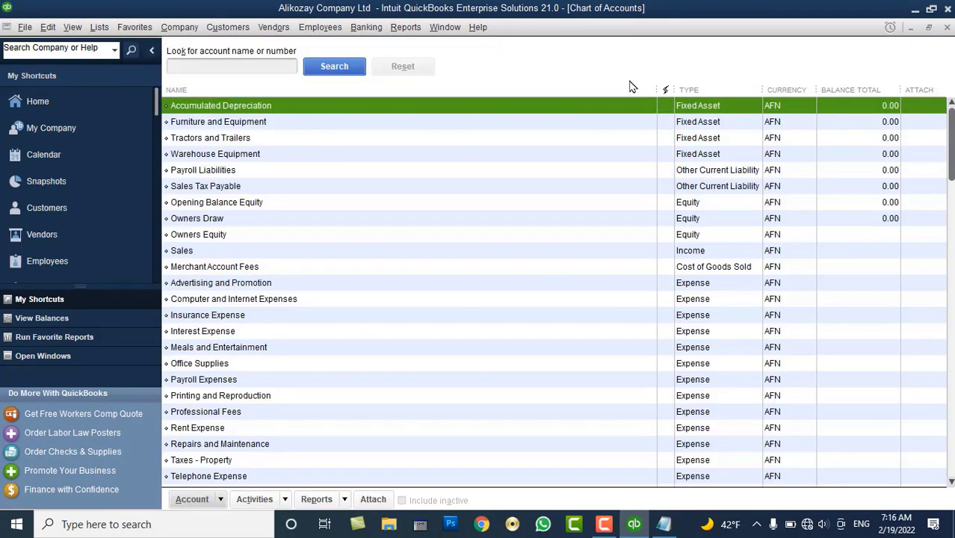
right_click(371, 186)
click(390, 224)
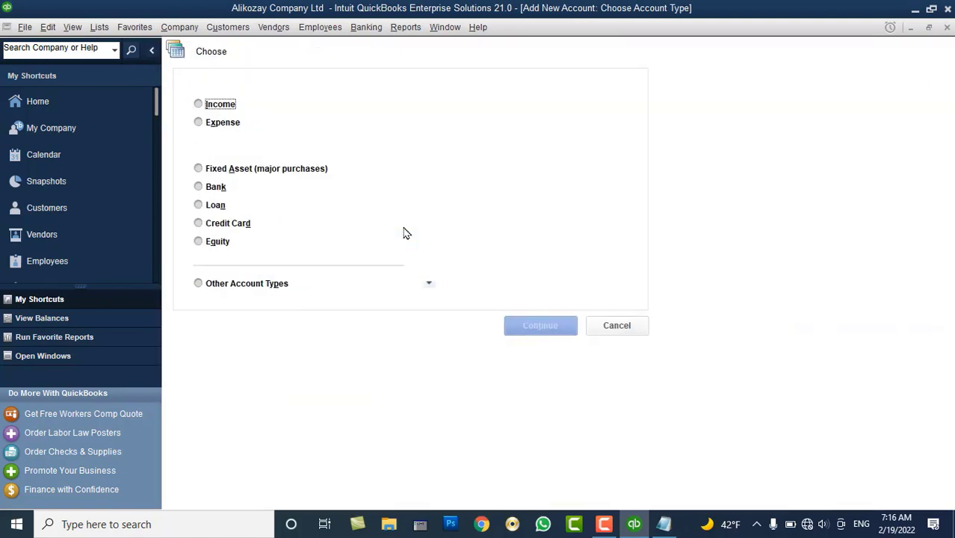
click(215, 187)
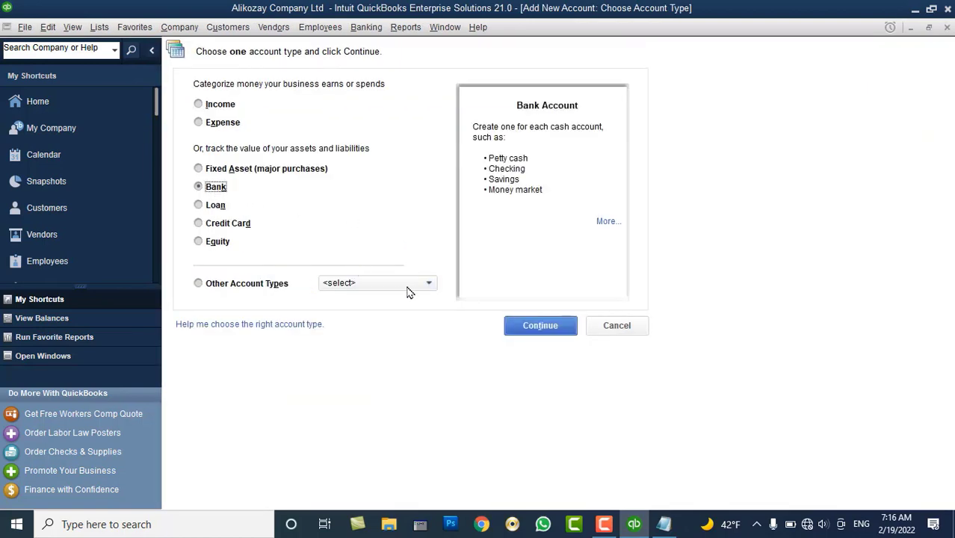
click(523, 329)
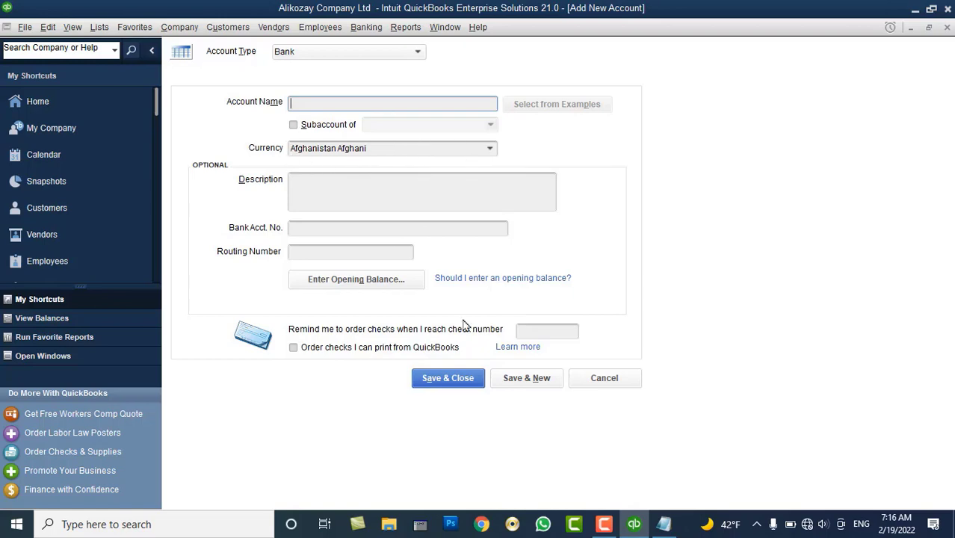
click(604, 378)
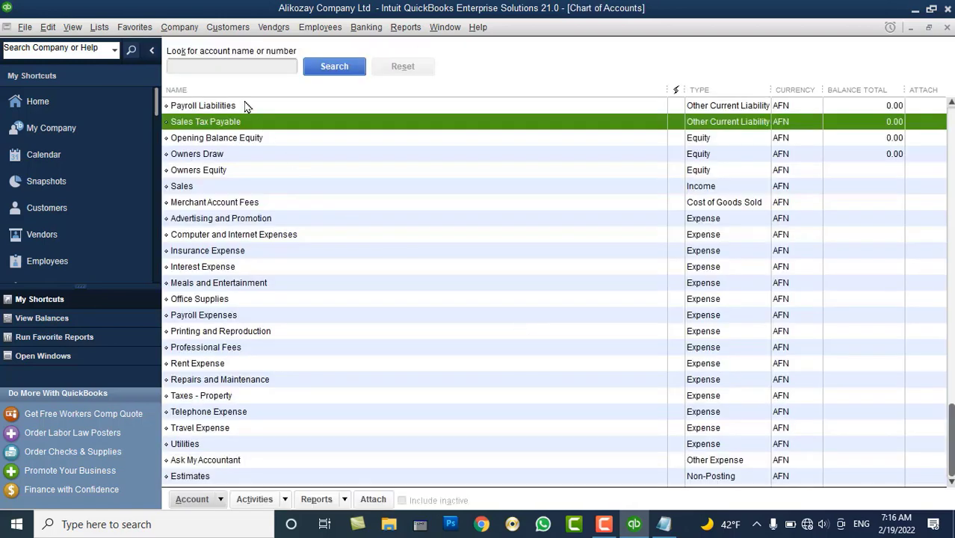
Open Company > Manage Currency > Currency List and hide inactive currencies
click(180, 28)
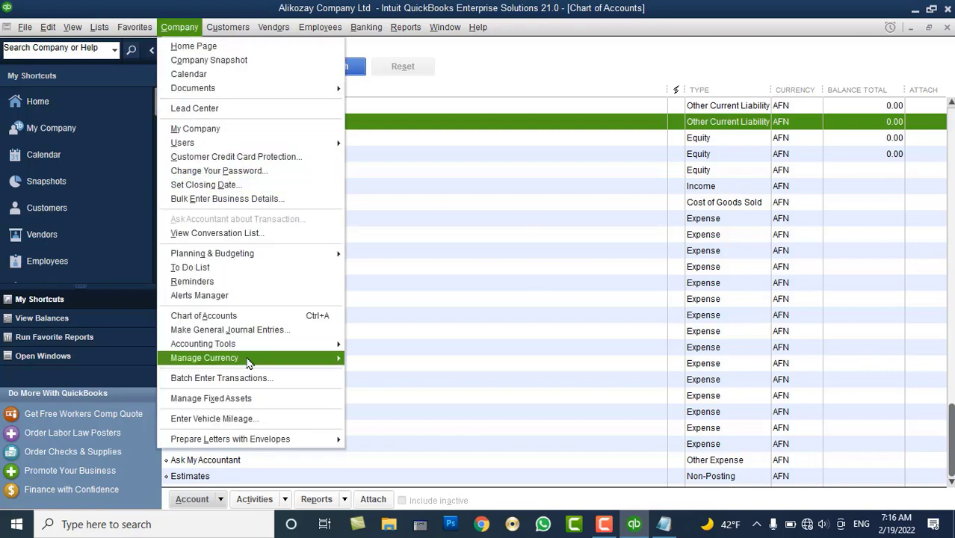
mouse_move(254, 358)
click(377, 398)
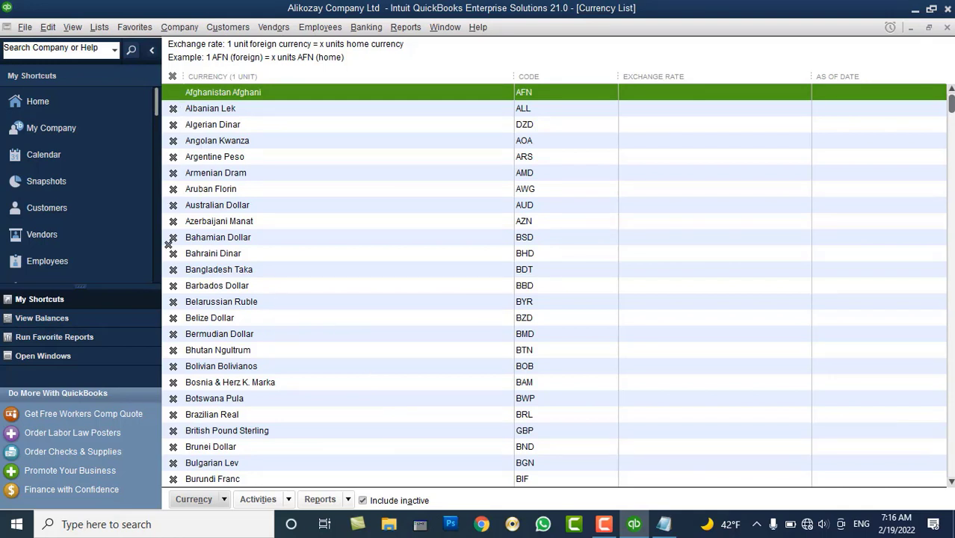
click(388, 506)
click(389, 507)
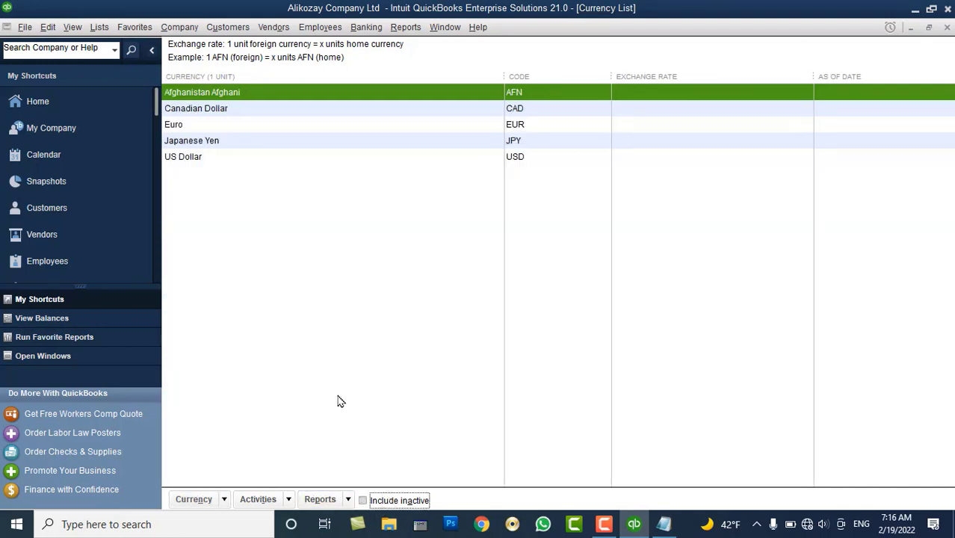
Make Japanese Yen, Euro and Canadian Dollar inactive, then open US Dollar for editing
click(193, 157)
right_click(194, 142)
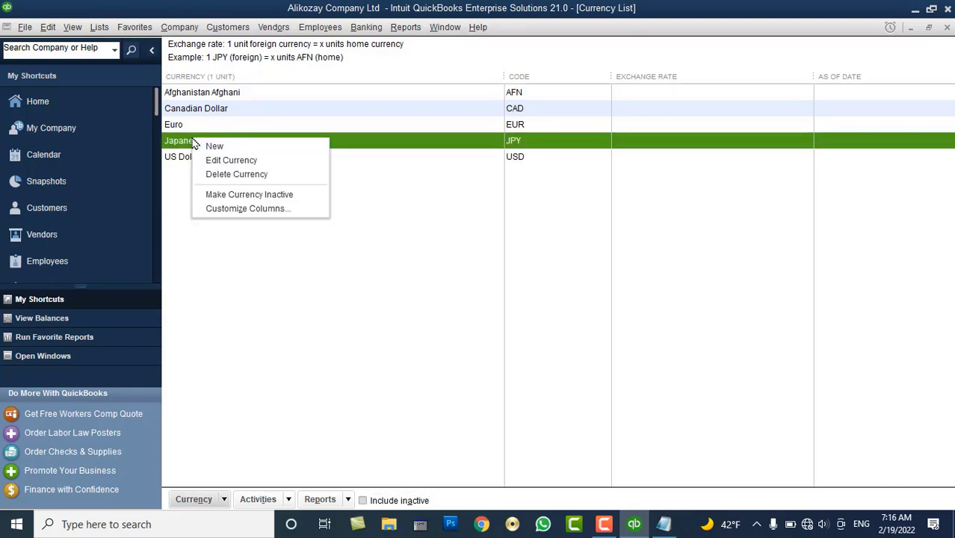
click(224, 194)
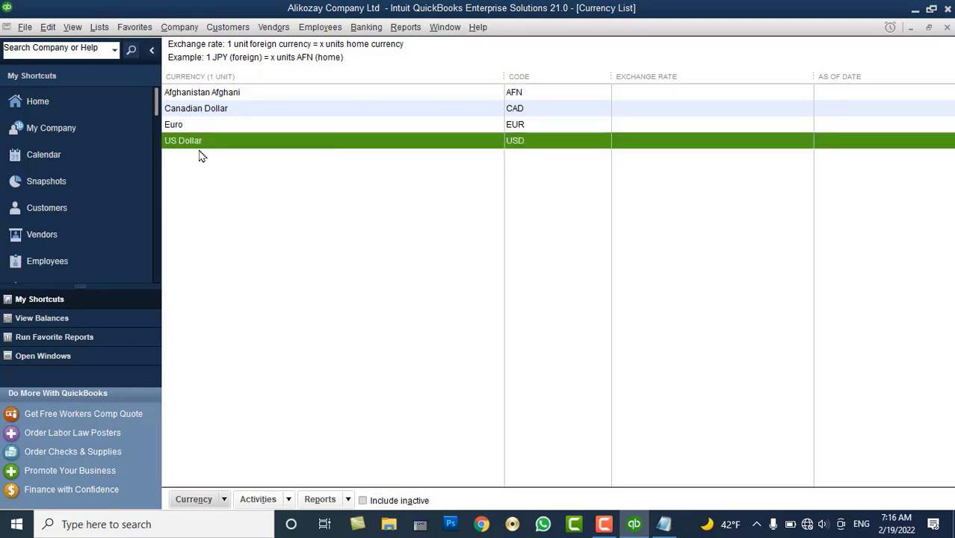
right_click(181, 124)
click(221, 179)
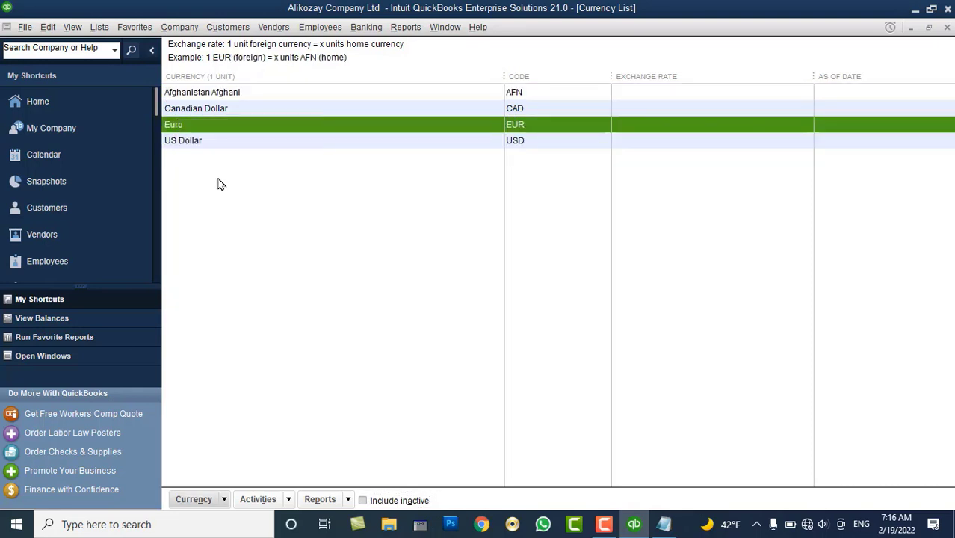
right_click(200, 110)
click(224, 165)
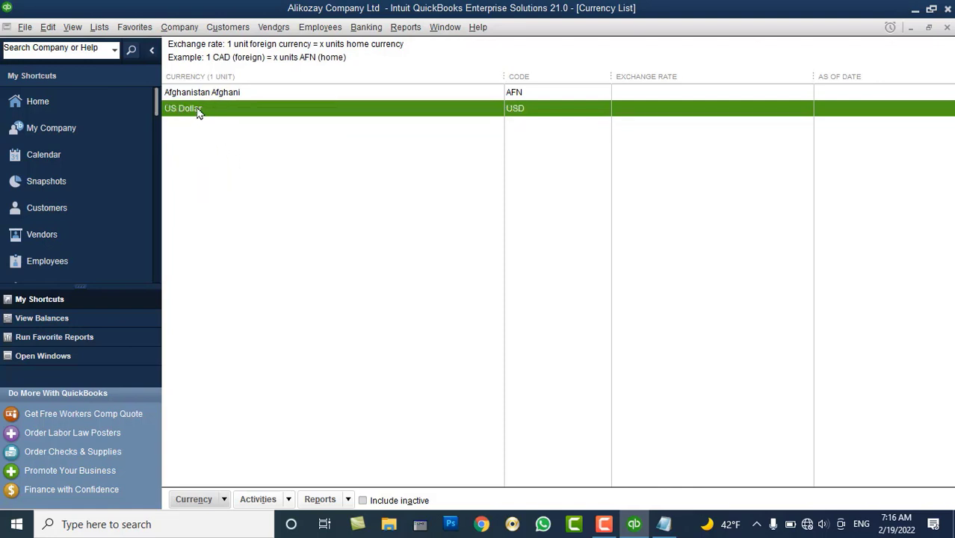
double_click(196, 111)
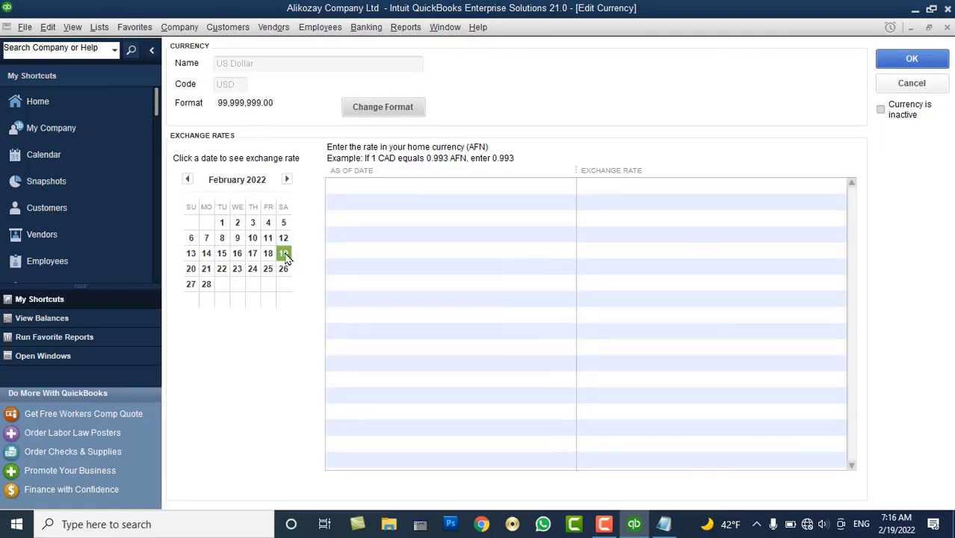
Set the US Dollar rate to 92 AFN for 02/19/2022, then close Currency List and Chart of Accounts
click(283, 253)
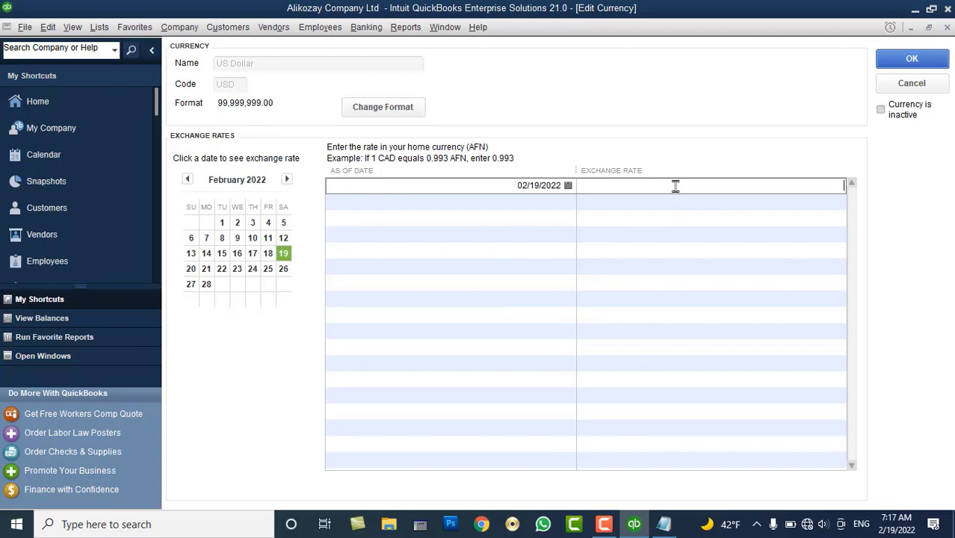
text(92)
click(916, 59)
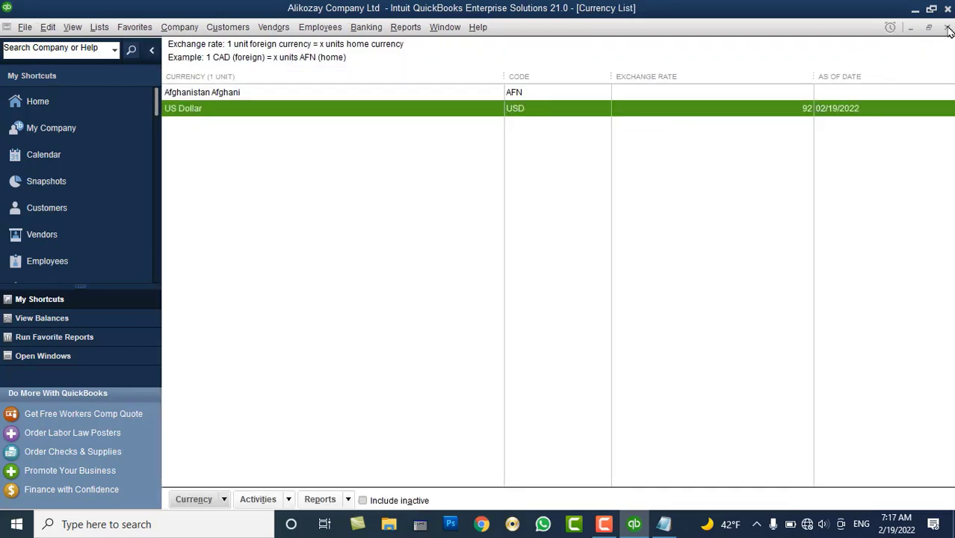
click(947, 27)
click(947, 27)
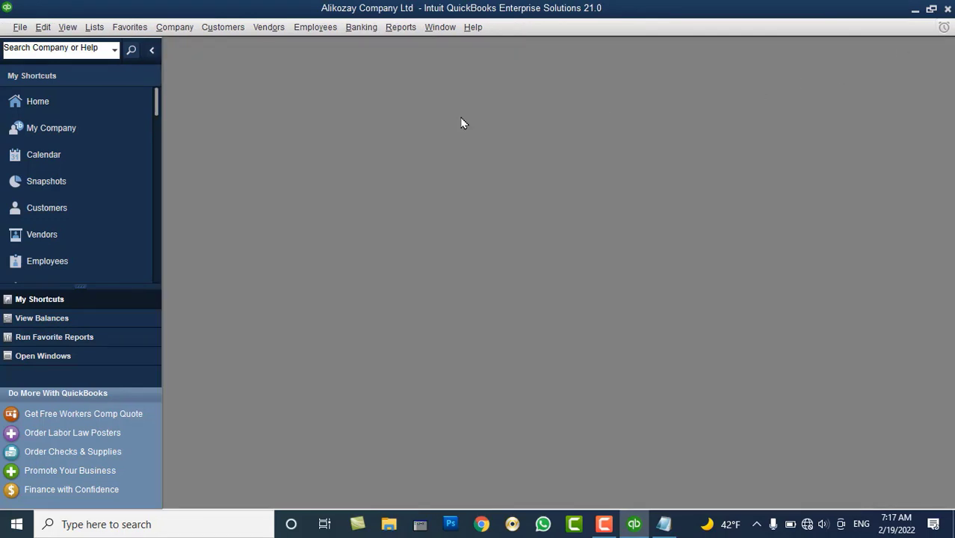
Reopen the Chart of Accounts maximized and start a new account from its right-click menu
click(97, 30)
click(107, 46)
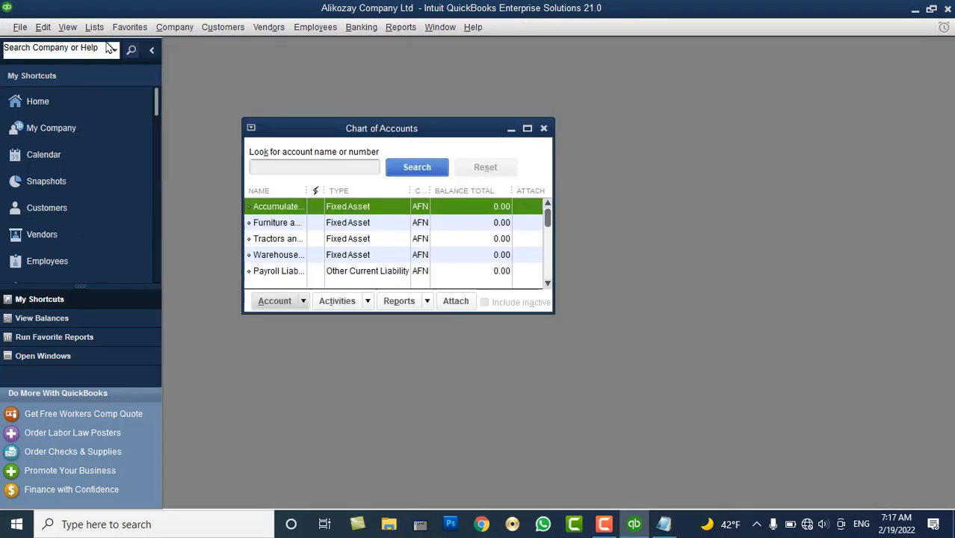
double_click(323, 132)
right_click(338, 178)
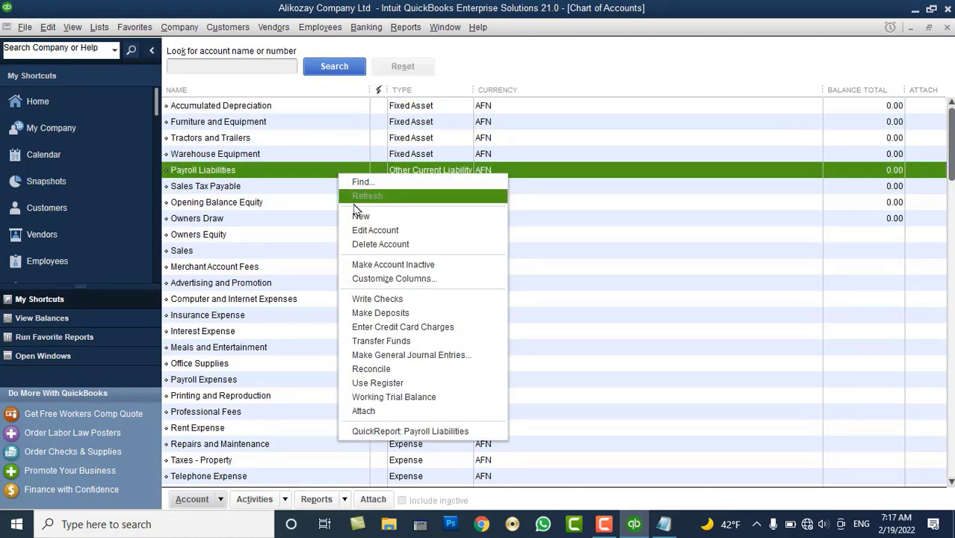
click(371, 217)
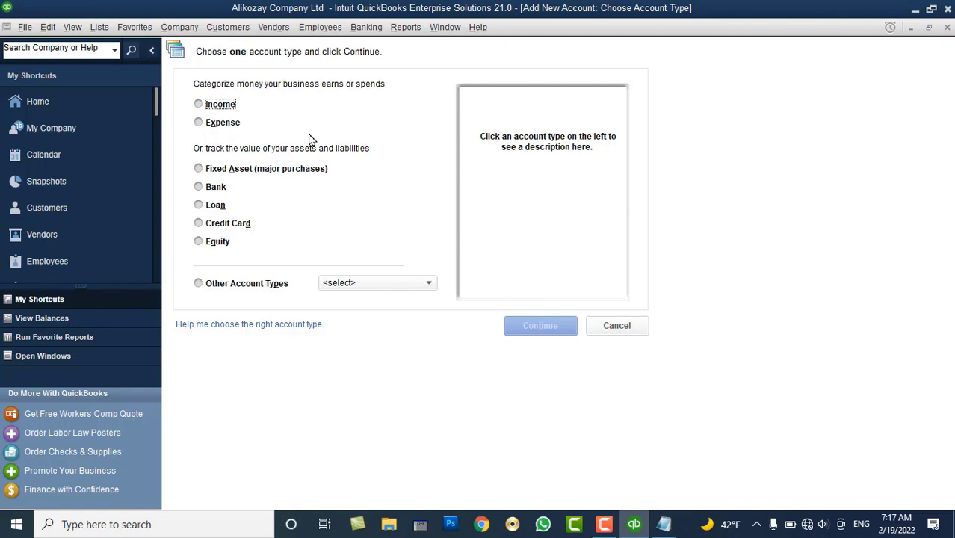
Choose Bank as the new account type and continue to the details form
click(216, 189)
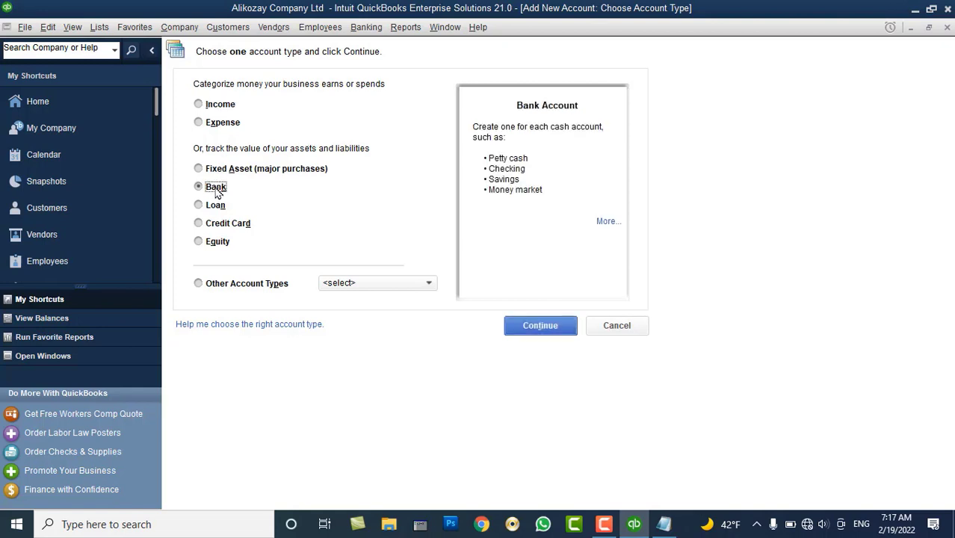
click(523, 334)
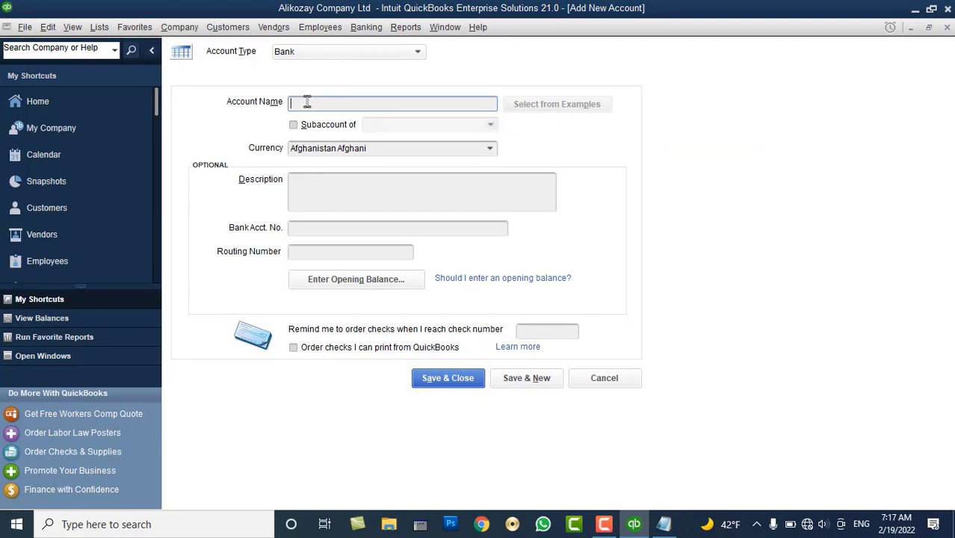
Name the account 'AFN - Bank Accounts', describe it as the main account for AFN subaccounts, and save
text(Bank)
text( Accounts)
text(AFN)
text( -)
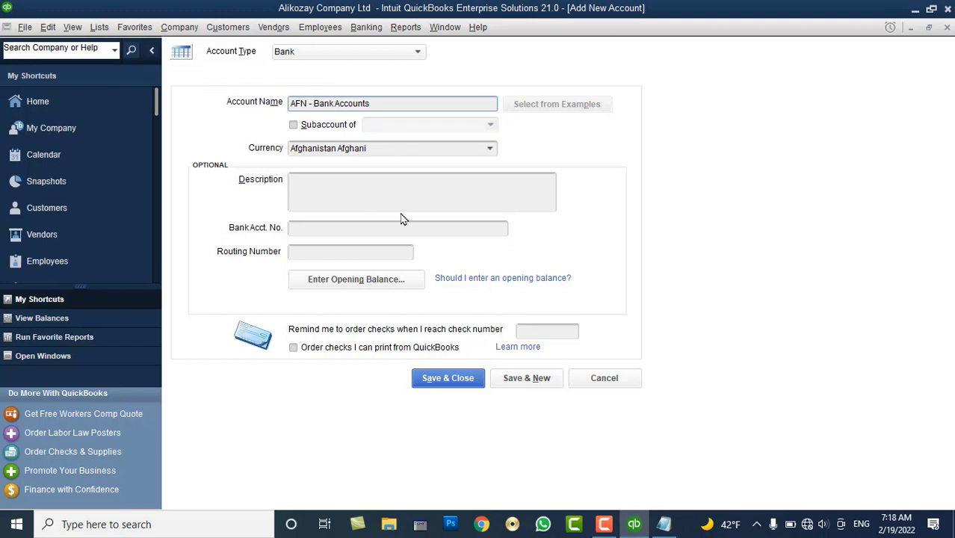
click(335, 103)
click(333, 190)
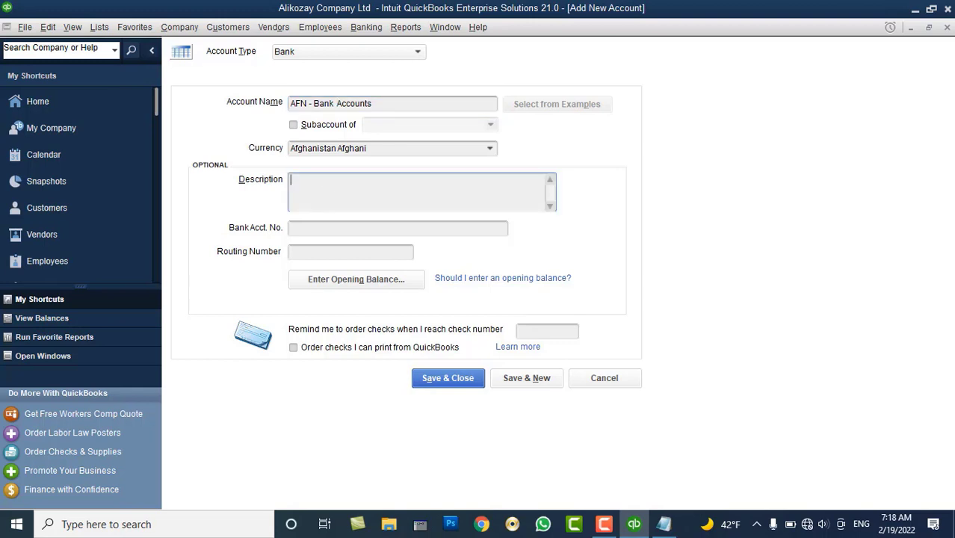
text(This is Main Account)
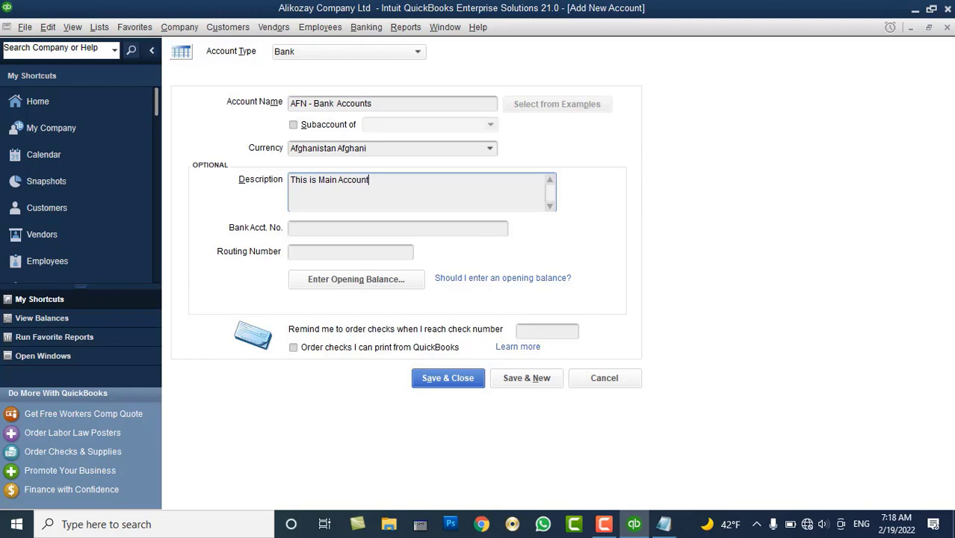
text( and it will include all A)
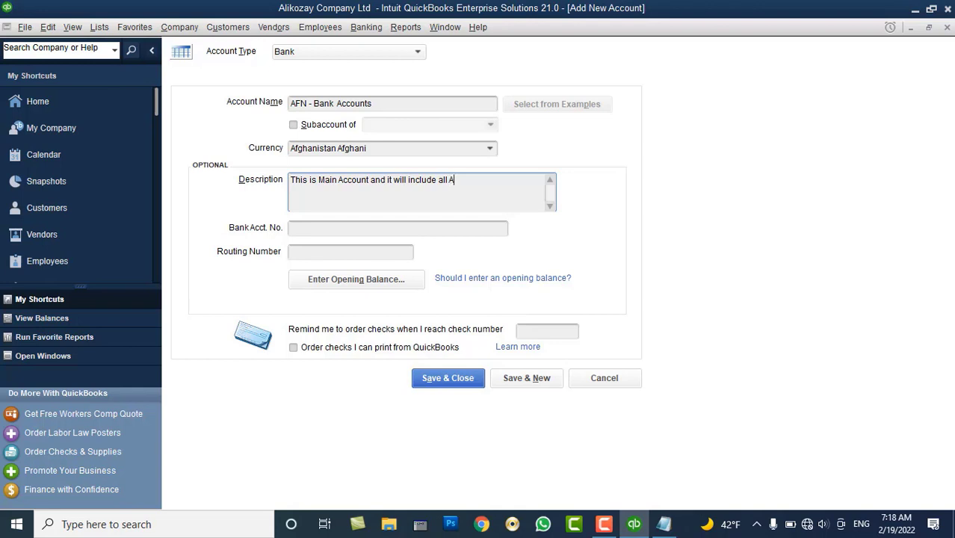
text(FN subaccounts)
click(452, 383)
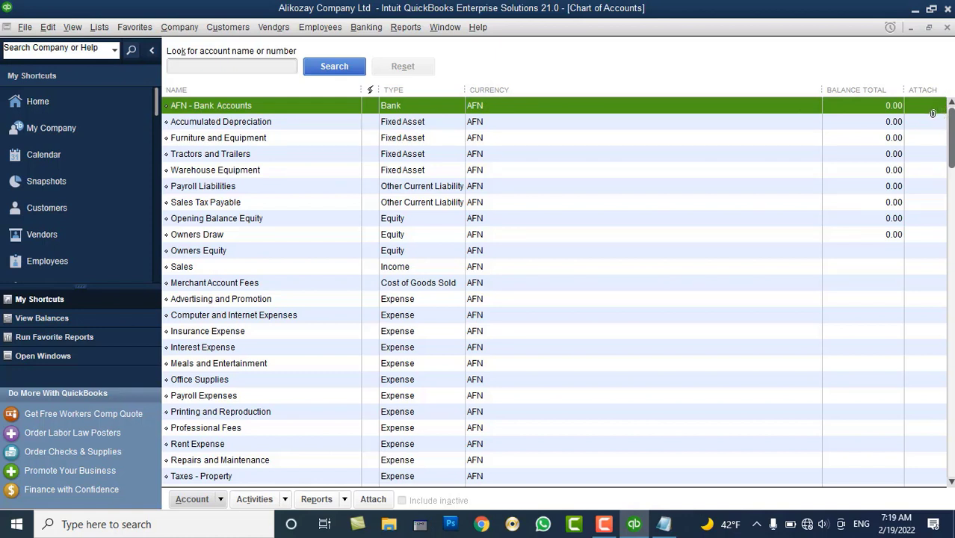
Start another new Bank-type account from the Furniture and Equipment context menu
right_click(284, 144)
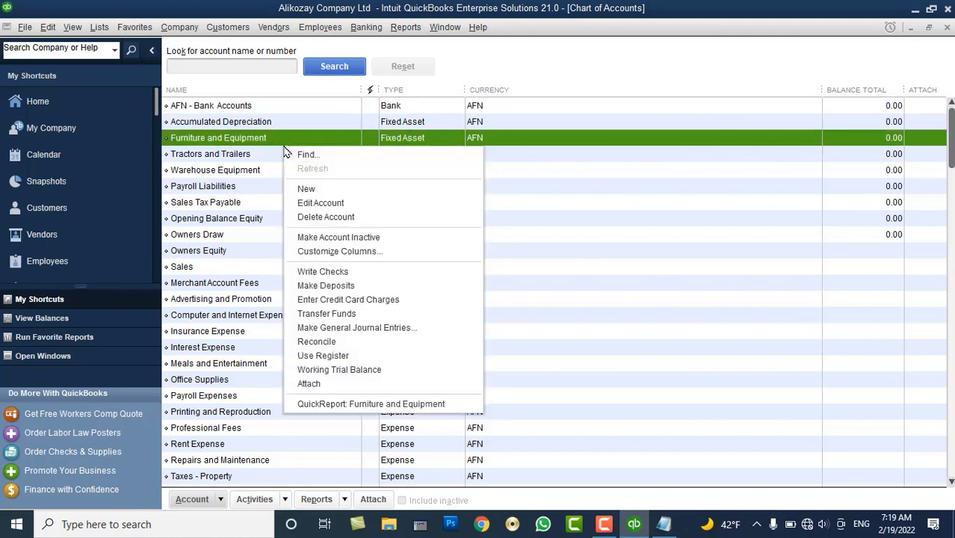
click(312, 189)
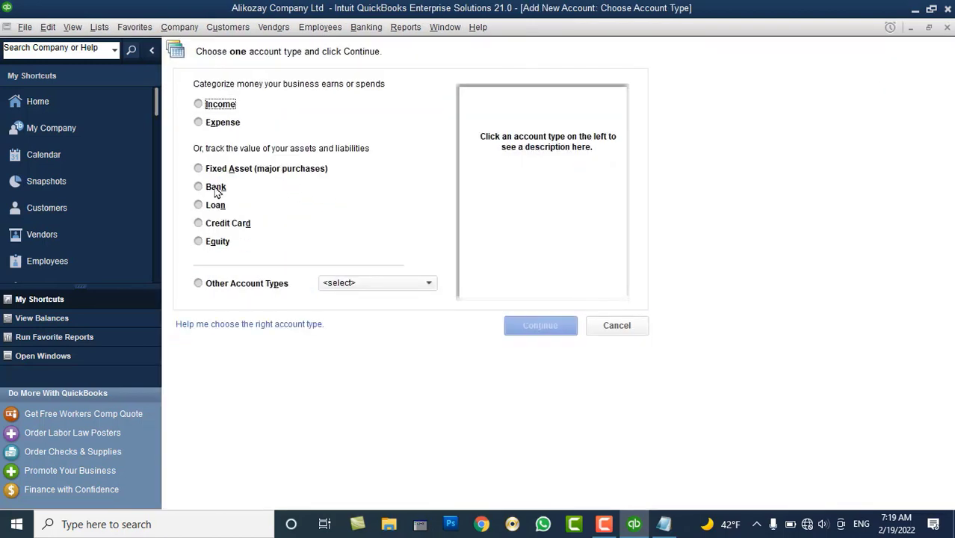
click(215, 188)
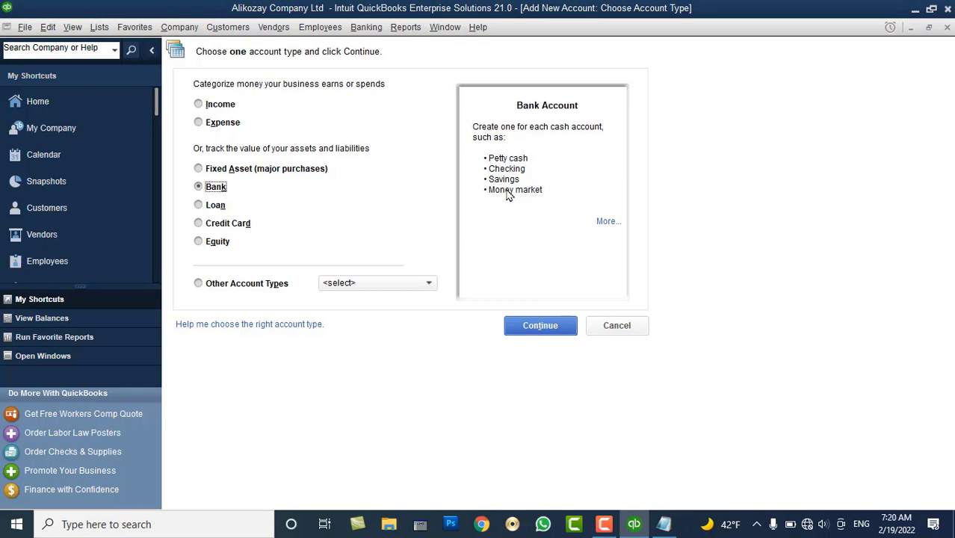
click(550, 333)
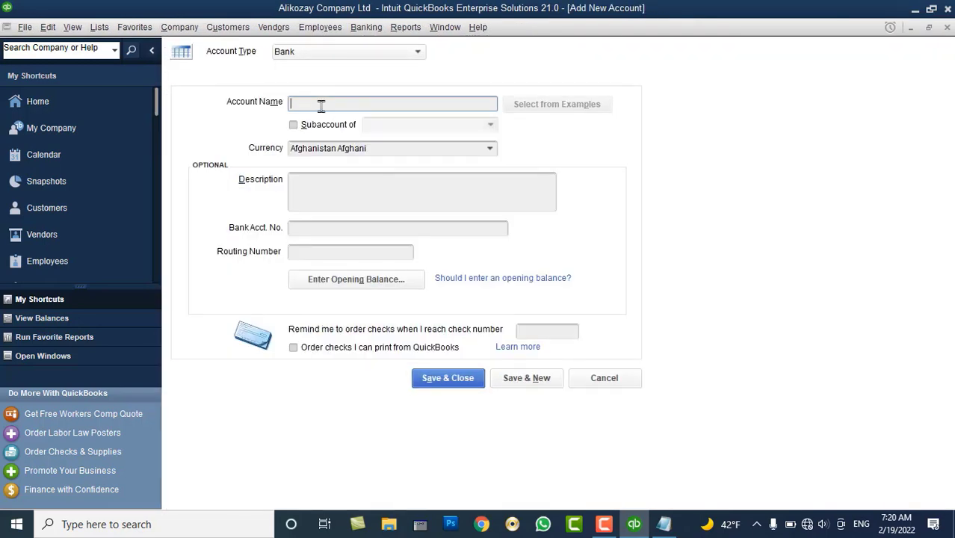
text(AIB Bank Account)
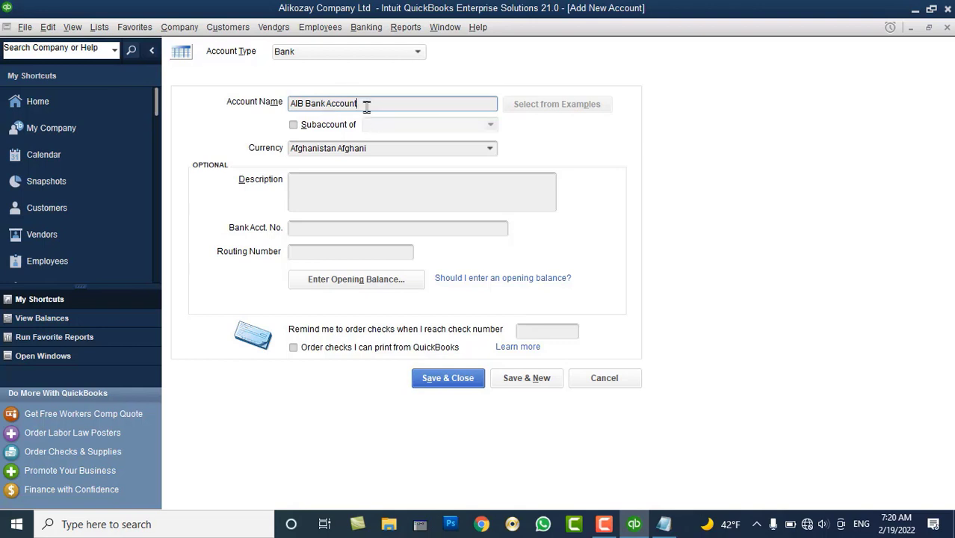
drag(357, 105, 289, 109)
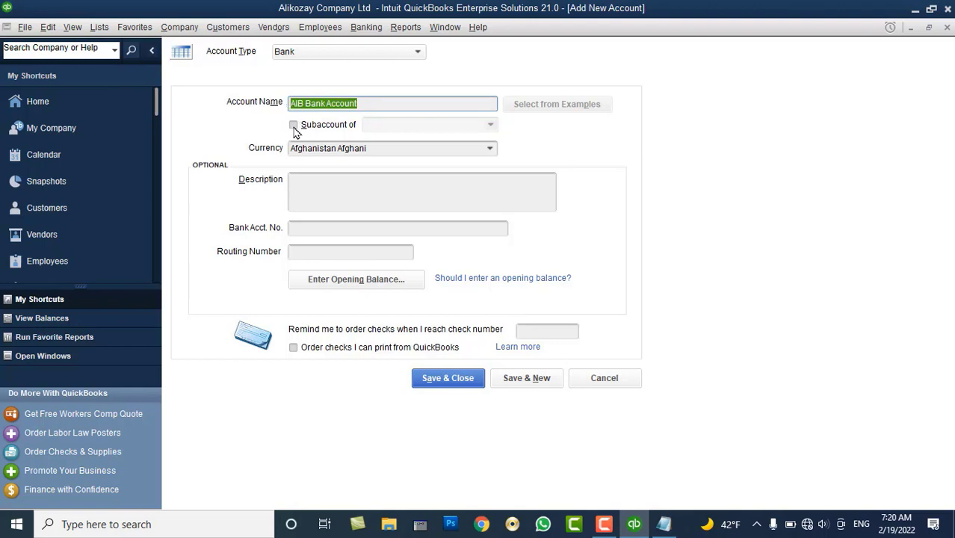
click(294, 126)
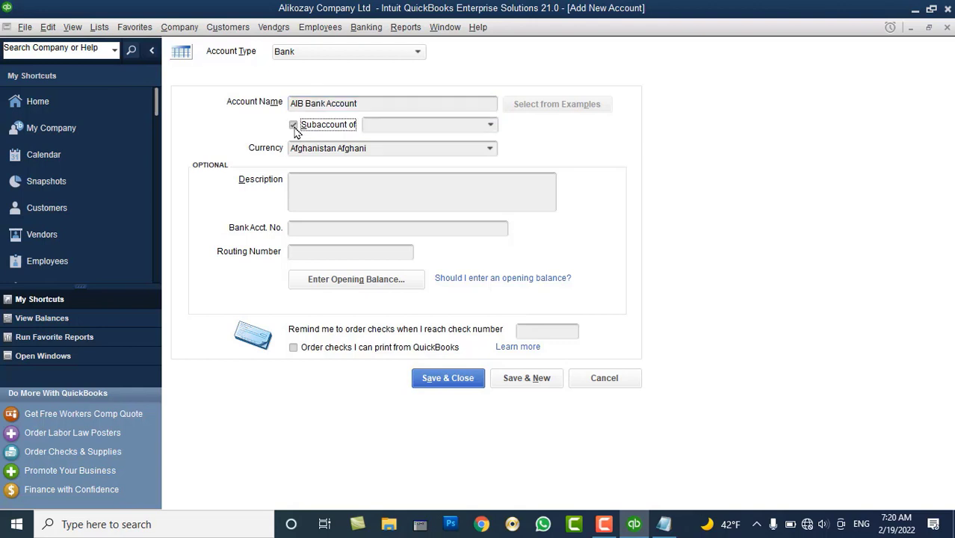
click(491, 125)
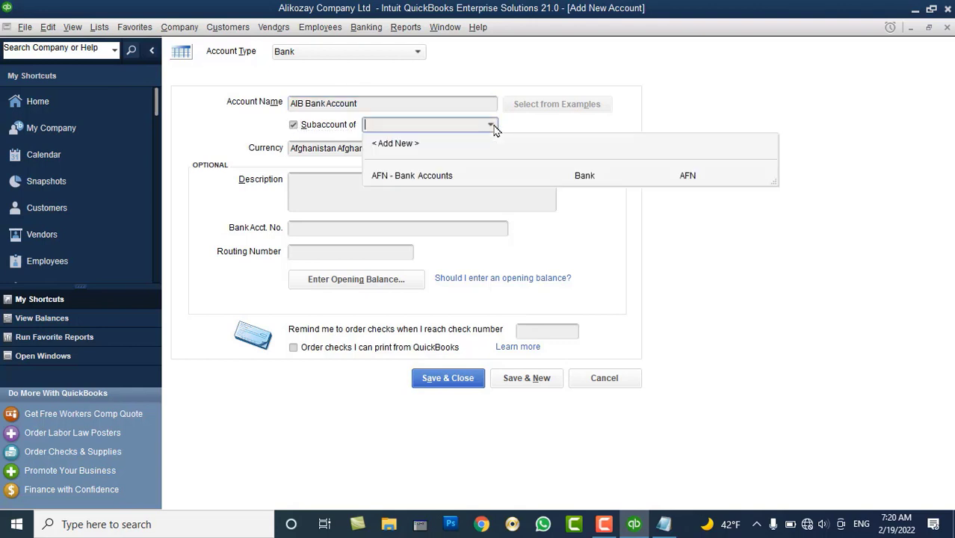
click(436, 177)
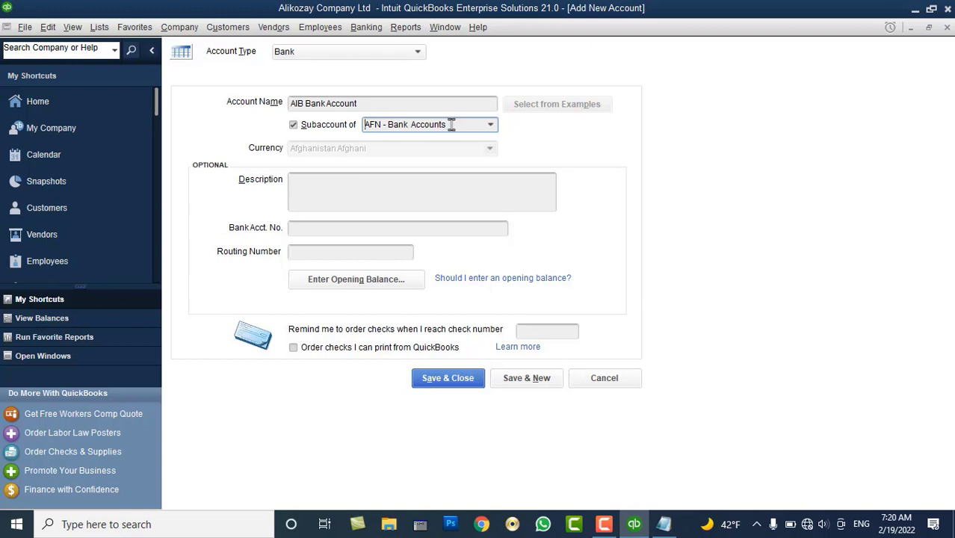
click(327, 231)
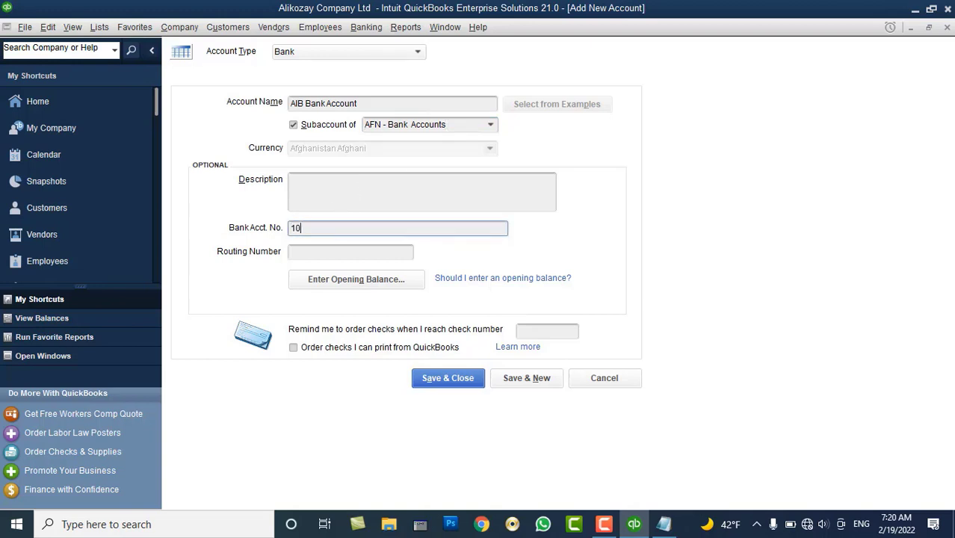
click(312, 253)
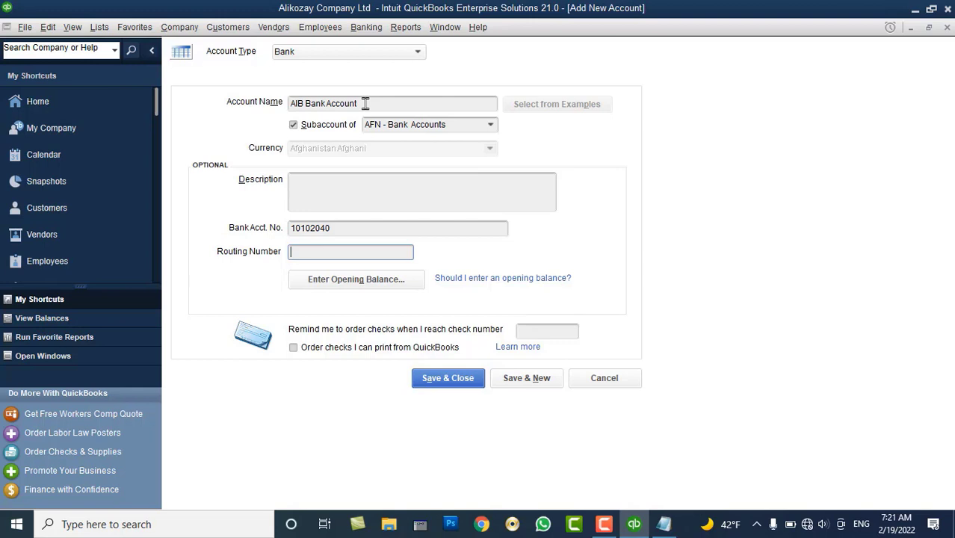
Give AIB Bank Account a 200,000 opening balance dated 02/01/2022 and save it
click(366, 278)
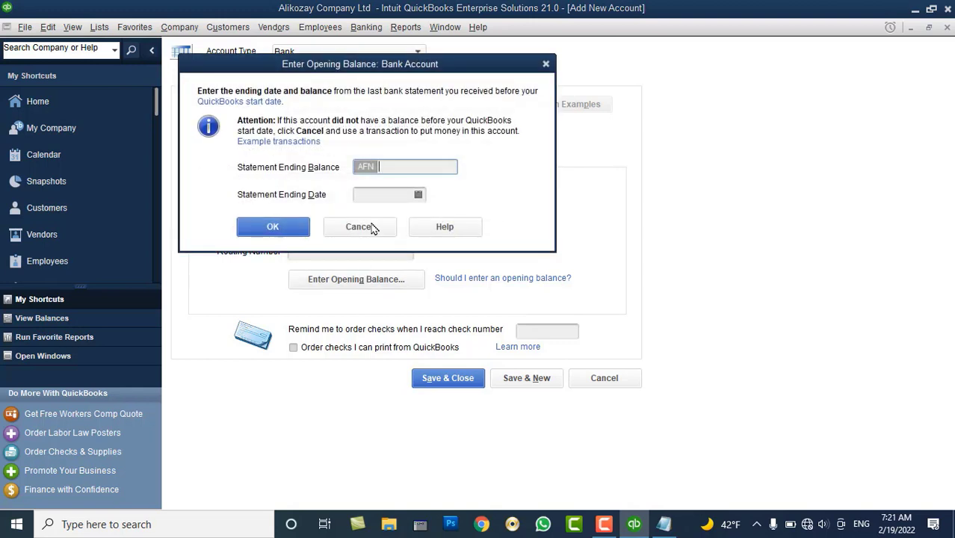
text(290)
key(BackSpace)
key(BackSpace)
text(0000)
key(Tab)
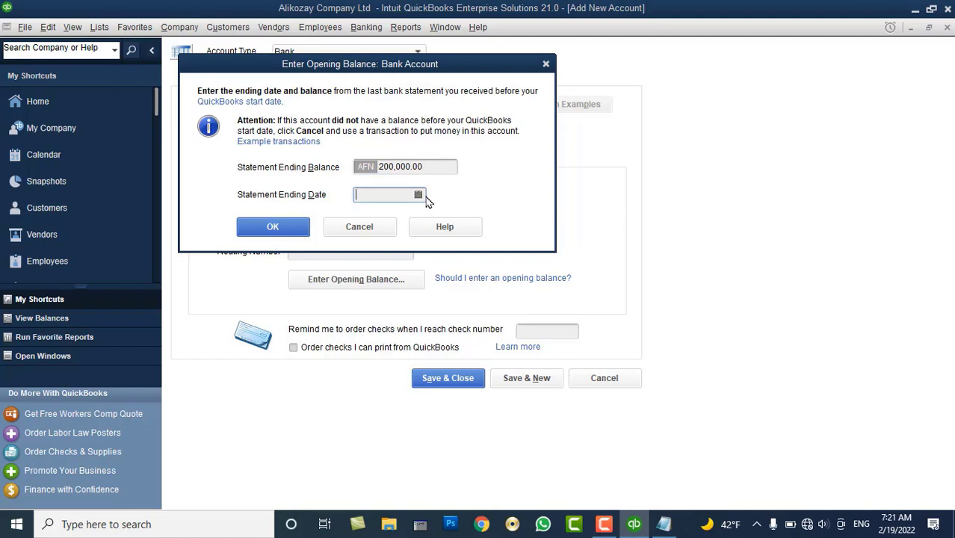
click(418, 195)
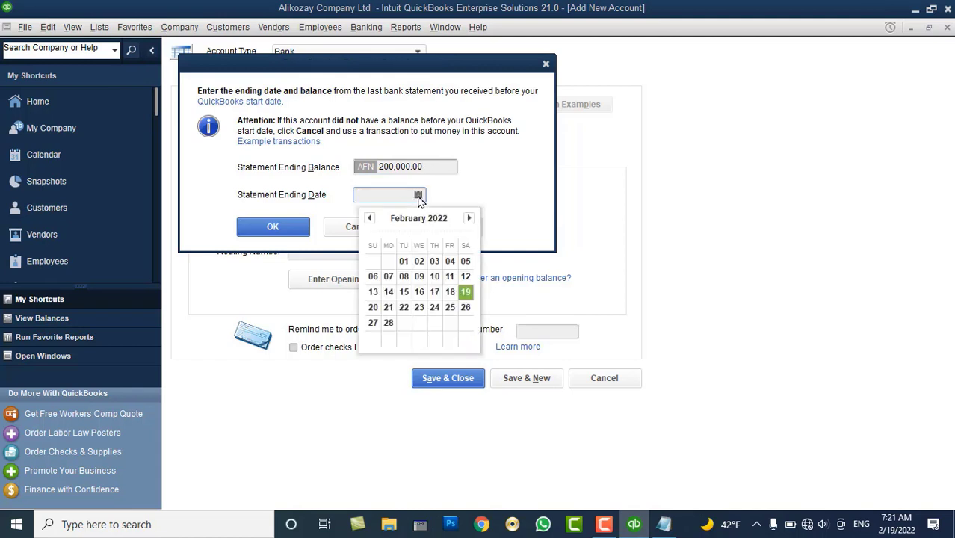
click(403, 260)
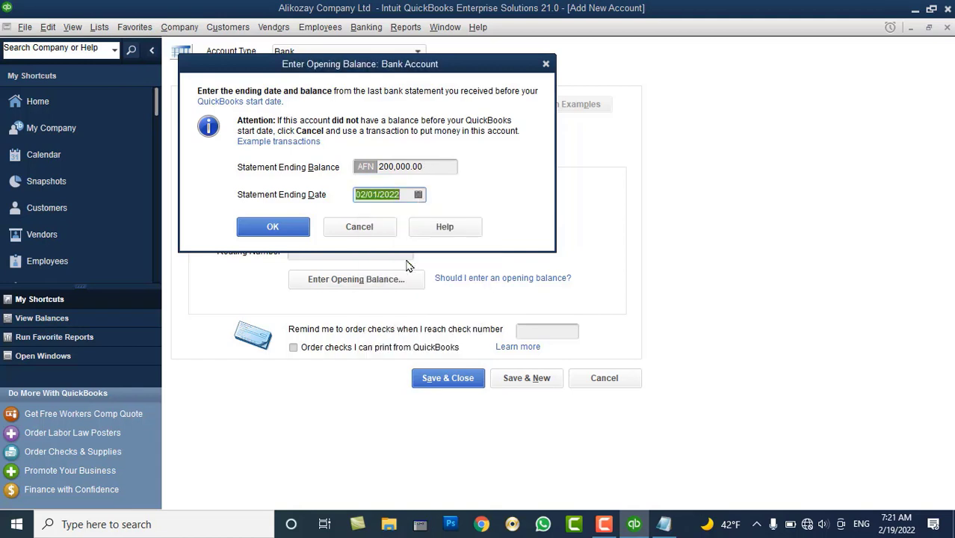
click(294, 230)
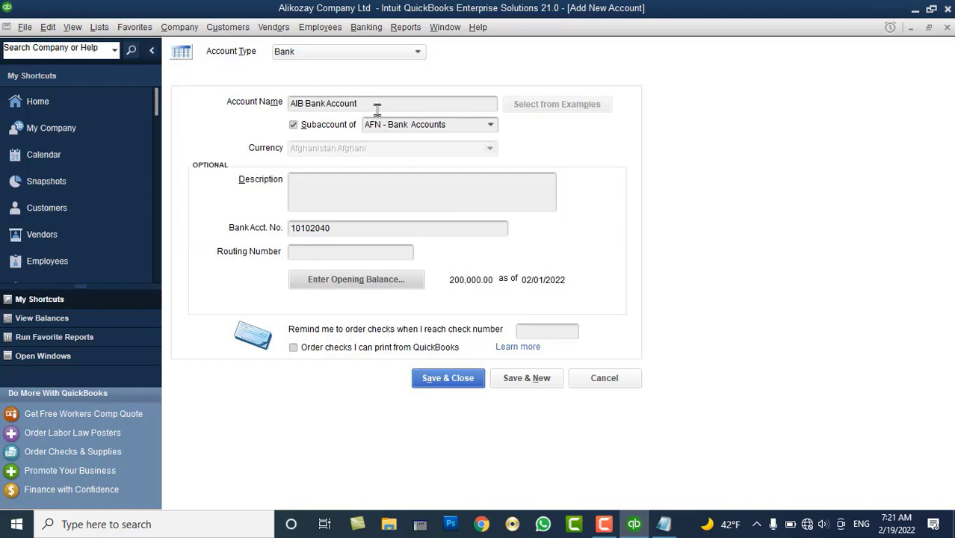
drag(375, 104, 289, 112)
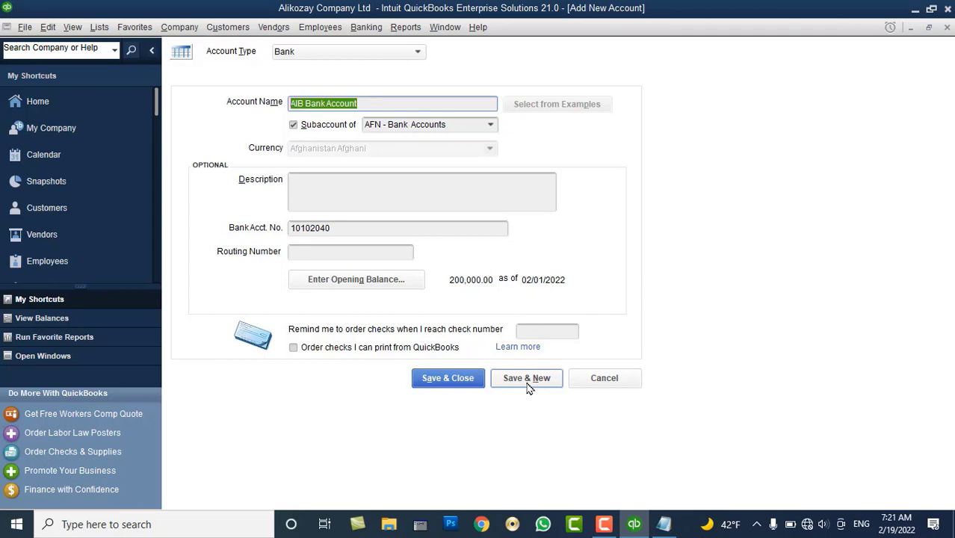
click(458, 386)
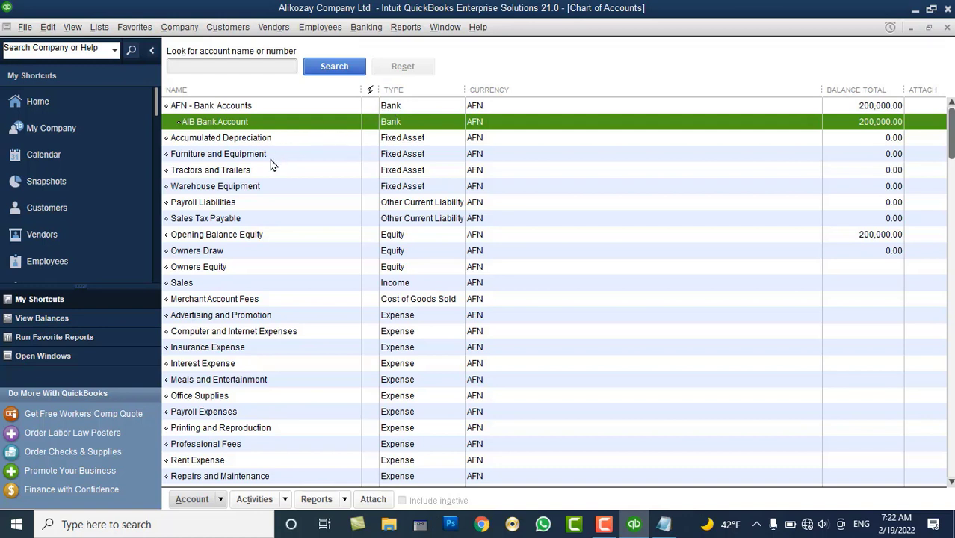
Check the Opening Balance Equity account, then start another new Bank-type account
click(220, 239)
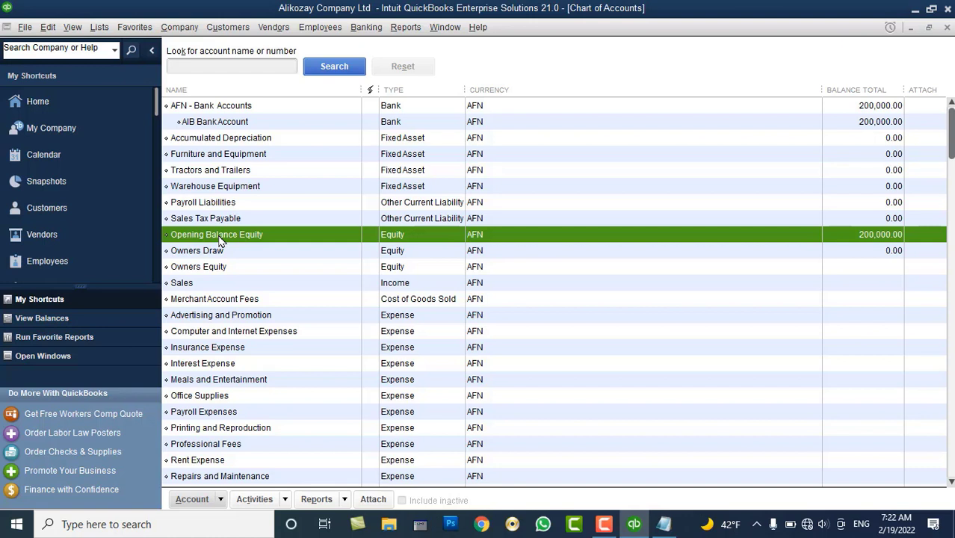
right_click(257, 175)
click(284, 222)
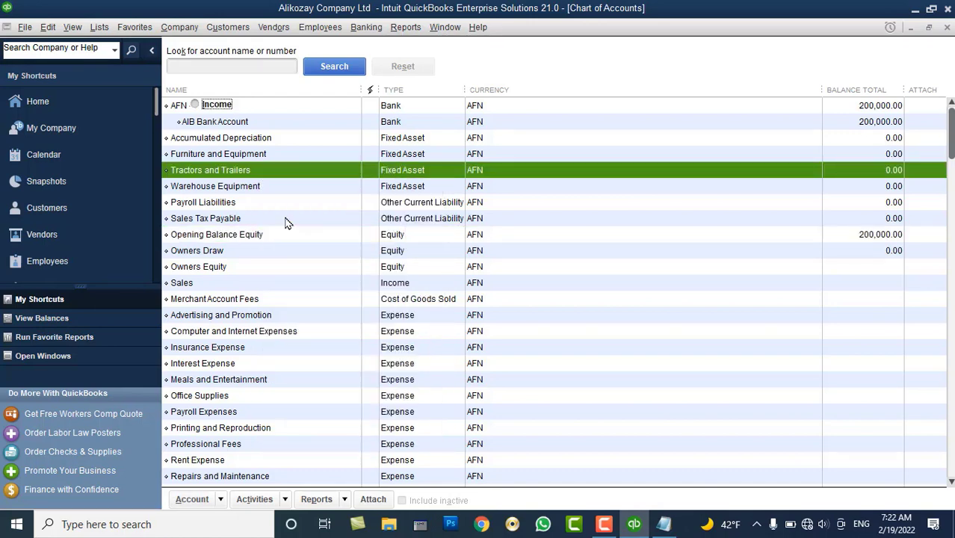
click(222, 187)
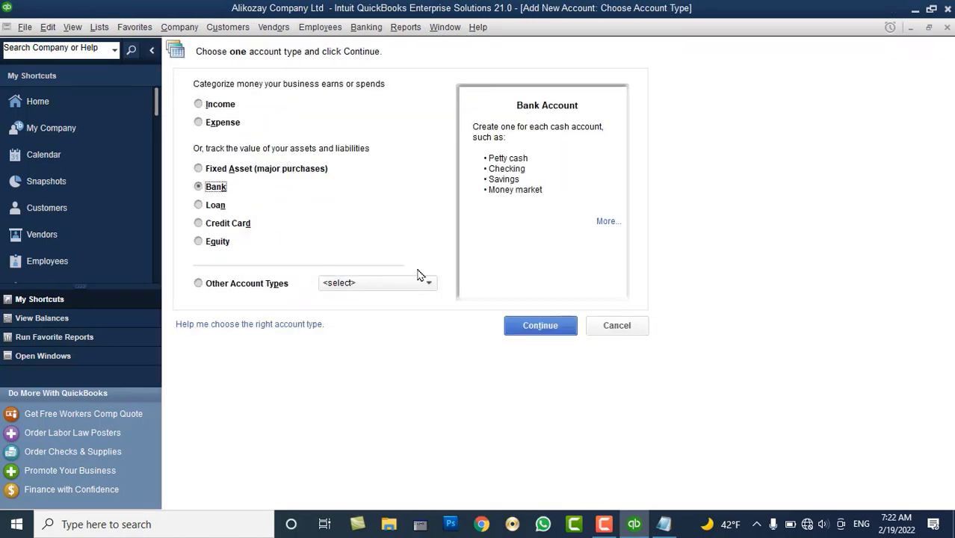
Name the new bank account 'Pashtany Bank' and set its currency to US Dollar
click(528, 330)
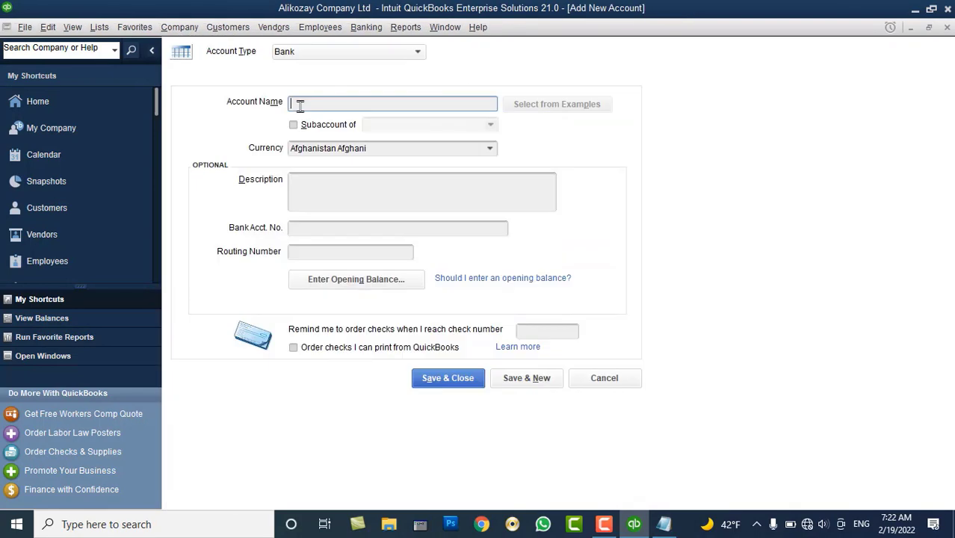
text(Pashtany Bank)
click(323, 124)
click(492, 126)
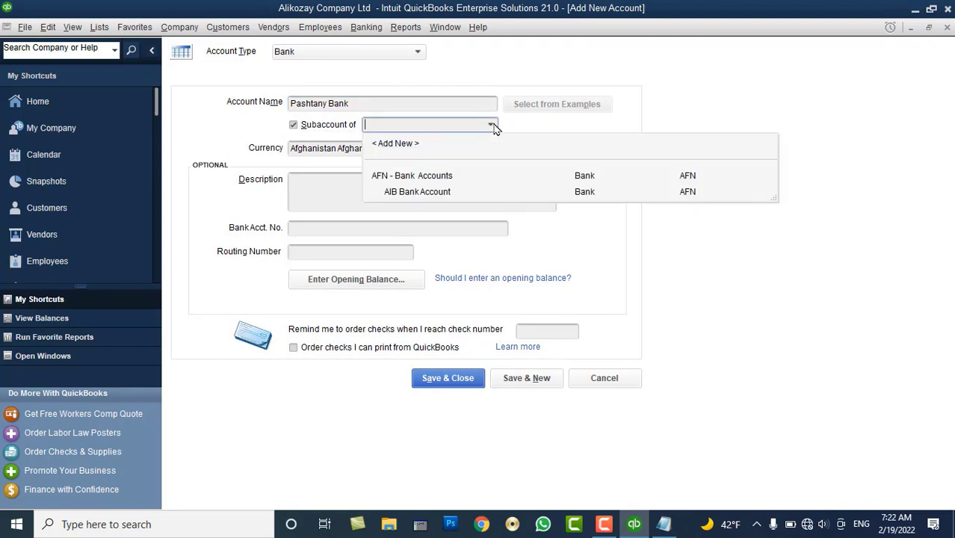
click(447, 178)
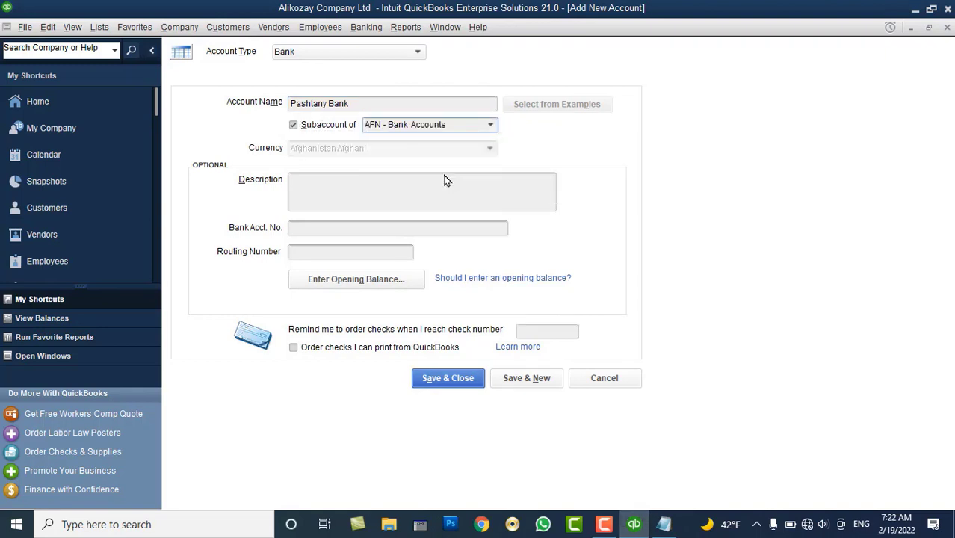
click(493, 125)
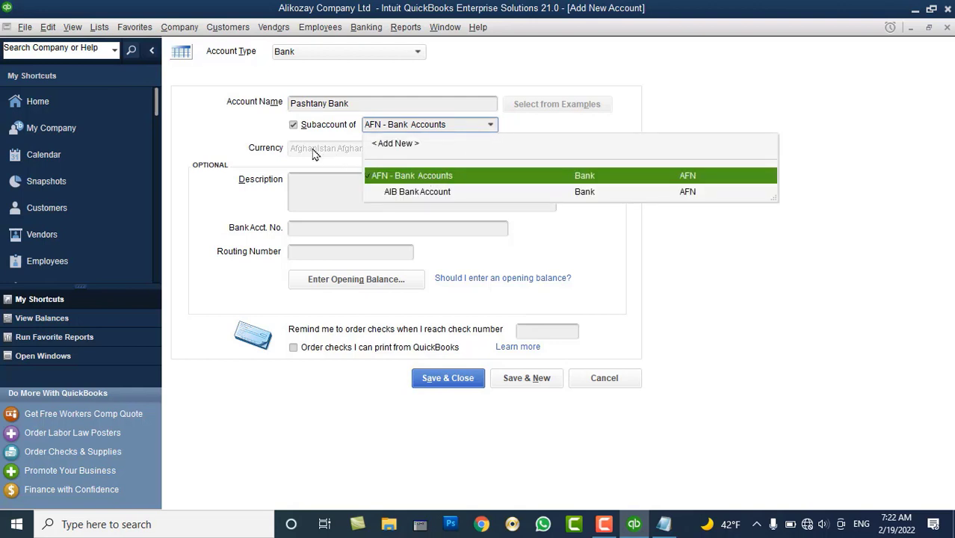
click(327, 125)
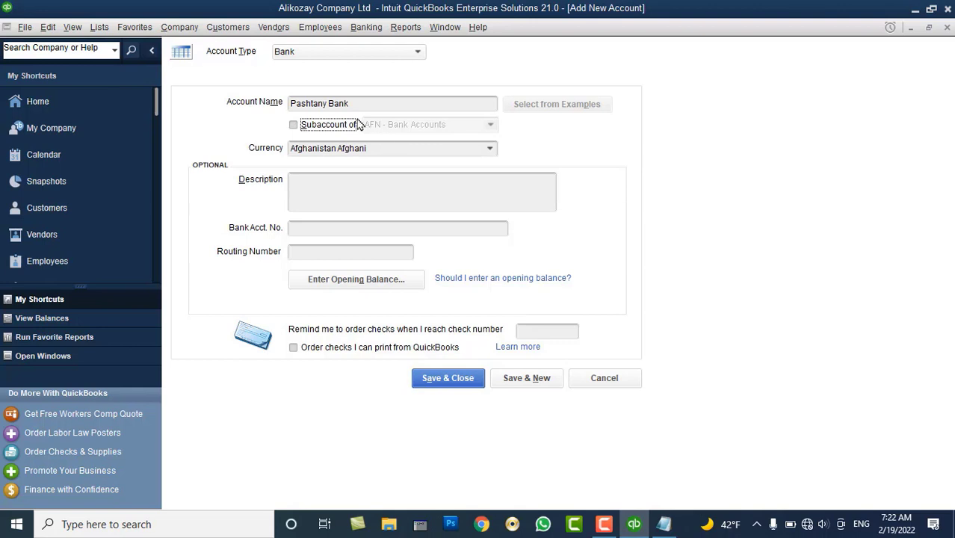
click(351, 103)
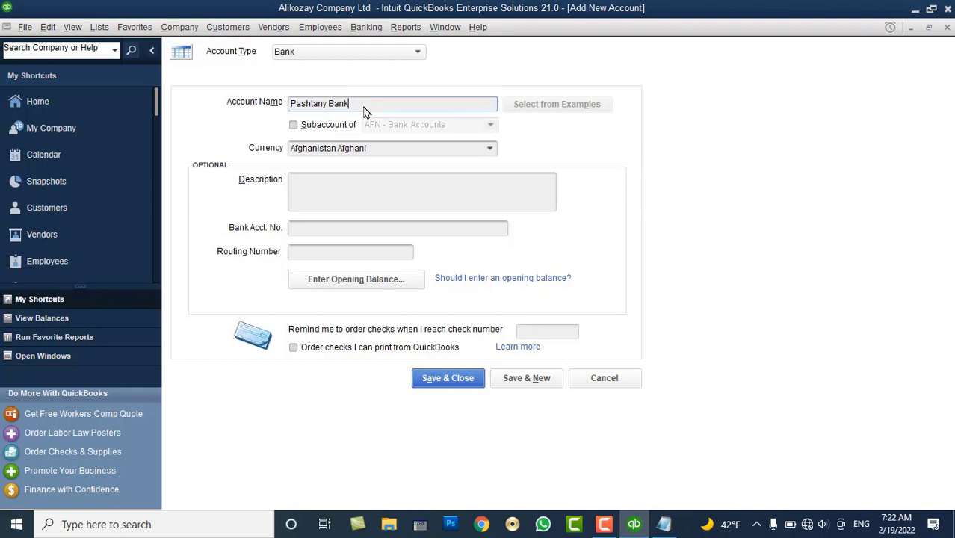
click(490, 149)
click(374, 217)
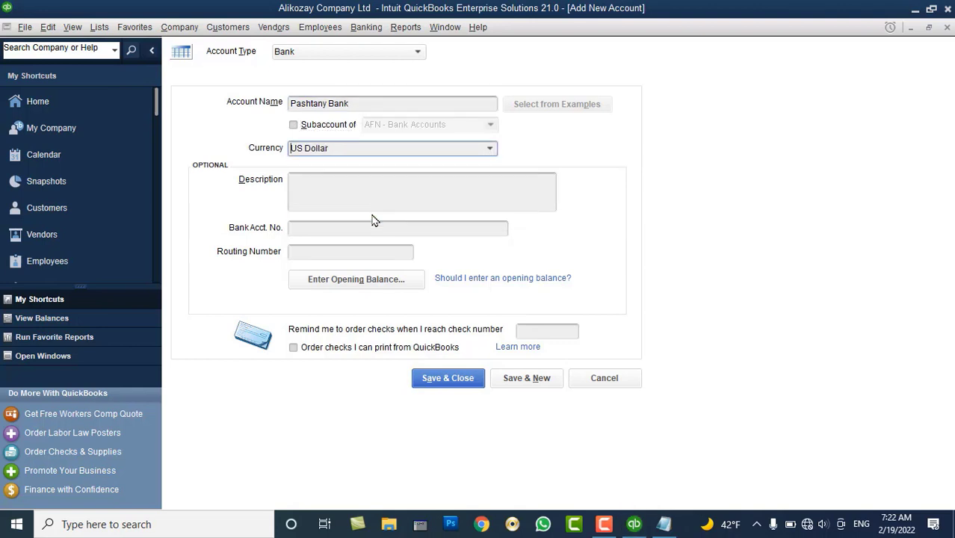
click(350, 128)
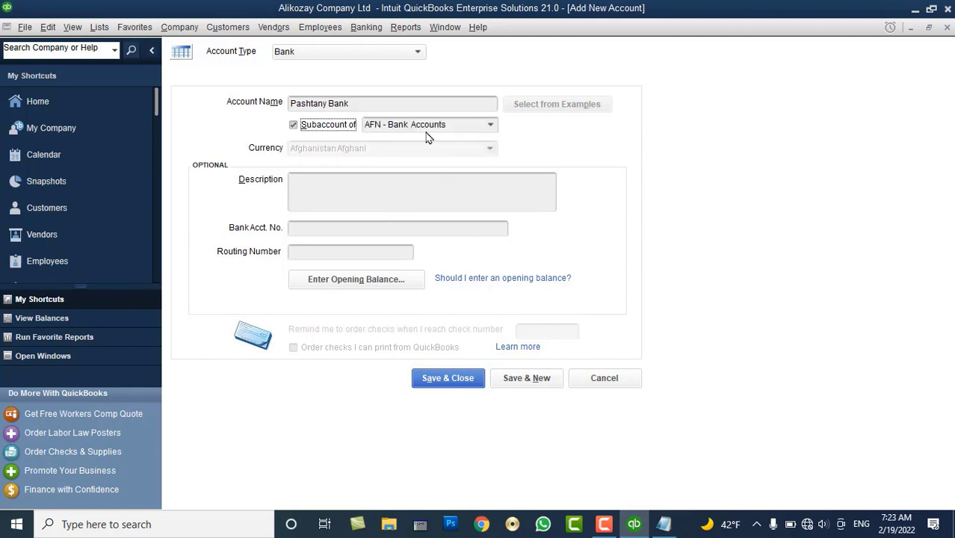
click(491, 126)
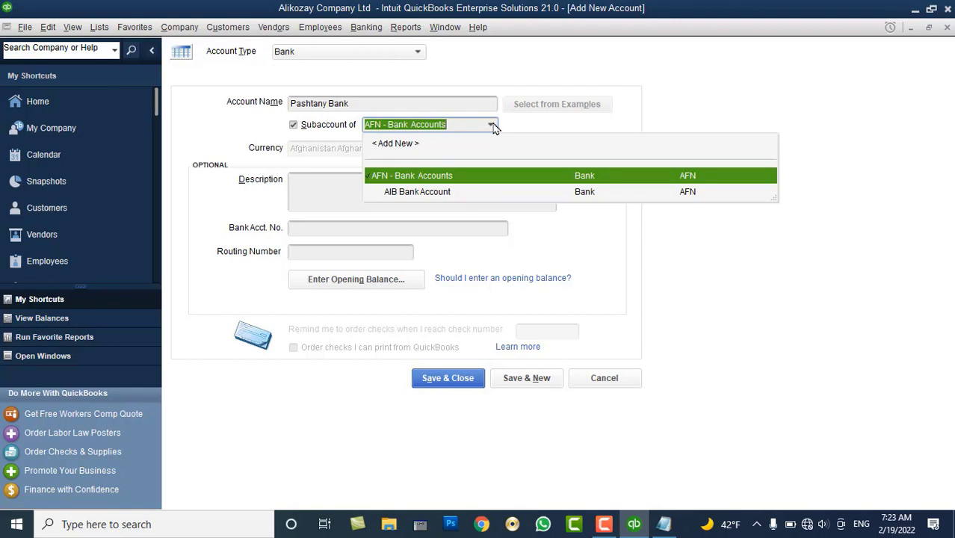
click(225, 185)
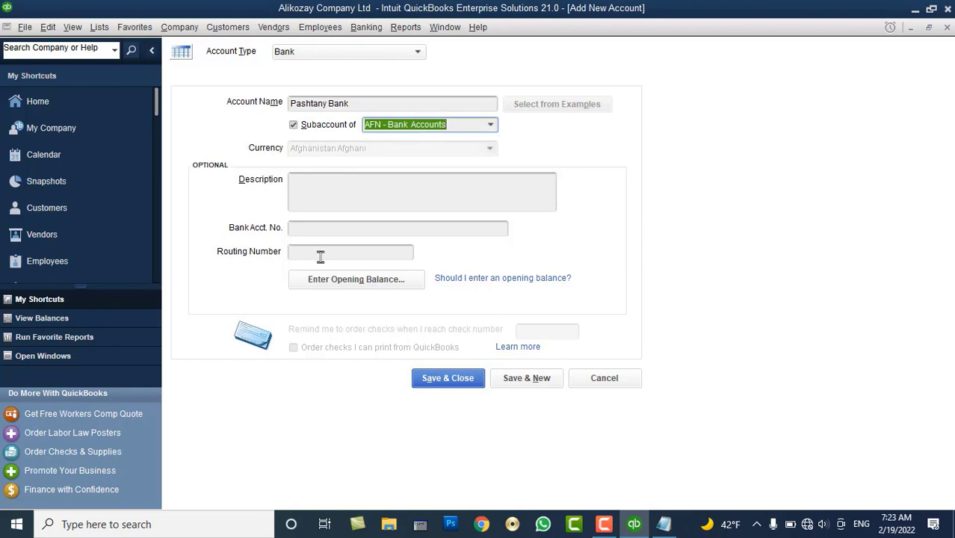
click(333, 231)
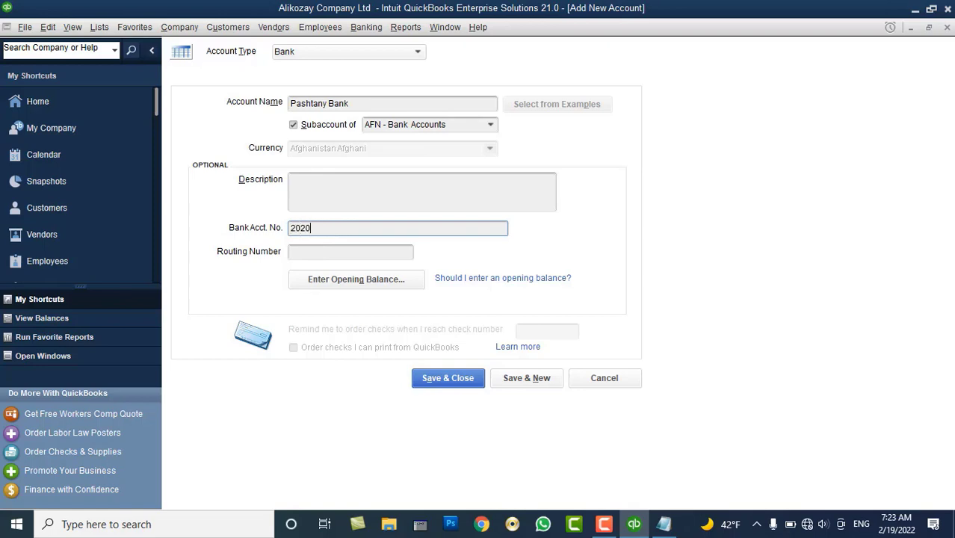
click(452, 383)
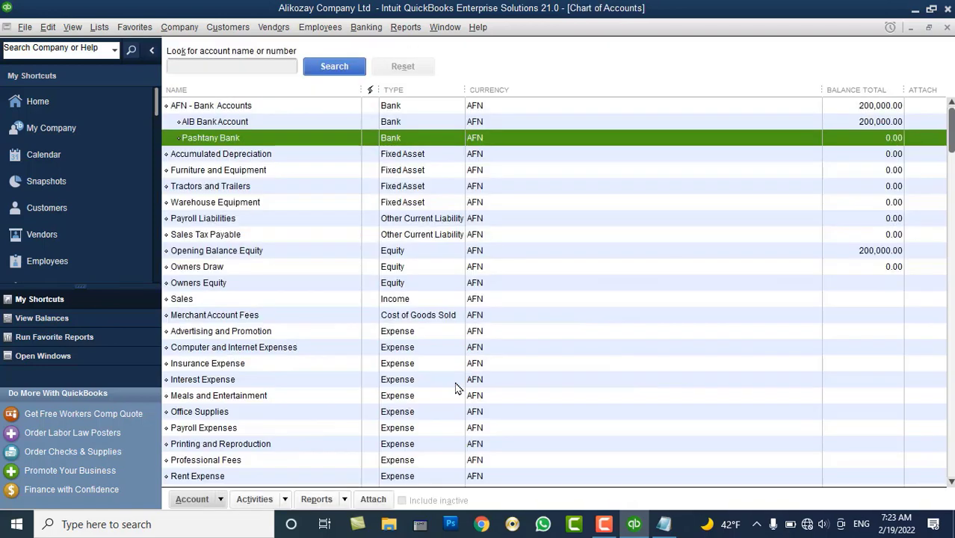
Review the new Pashtany Bank entry, then start another new Bank-type account
click(223, 108)
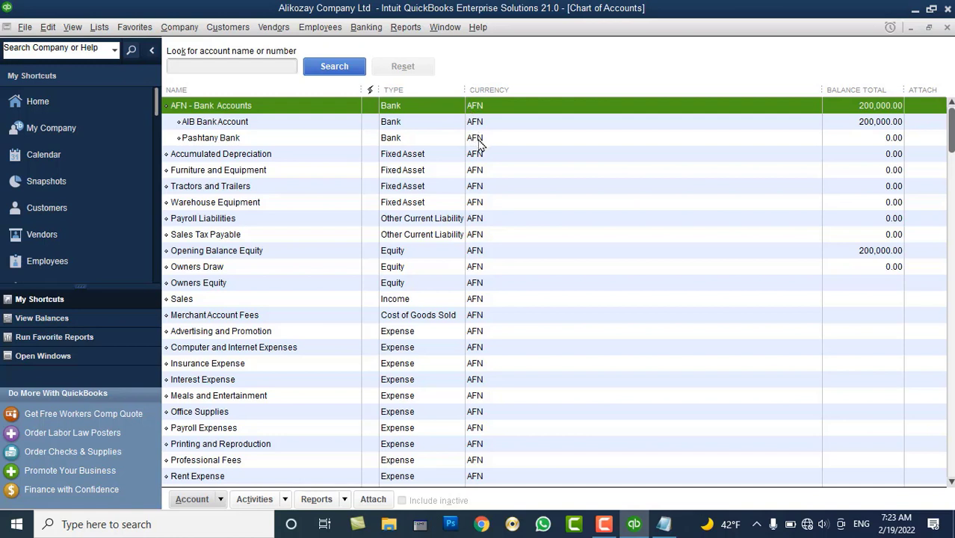
click(479, 142)
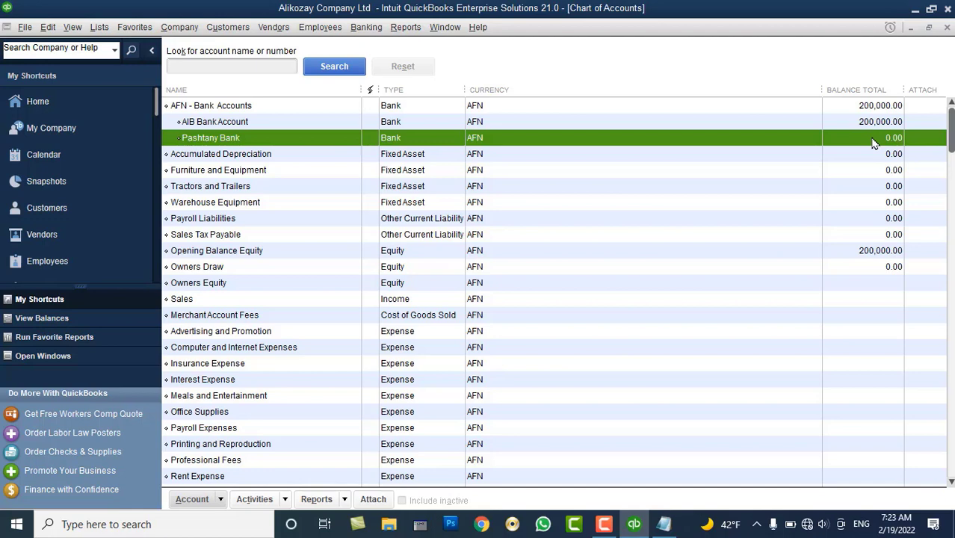
right_click(351, 205)
click(374, 248)
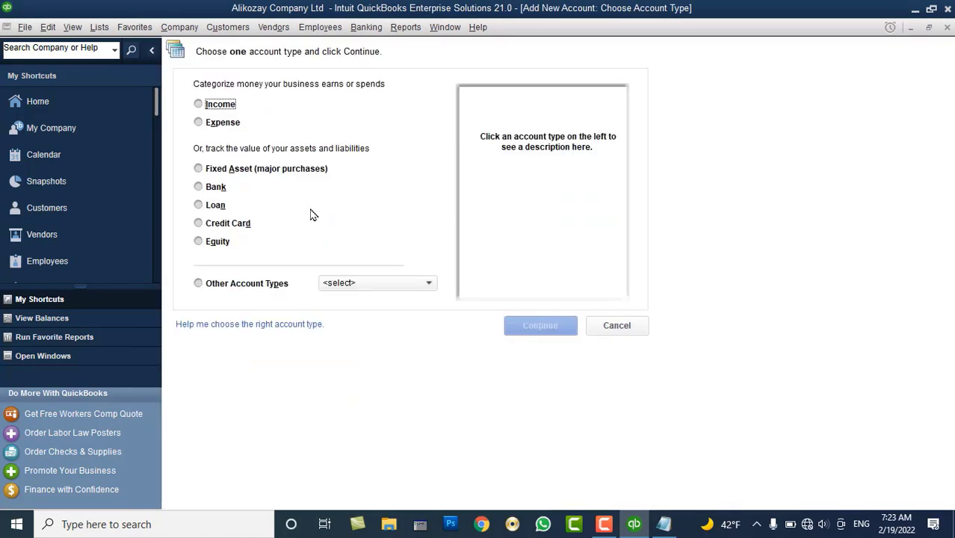
click(227, 193)
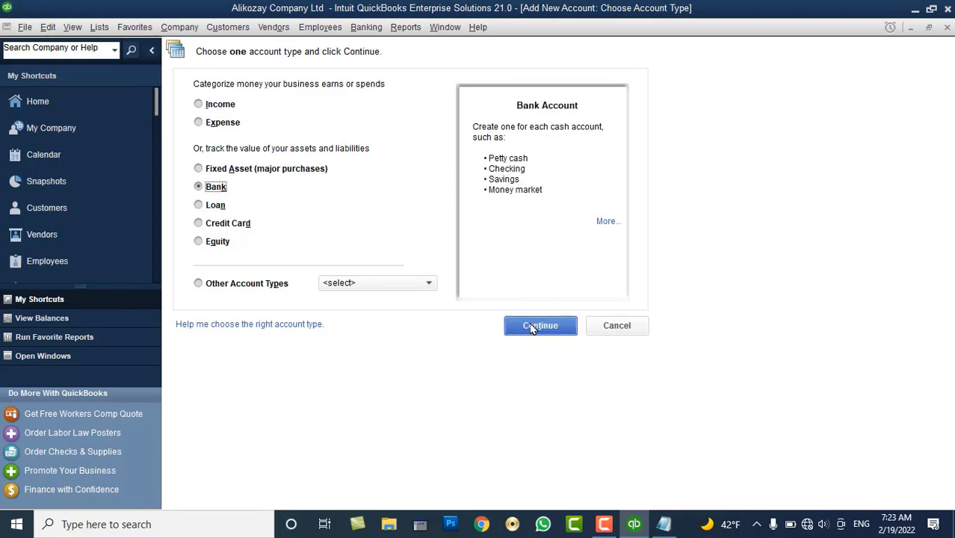
click(532, 326)
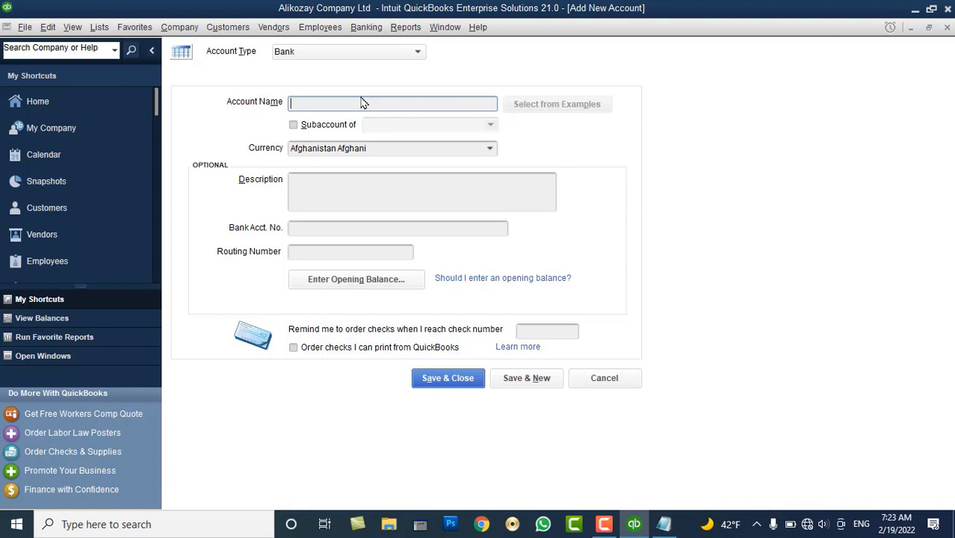
Name it 'USD Bank Accounts' in US Dollar currency and save with Save & New
text(USD Bank Accounts)
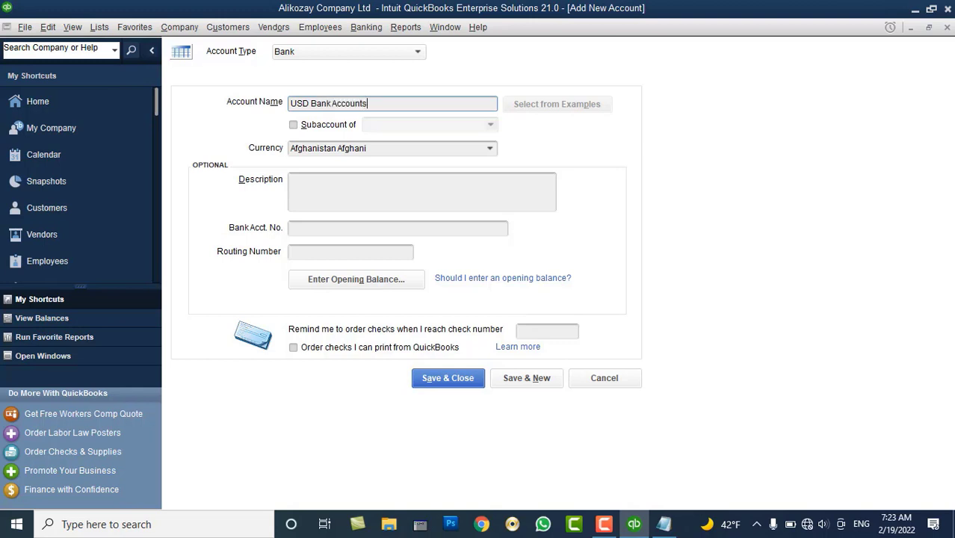
click(492, 149)
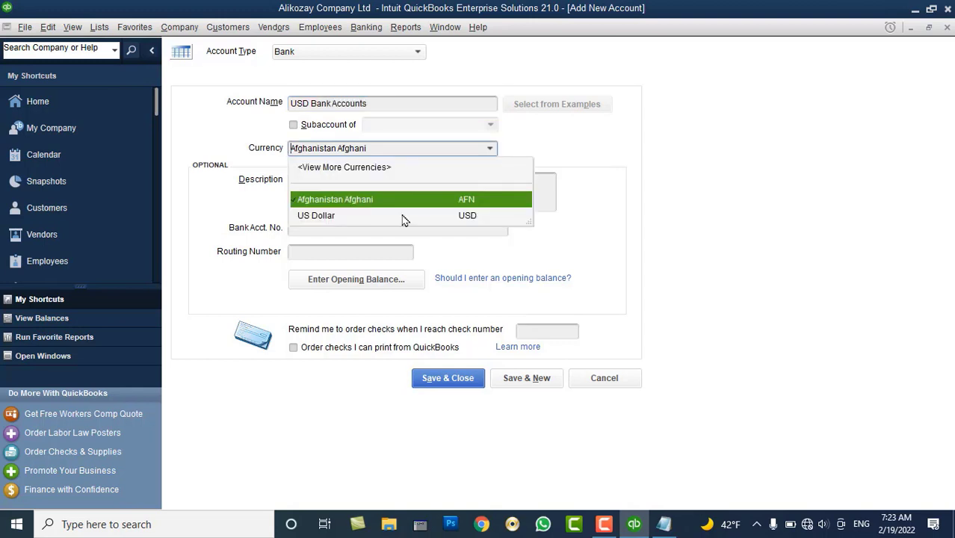
click(392, 221)
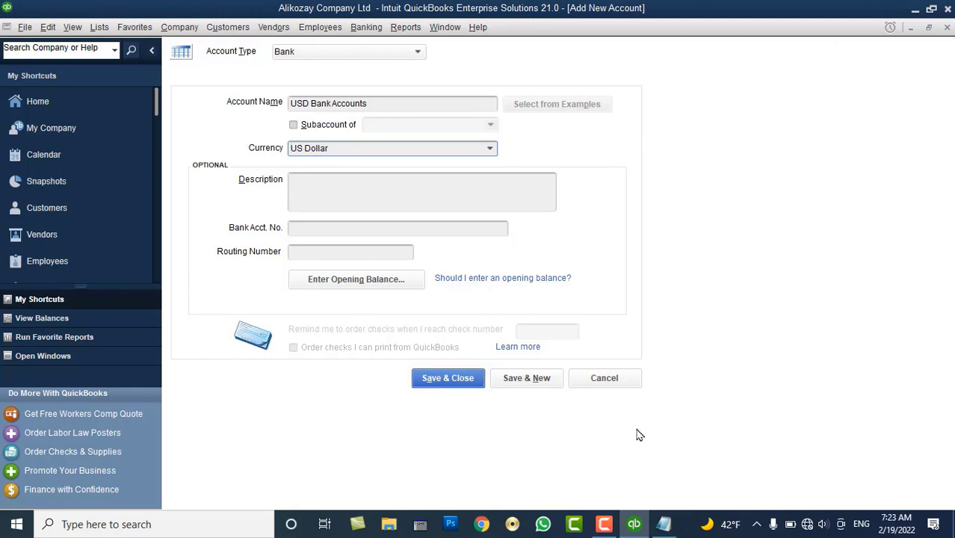
click(549, 379)
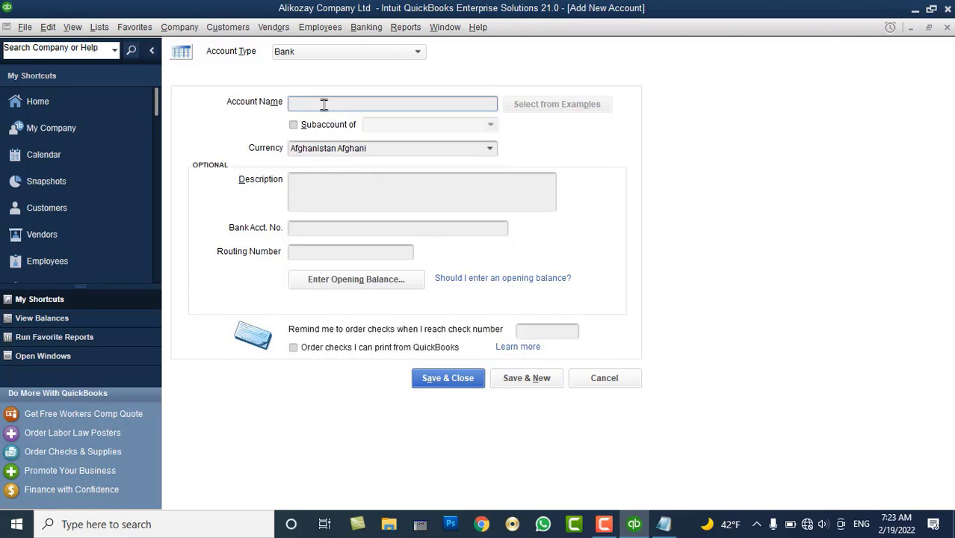
Name the account 'AIB Bank Account' as a subaccount of USD Bank Accounts
text(AIB Bank Account)
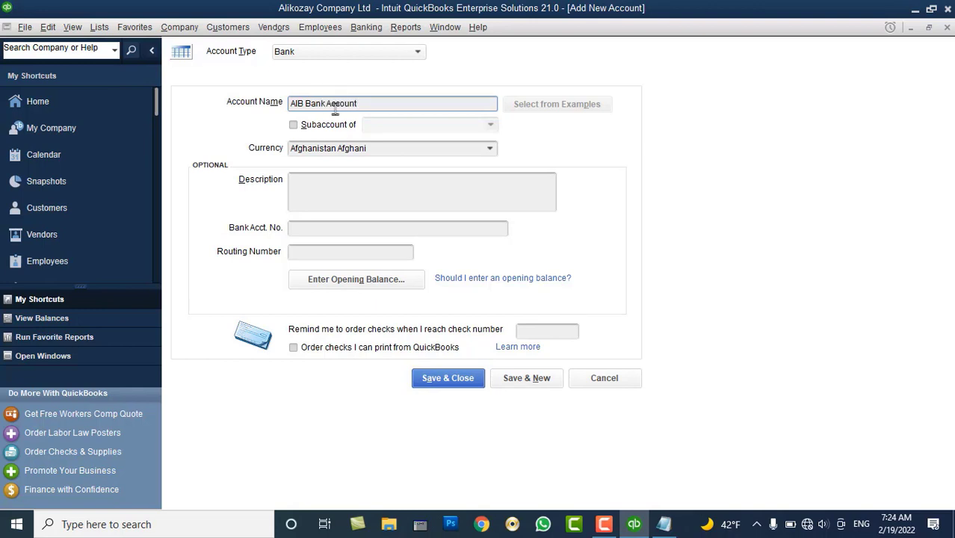
click(348, 126)
click(491, 125)
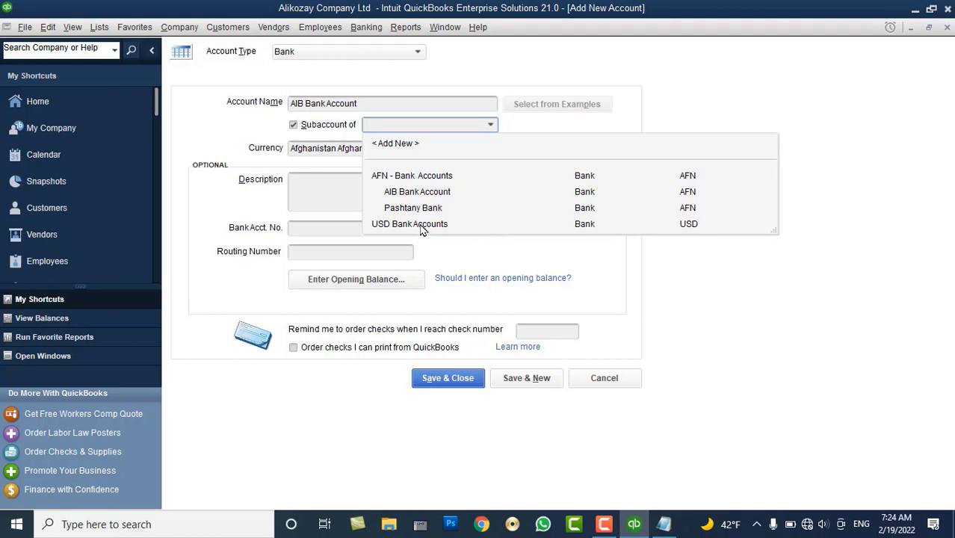
click(419, 224)
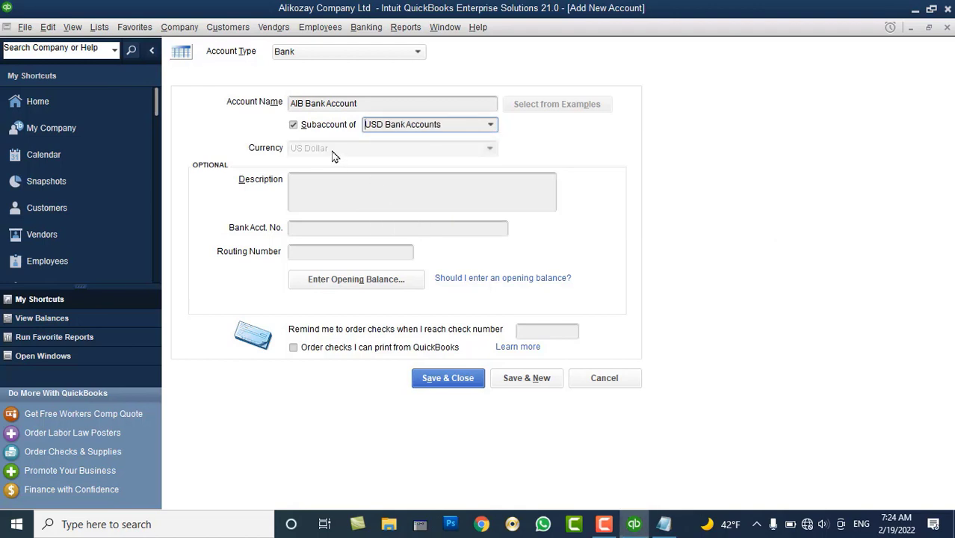
Enter a 2,000 opening balance dated 02/01/2022 at exchange rate 9, then Save & New
click(374, 281)
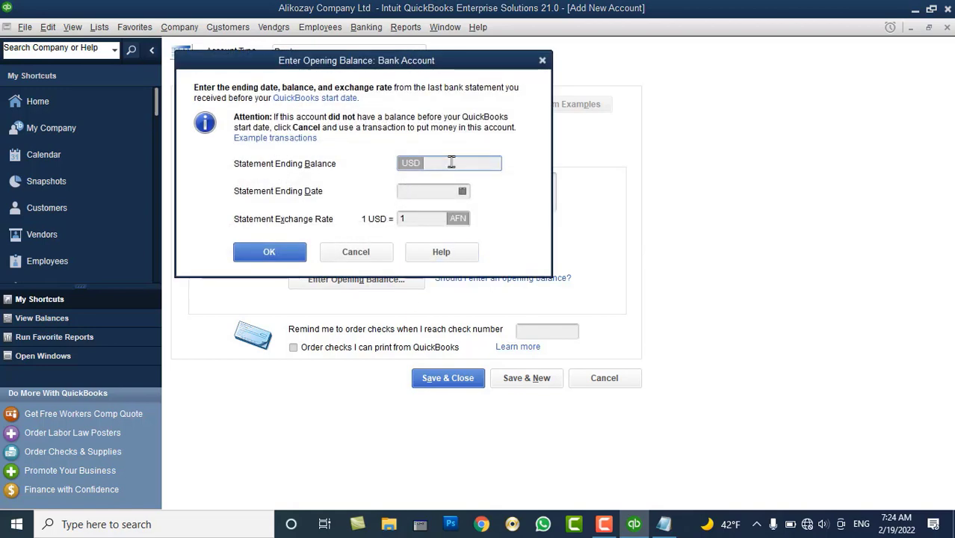
text(1000)
key(BackSpace)
key(BackSpace)
key(BackSpace)
text(2000)
key(Tab)
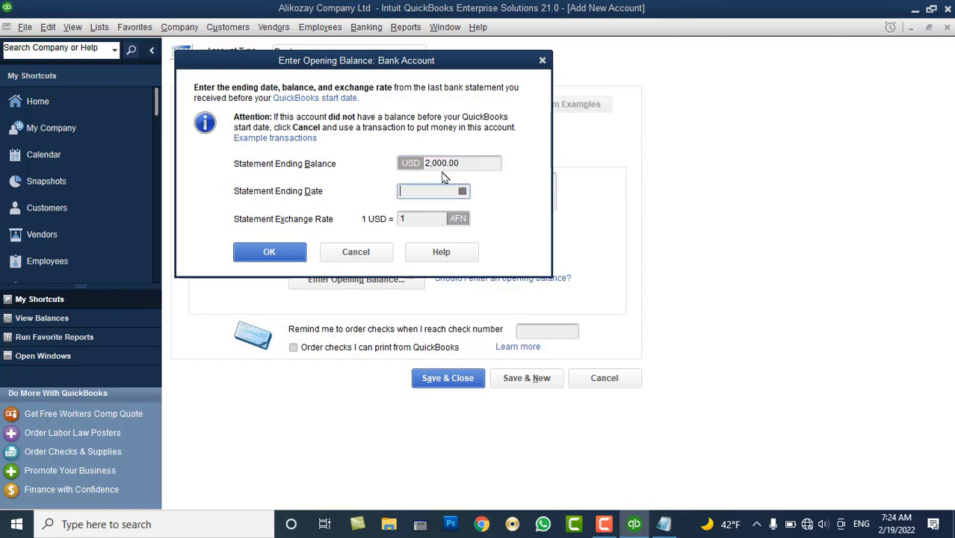
click(463, 192)
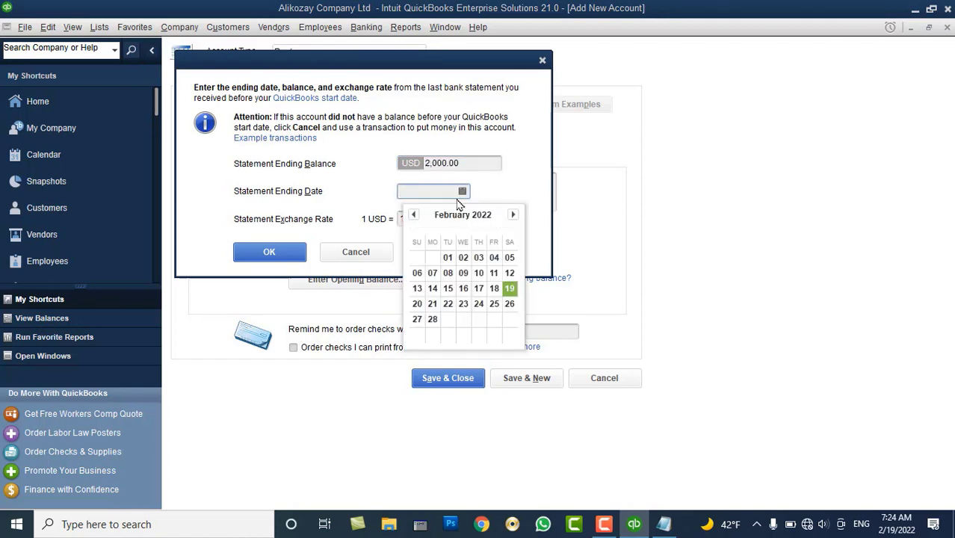
click(448, 258)
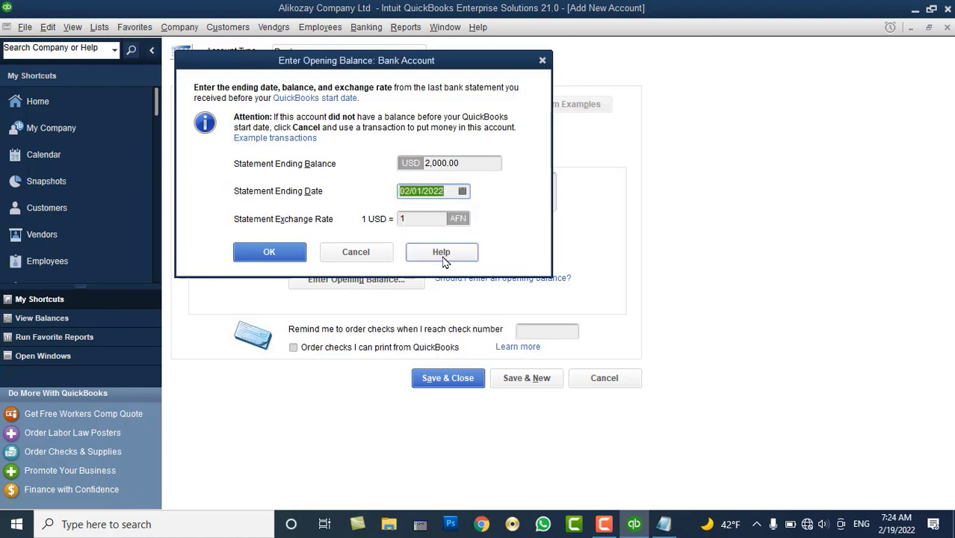
click(419, 216)
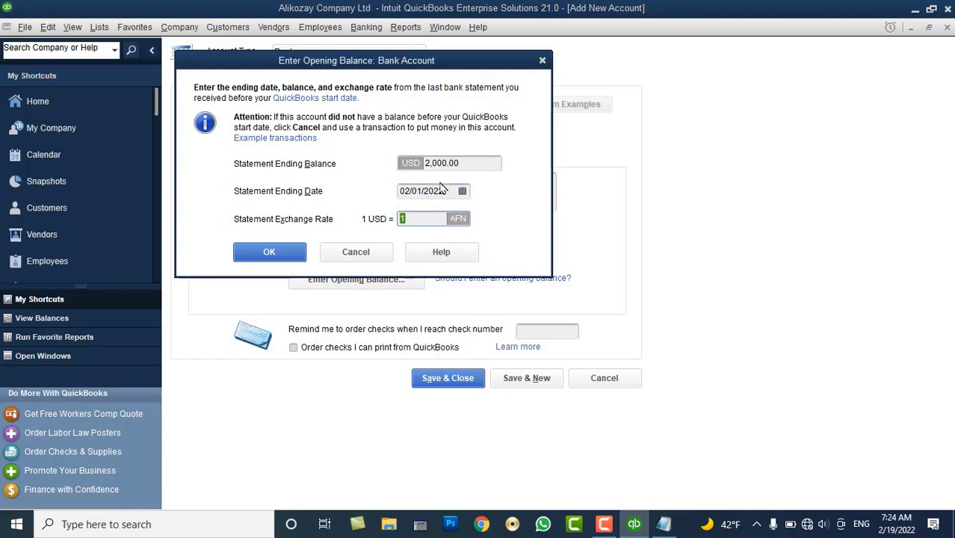
text(92)
click(278, 252)
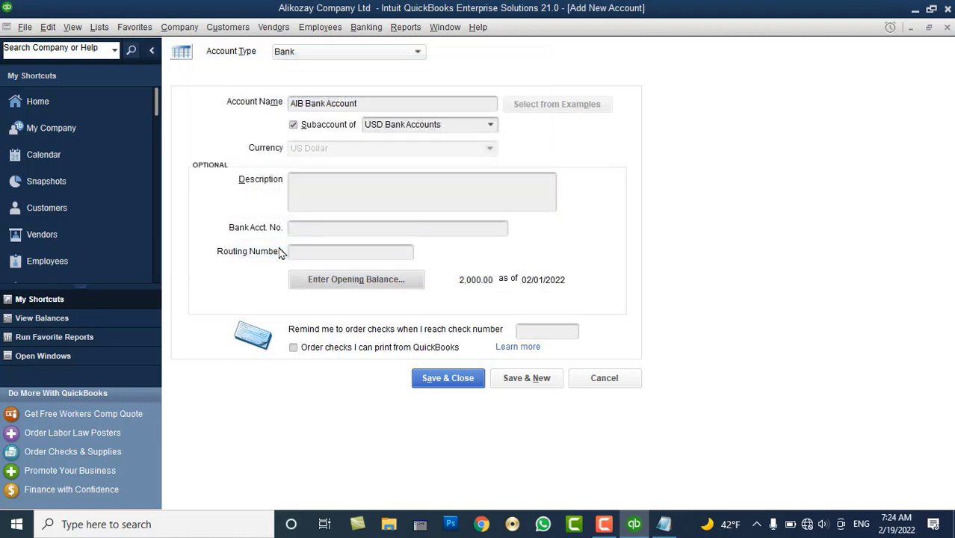
click(527, 378)
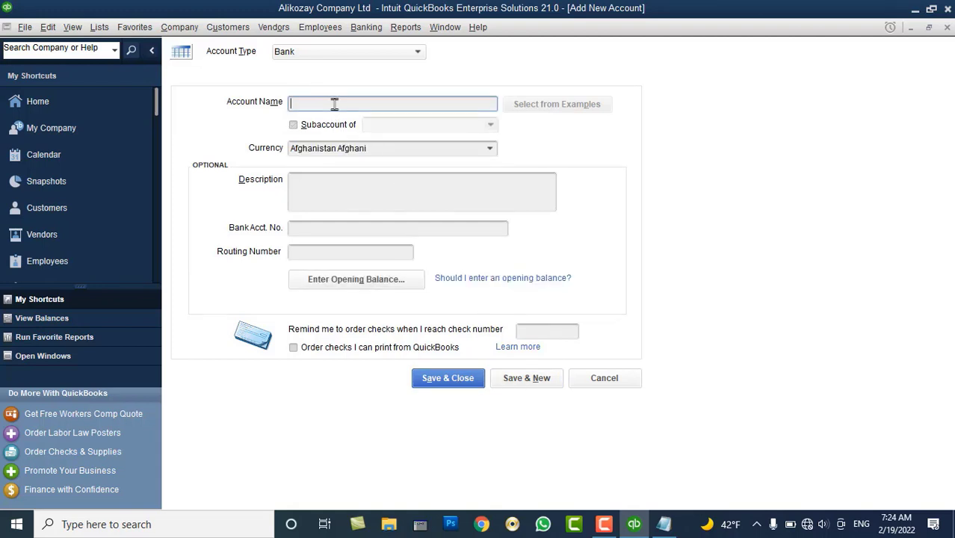
Create a Pashtany Bank account as a subaccount of USD Bank Accounts and save it
text(Pashtany Bank)
click(347, 125)
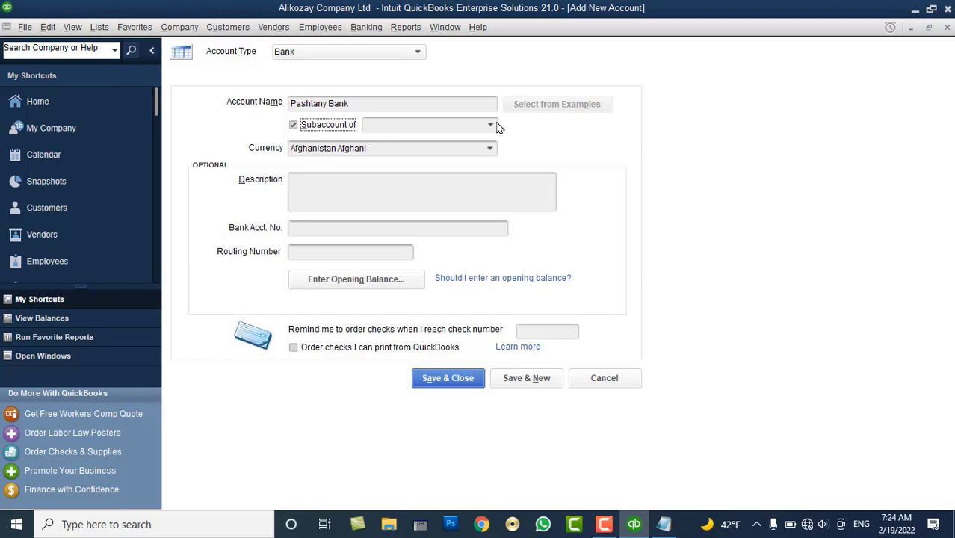
click(492, 127)
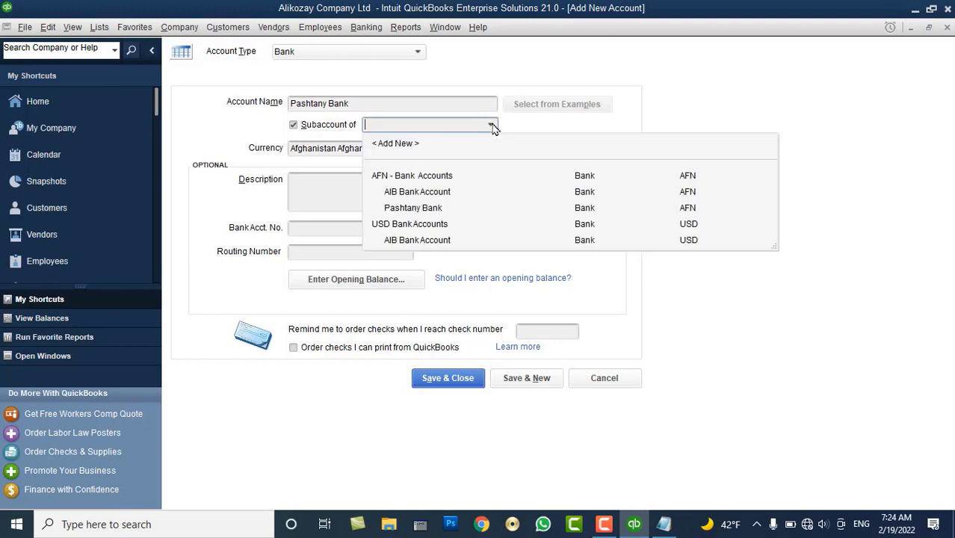
click(434, 224)
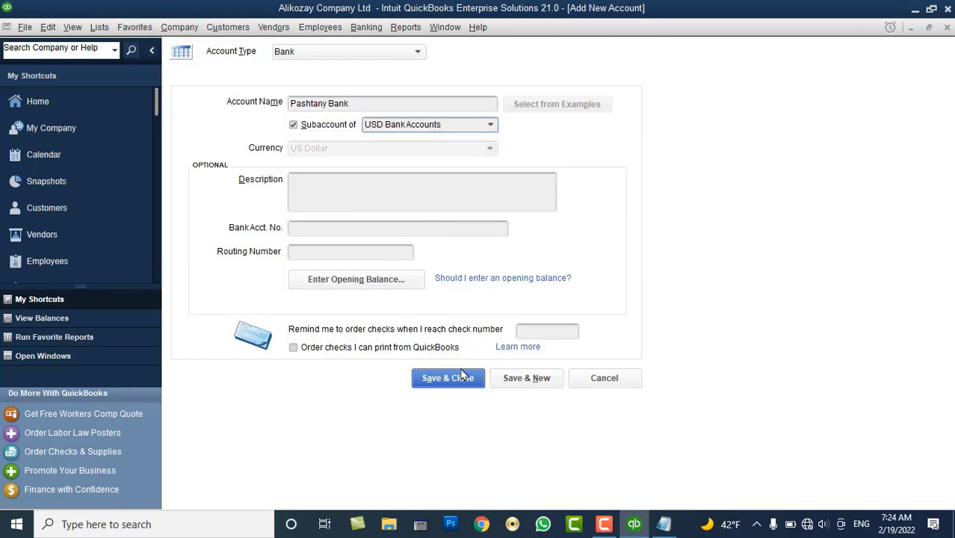
click(428, 379)
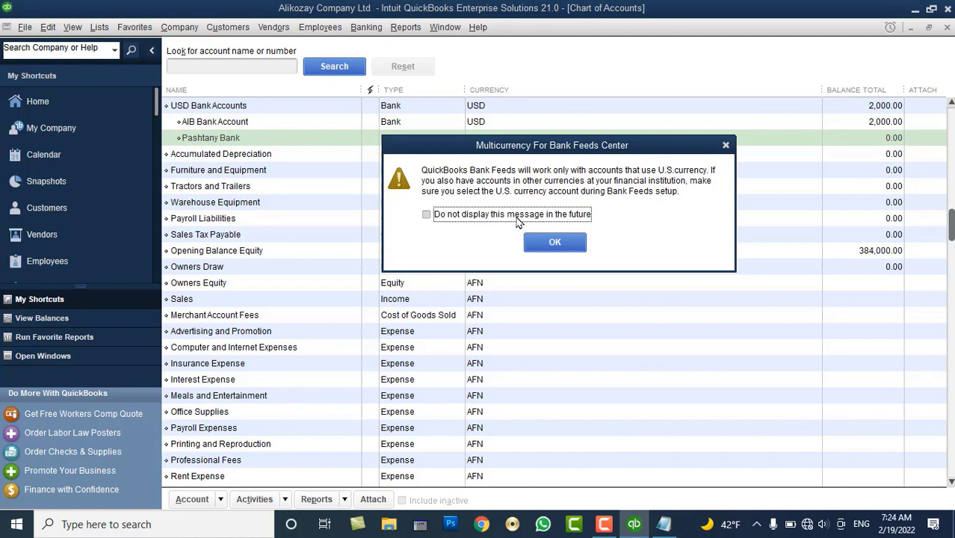
Turn off the multicurrency bank-feed warning and decline online bank feed setup
click(517, 217)
click(546, 249)
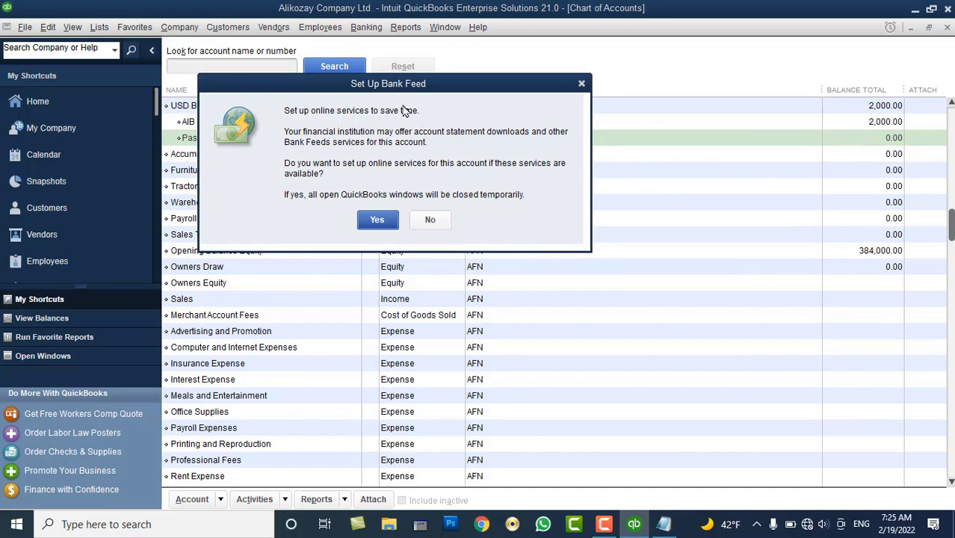
click(428, 220)
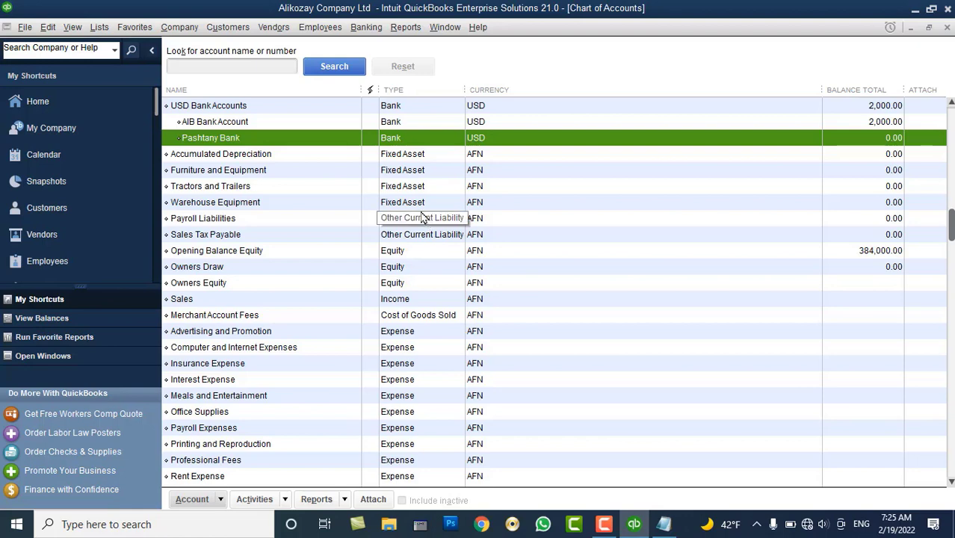
scroll(257, 137, up, 1)
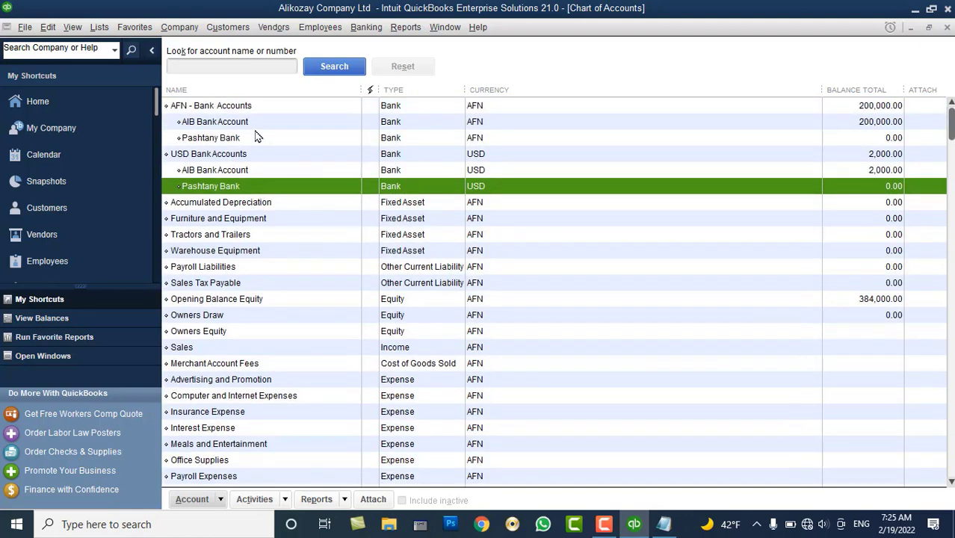
click(228, 107)
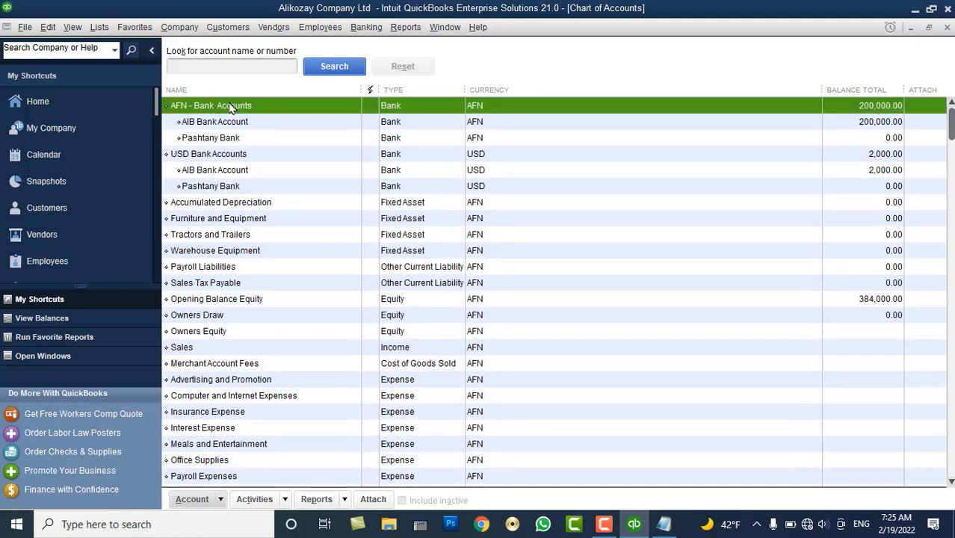
click(197, 156)
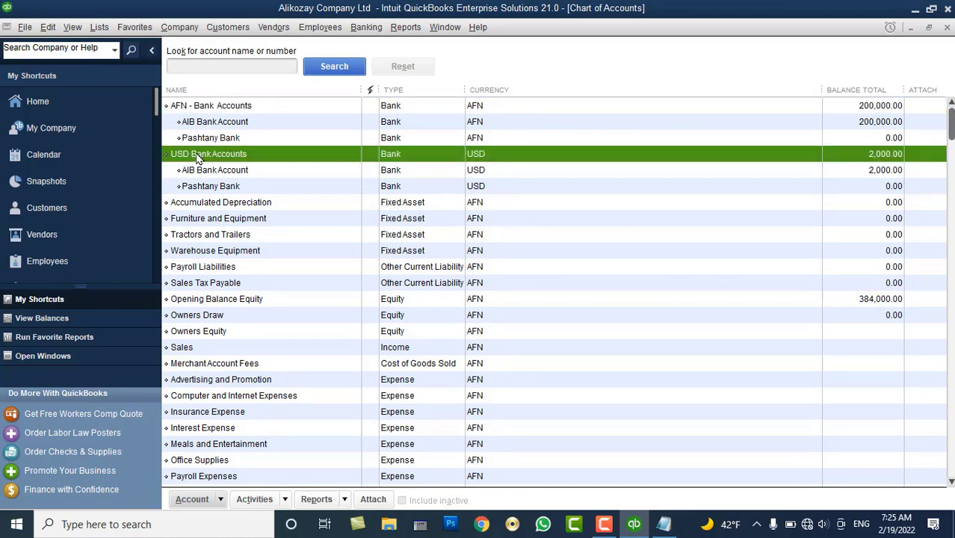
click(215, 124)
click(203, 138)
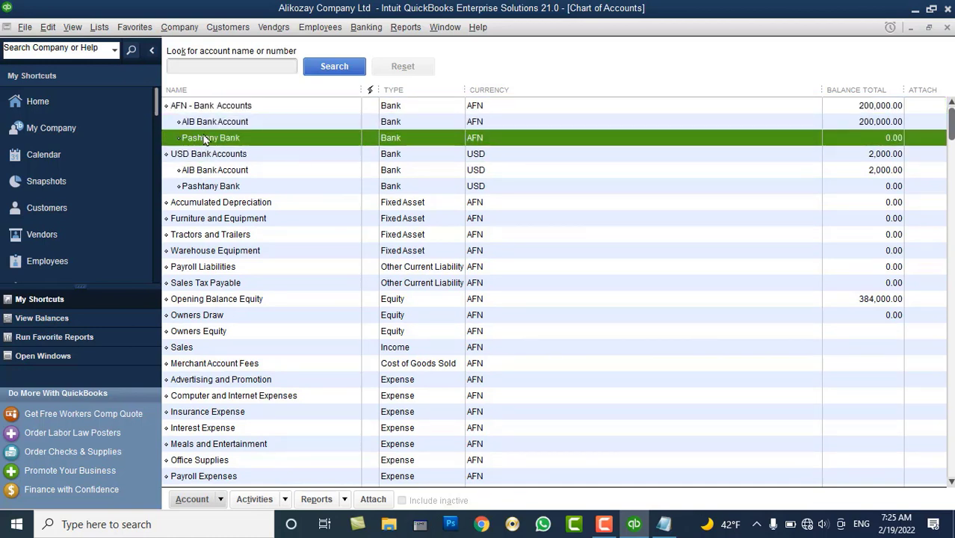
click(210, 124)
click(215, 107)
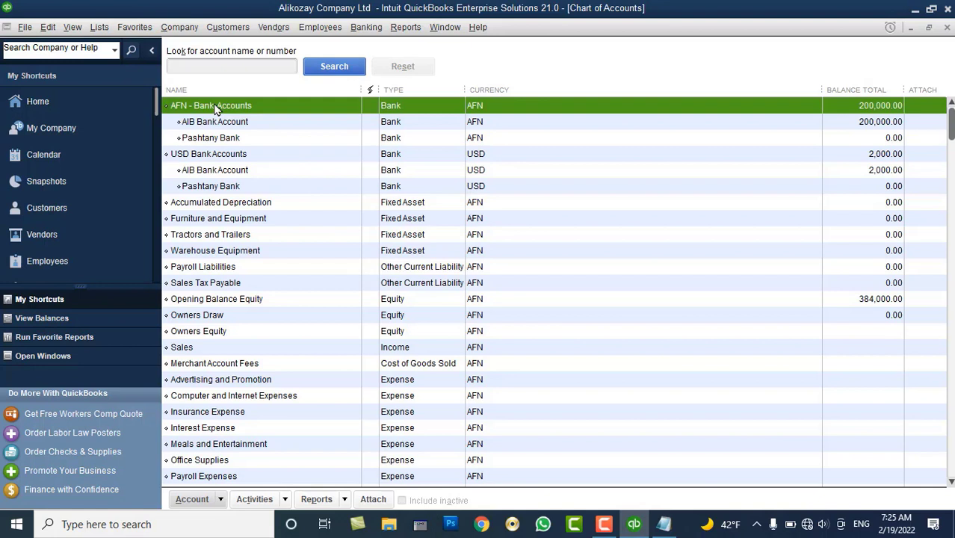
click(215, 187)
click(217, 170)
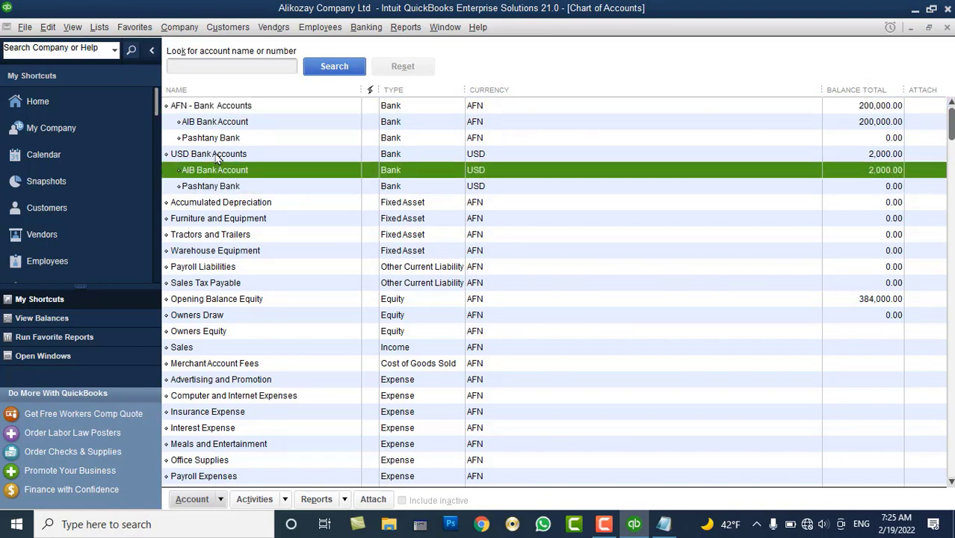
click(214, 155)
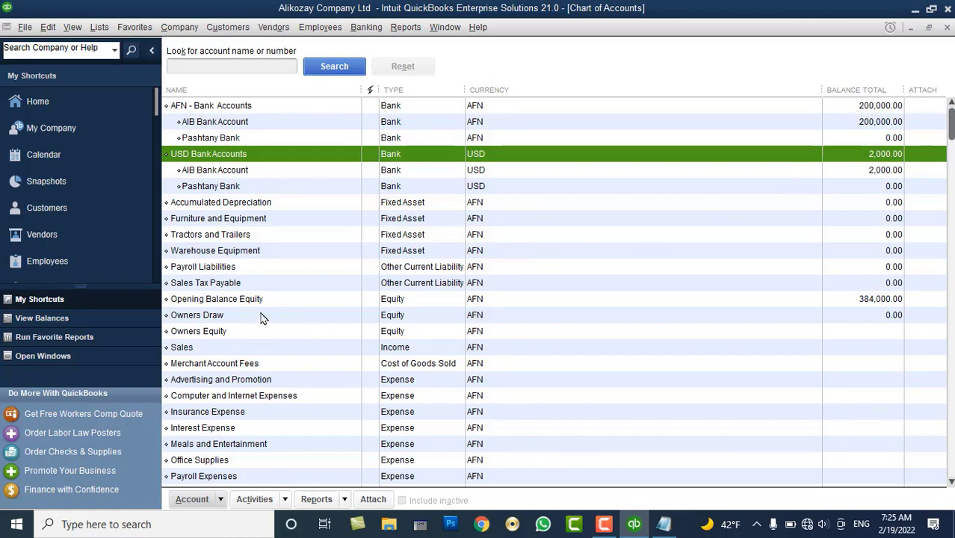
click(256, 301)
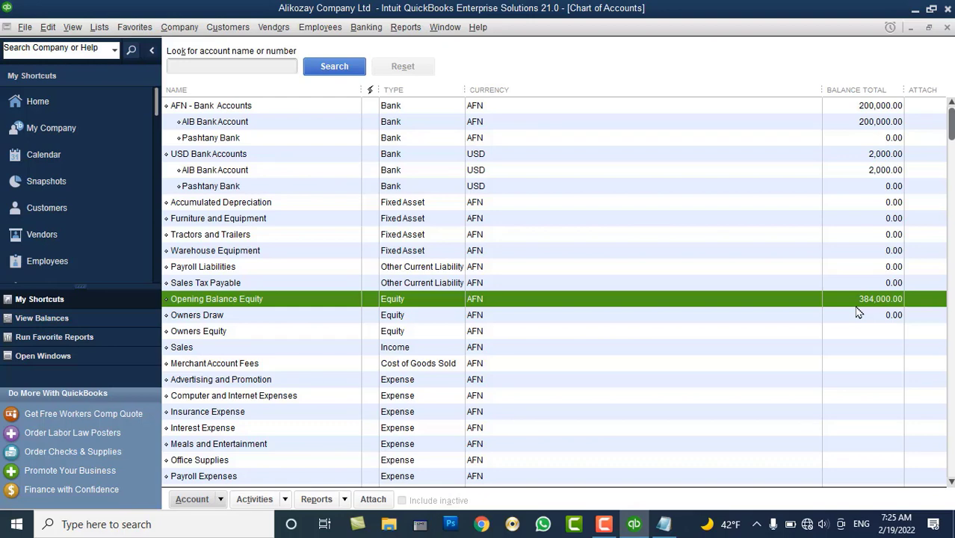
key(super+r)
text(calc)
key(Return)
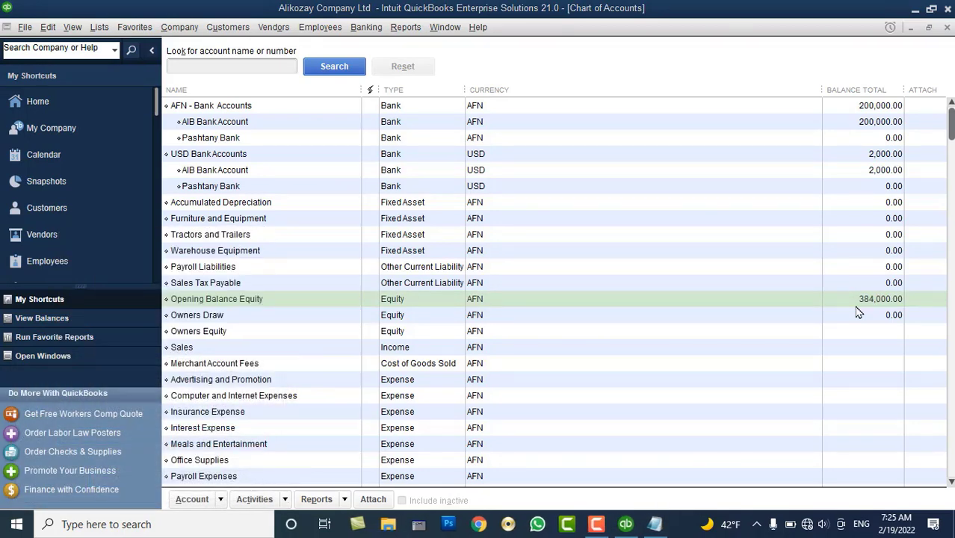
In Calculator, multiply 2,000 by 92 to get 184,000
click(709, 343)
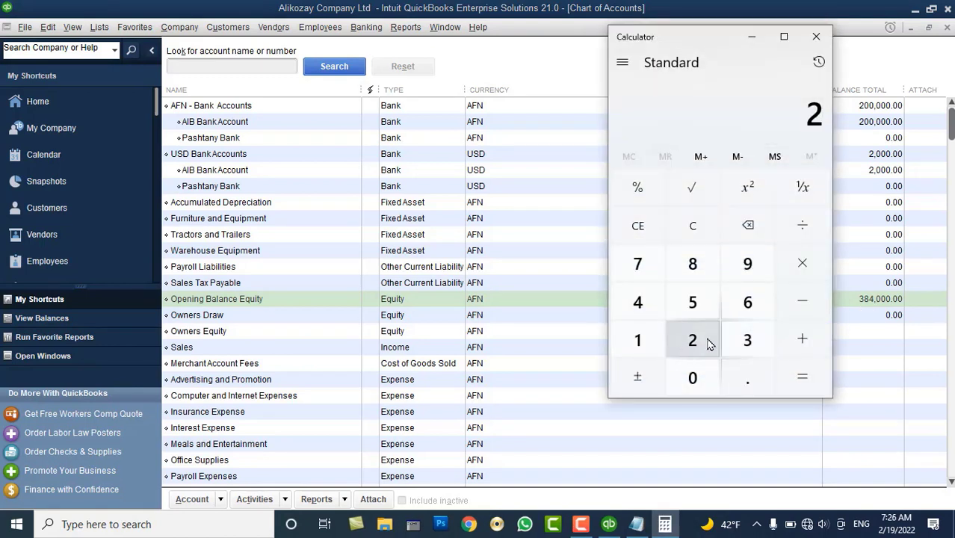
click(695, 377)
click(695, 378)
click(695, 378)
click(807, 264)
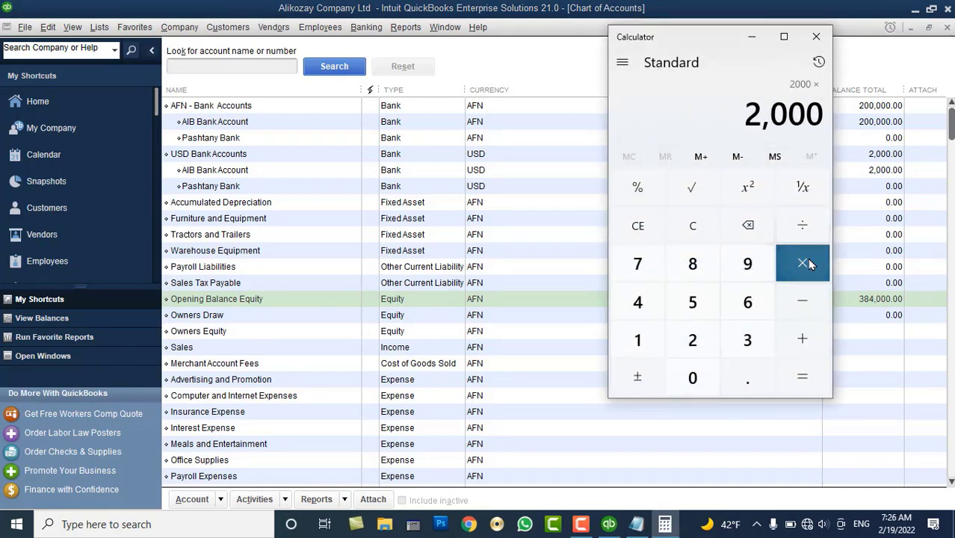
click(748, 263)
click(707, 342)
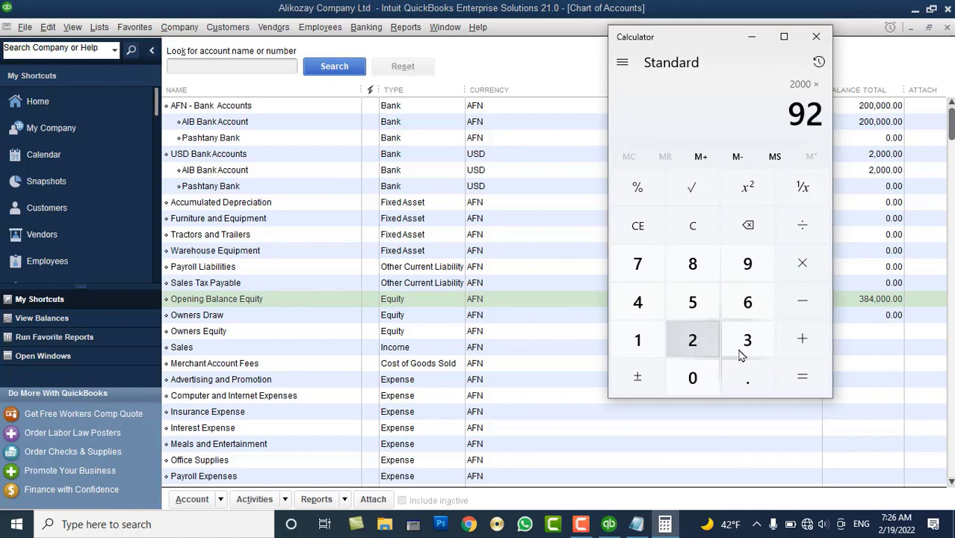
click(802, 375)
Add 200,000 to reach the 384,000 total, then close Calculator
click(803, 338)
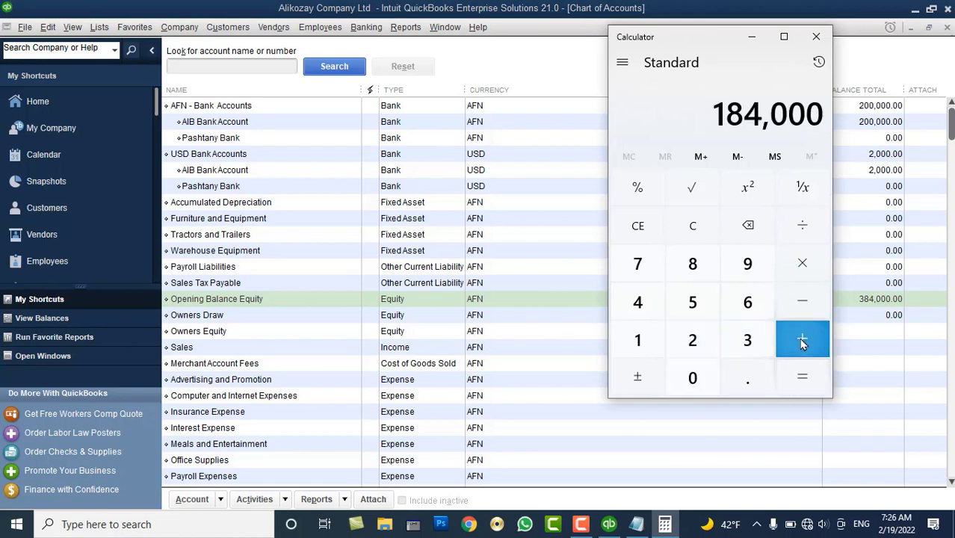
click(690, 338)
click(692, 377)
click(692, 378)
click(692, 377)
click(693, 377)
click(693, 377)
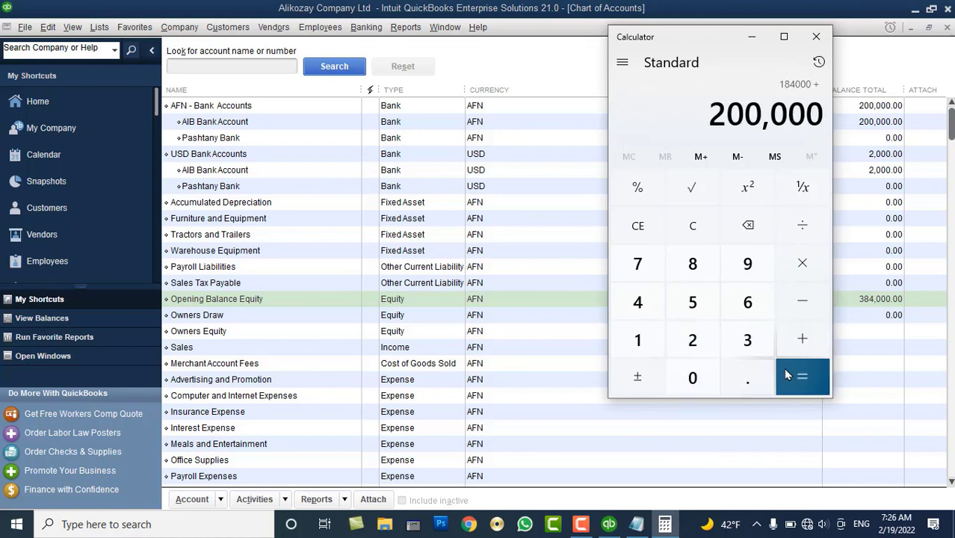
click(787, 374)
click(818, 43)
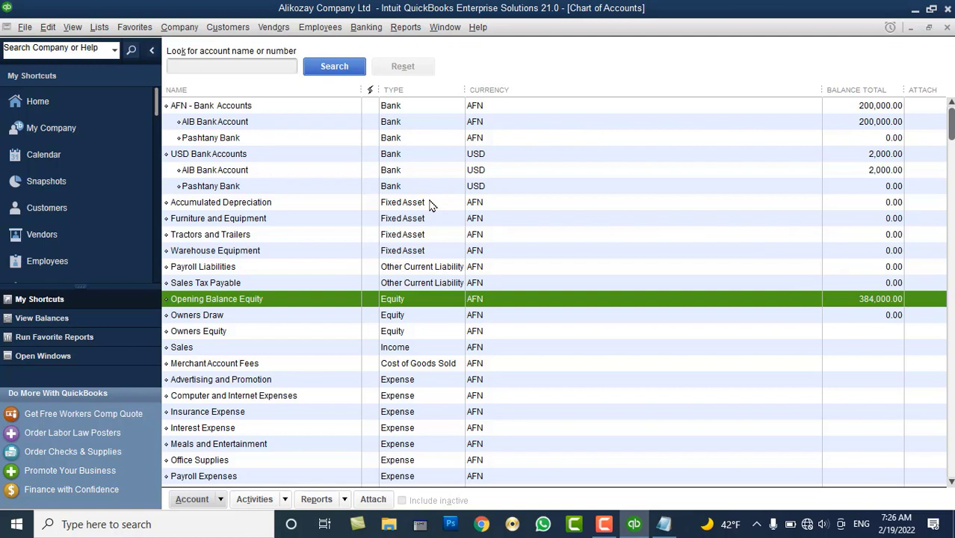
Select the USD Pashtany Bank row, then bring up the Furniture and Equipment account's context menu
click(450, 191)
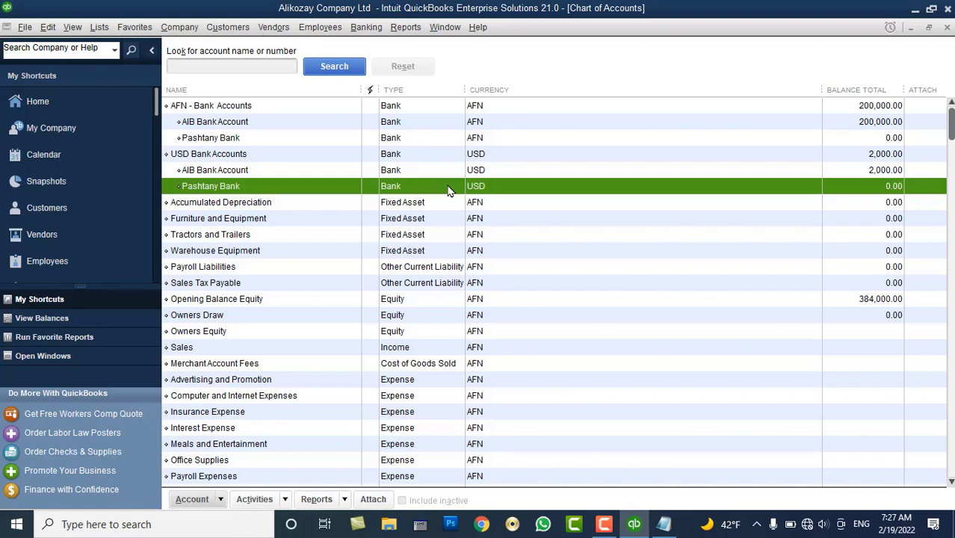
right_click(311, 218)
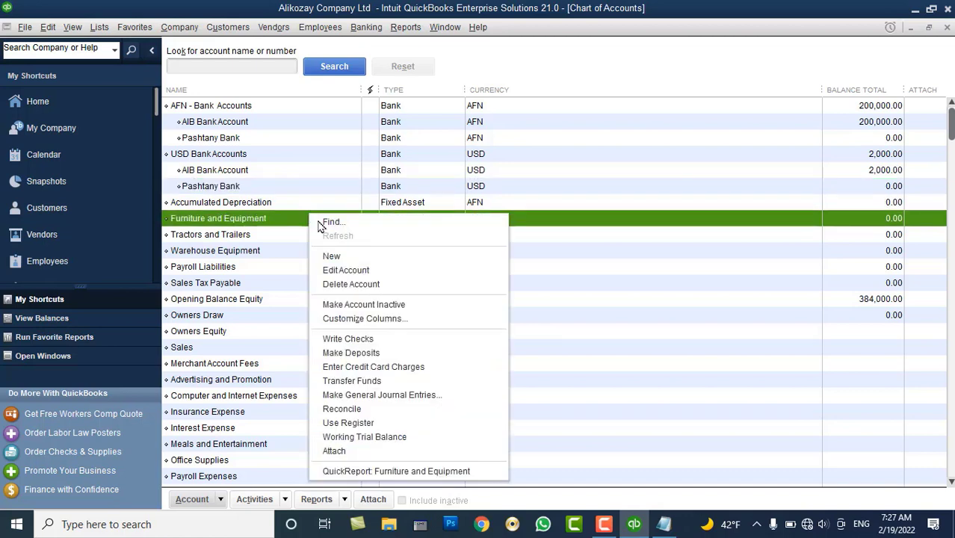
Start a new account of type Bank
click(333, 254)
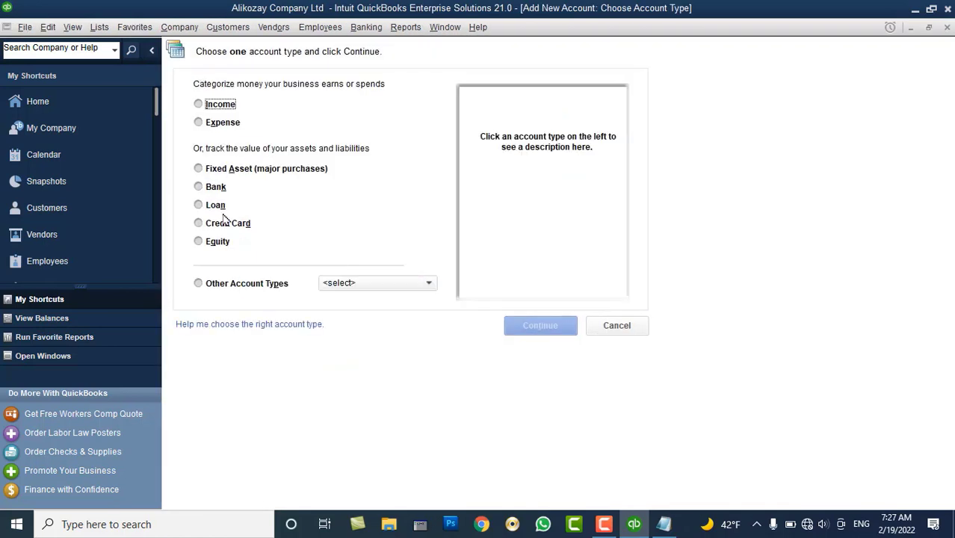
click(217, 189)
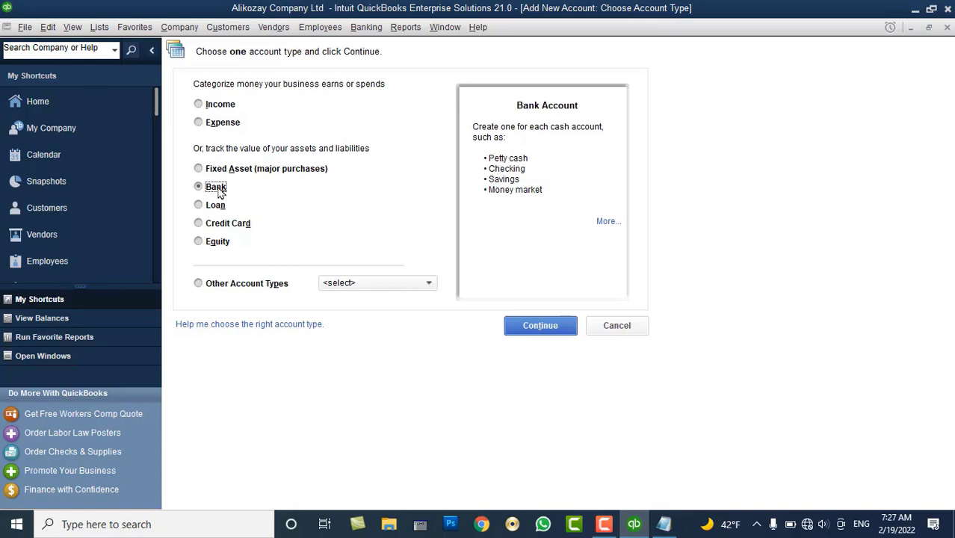
click(535, 326)
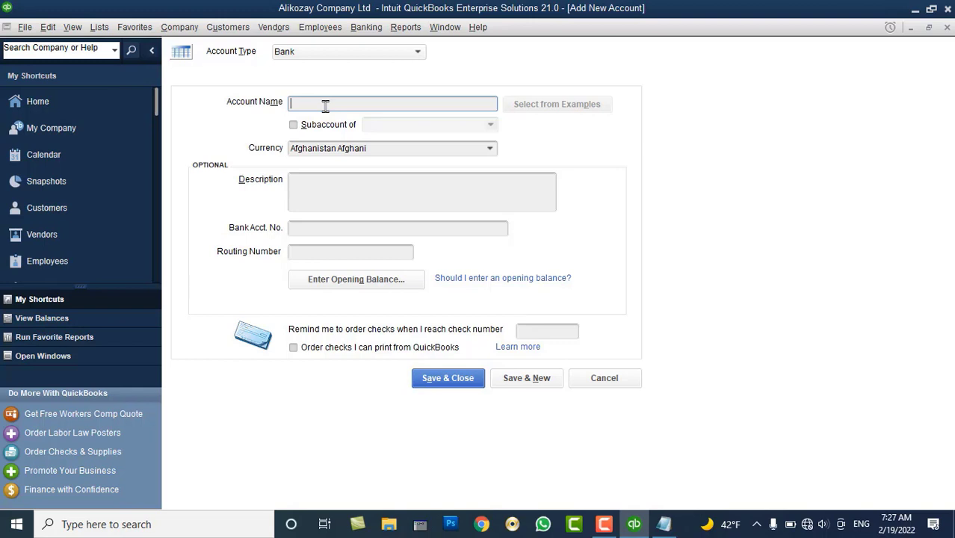
Save the account as Petty Cash - AFN and enter the cash holder's account name in the next form
text(Petty Cash)
text(- AFN)
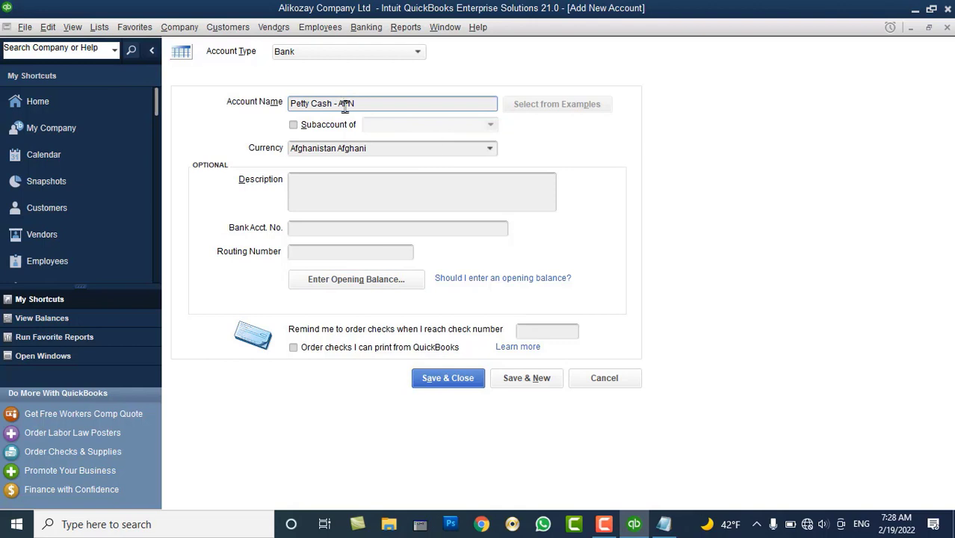
click(341, 105)
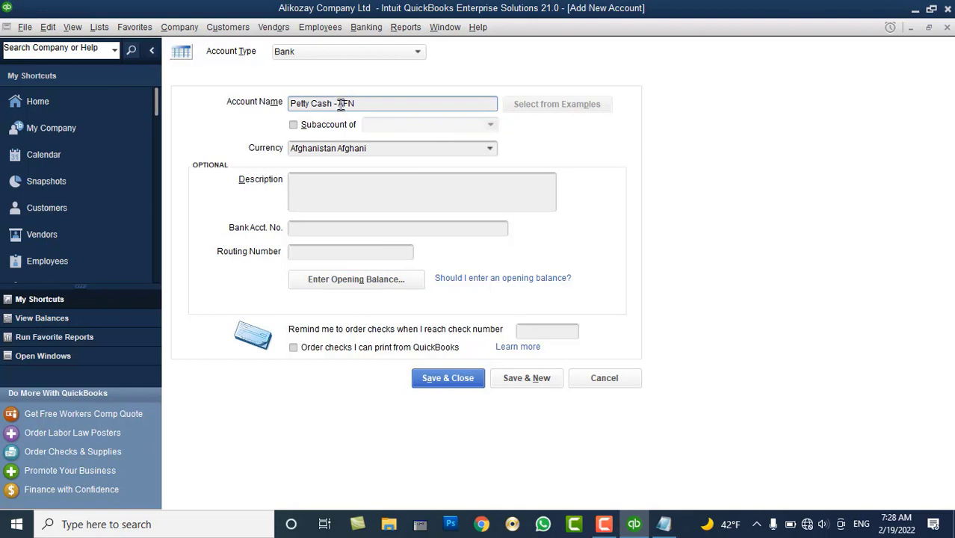
click(519, 386)
text(Cash Account - Farhad)
Insert 'AFN -' before the holder's name, copy the full name, and save the Afghani cash account
key(Left)
key(Left)
key(Left)
text(AFN -)
drag(438, 102, 204, 122)
key(ctrl+c)
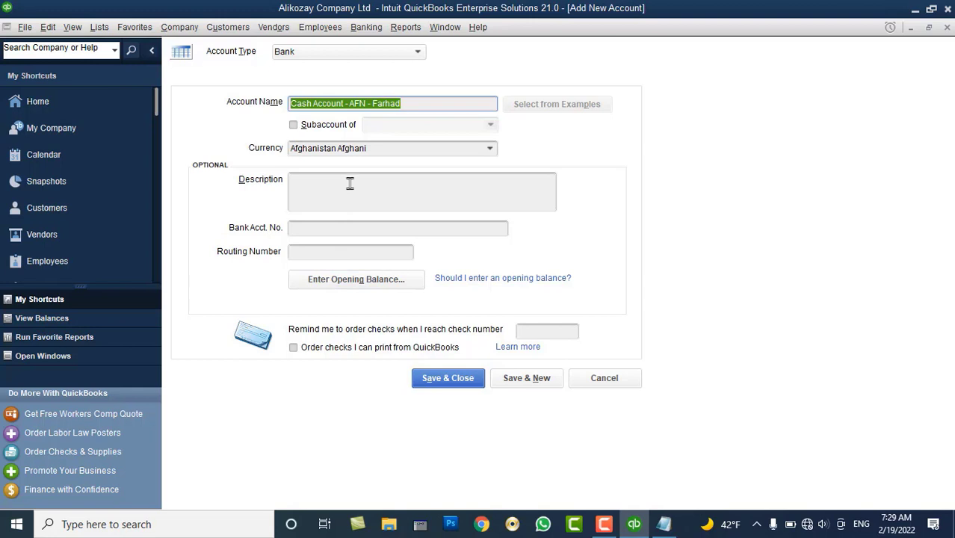
click(514, 380)
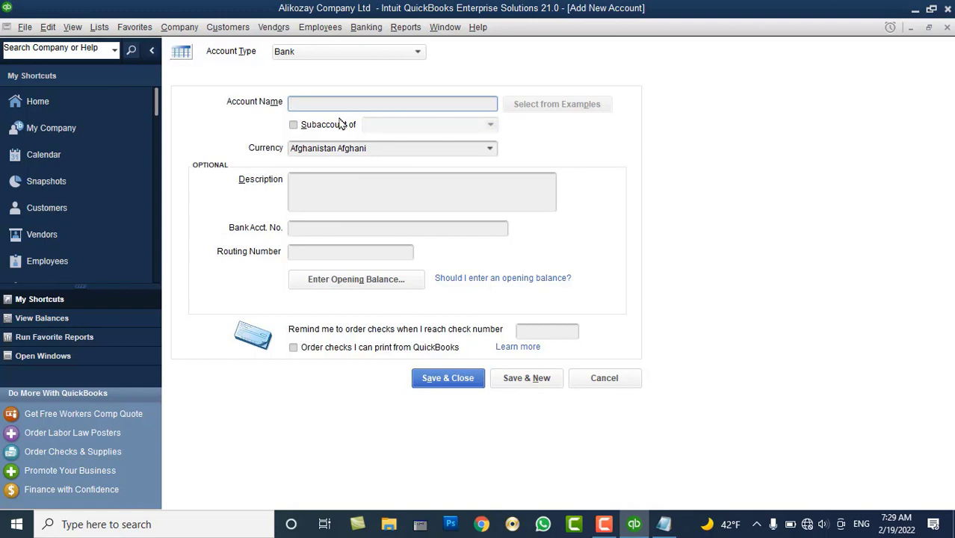
Paste the name, change AFN to USD, set currency to US Dollar, and save
key(ctrl+v)
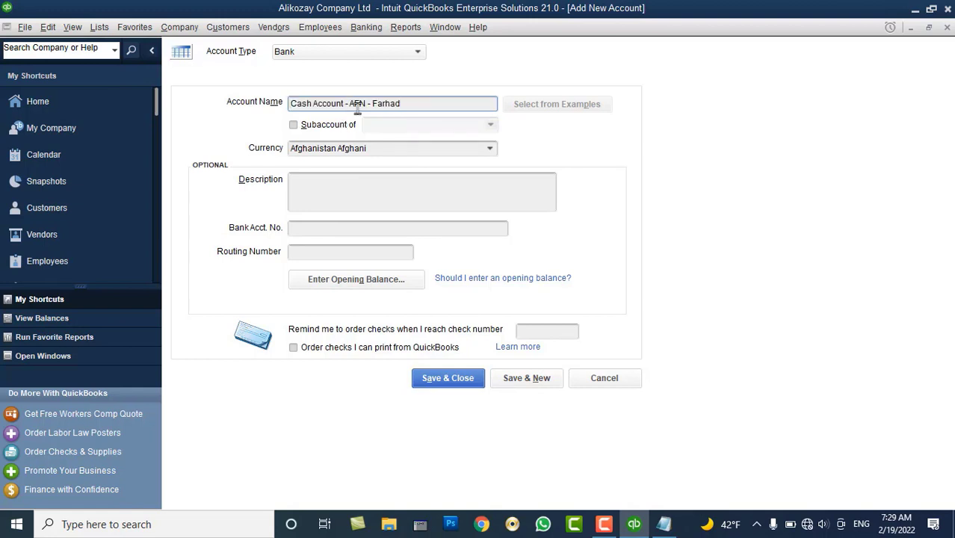
double_click(359, 103)
text(USD)
click(491, 151)
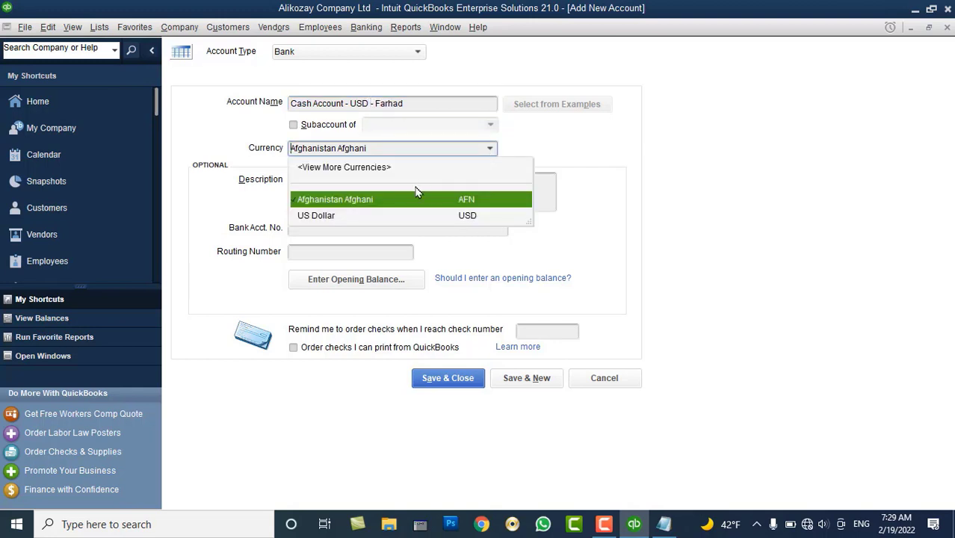
click(377, 216)
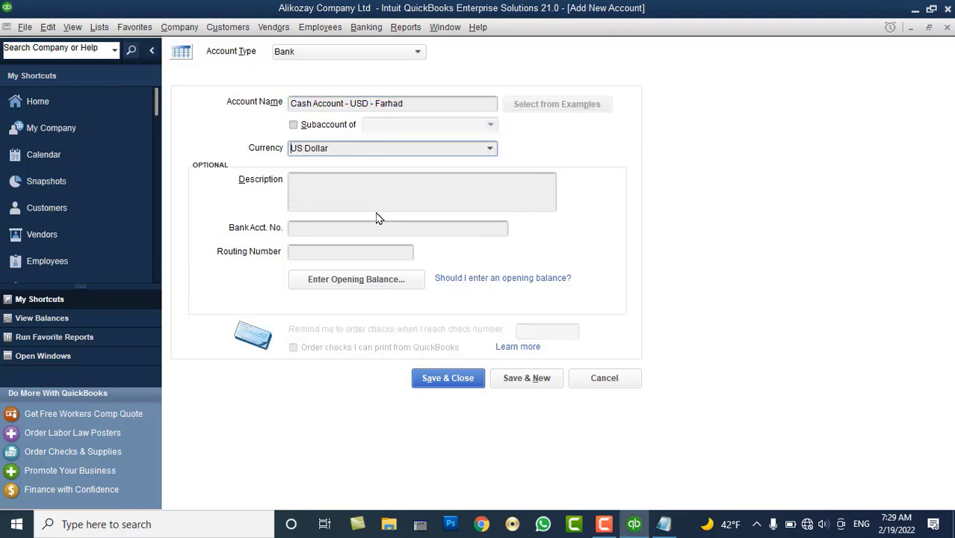
click(442, 377)
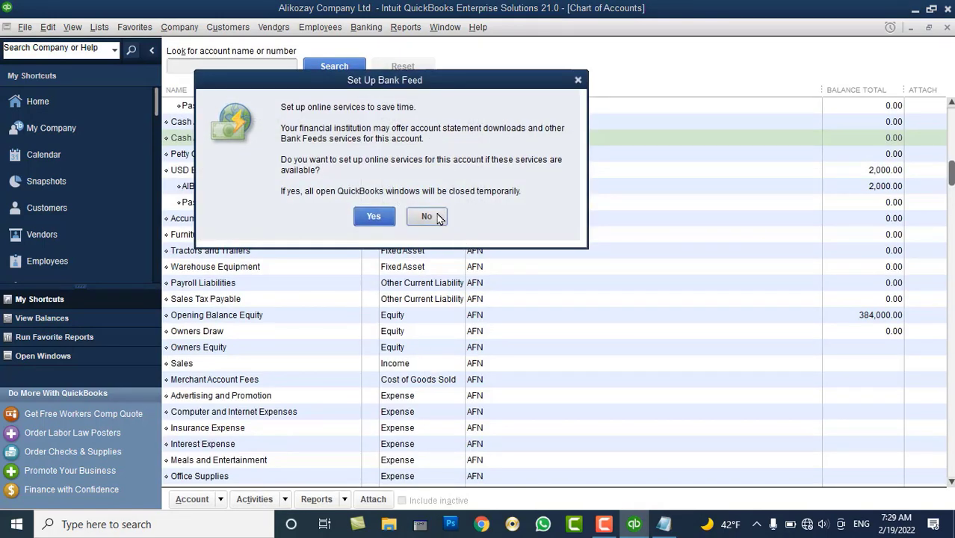
Decline online bank feed setup and select the Petty Cash - AFN account
click(426, 216)
scroll(239, 213, up, 1)
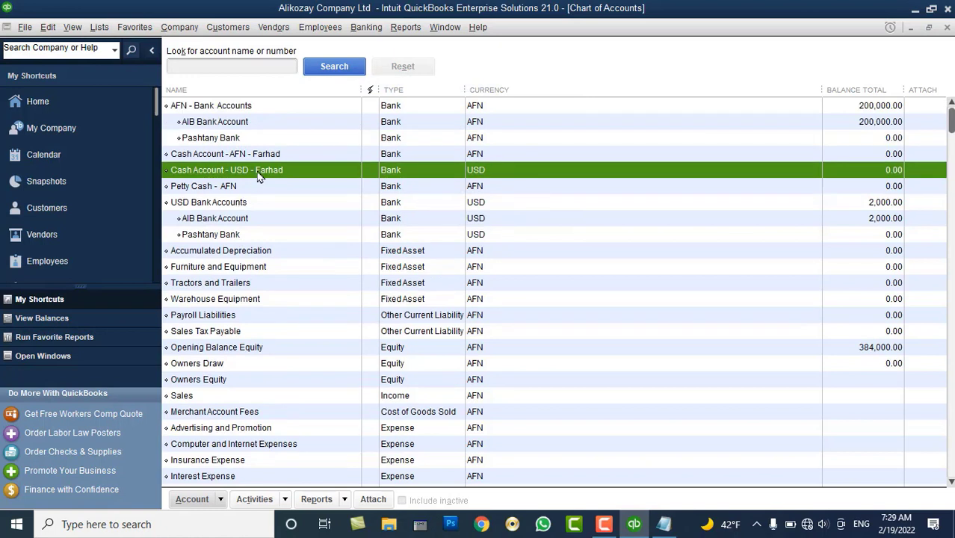
click(238, 188)
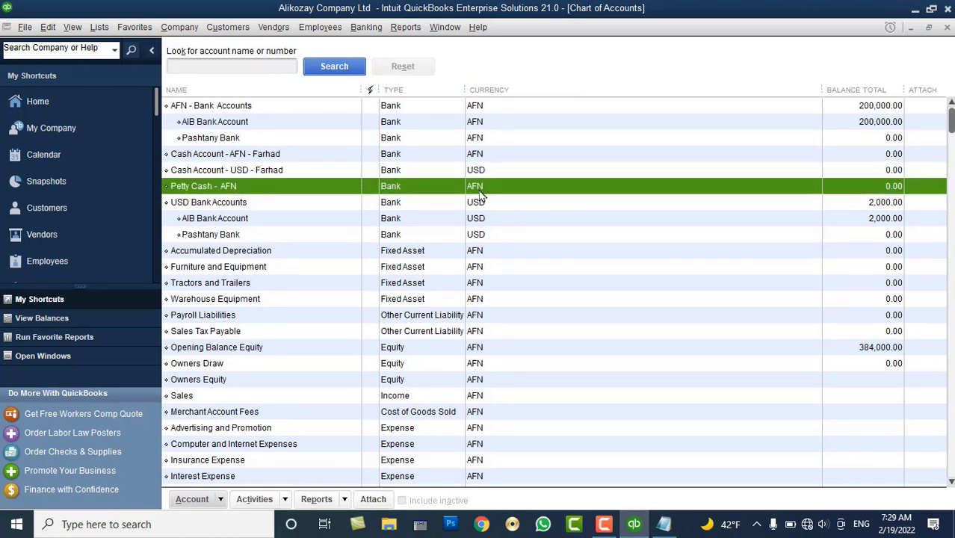
Compare the new AFN and USD cash account rows in the Chart of Accounts
click(238, 171)
click(240, 155)
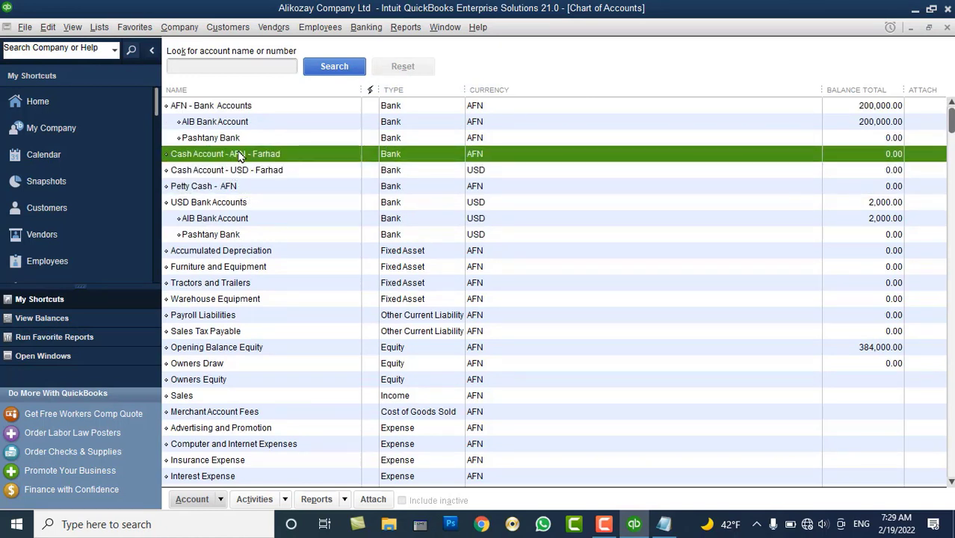
click(229, 177)
click(238, 159)
click(243, 174)
click(256, 157)
click(253, 173)
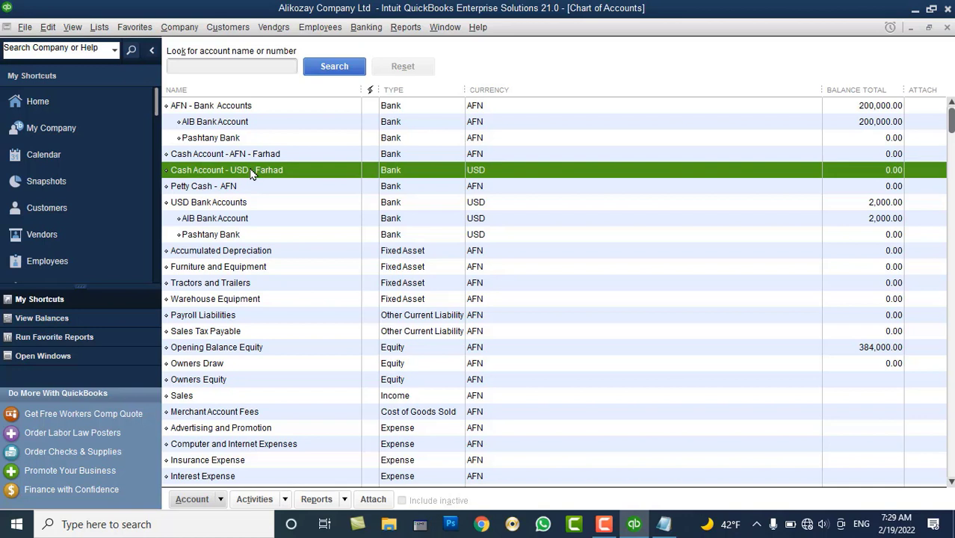
click(245, 156)
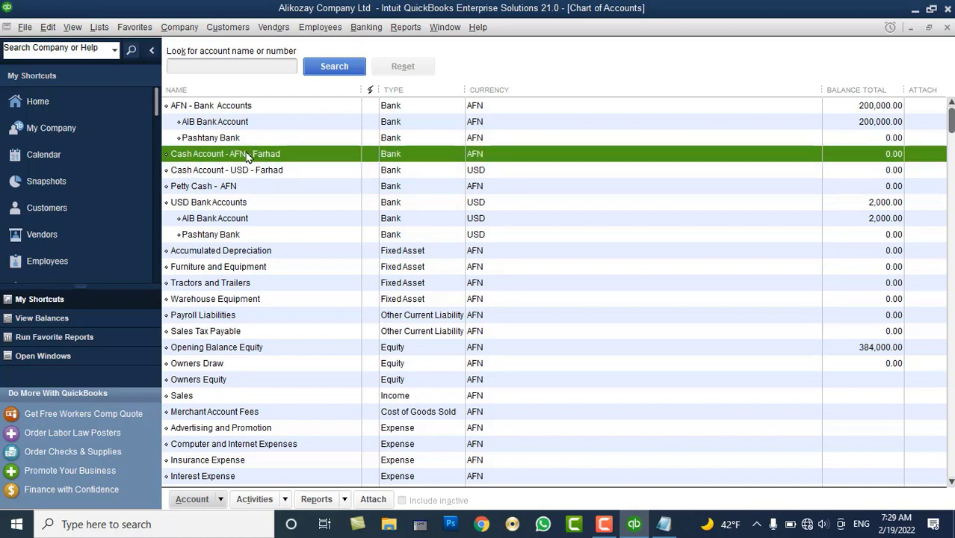
click(226, 174)
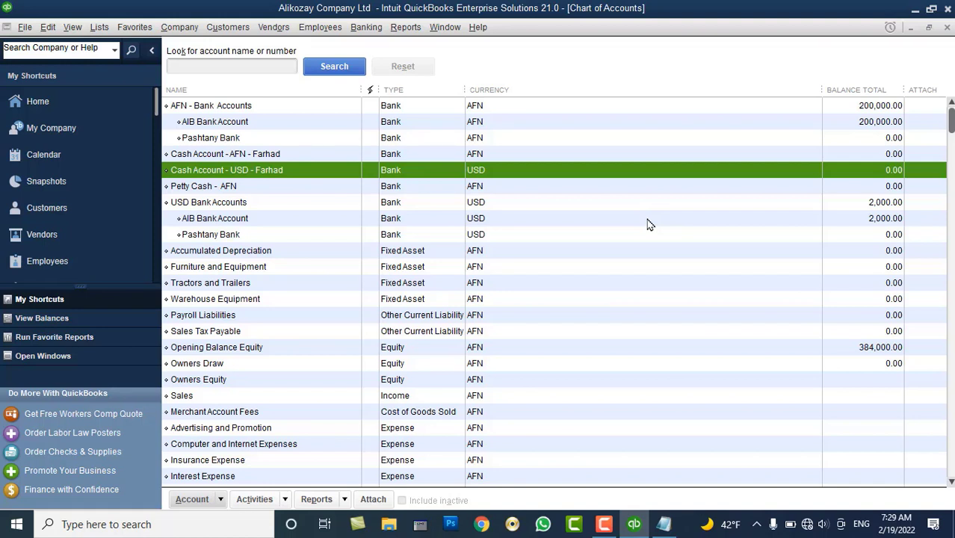
Start a new account of type Fixed Asset from the account list's context menu
right_click(582, 218)
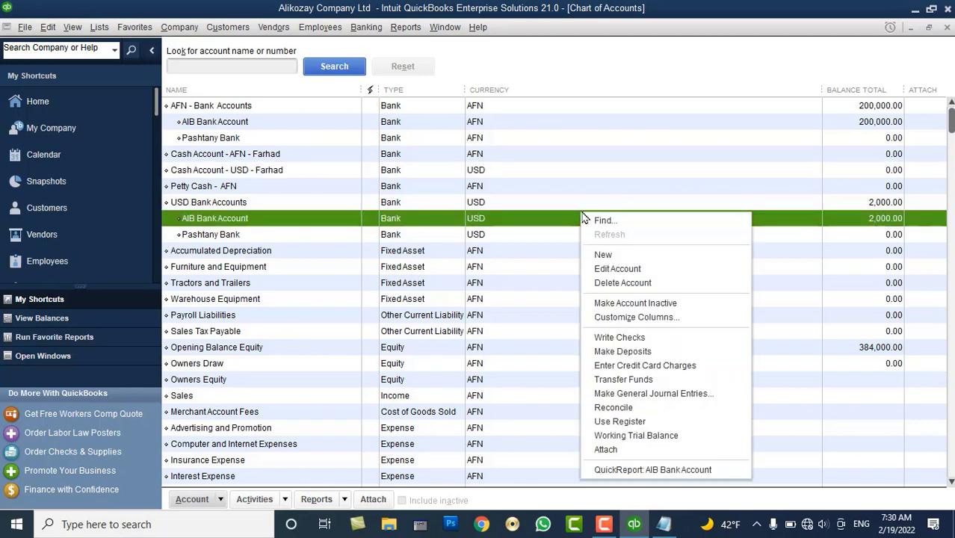
click(612, 255)
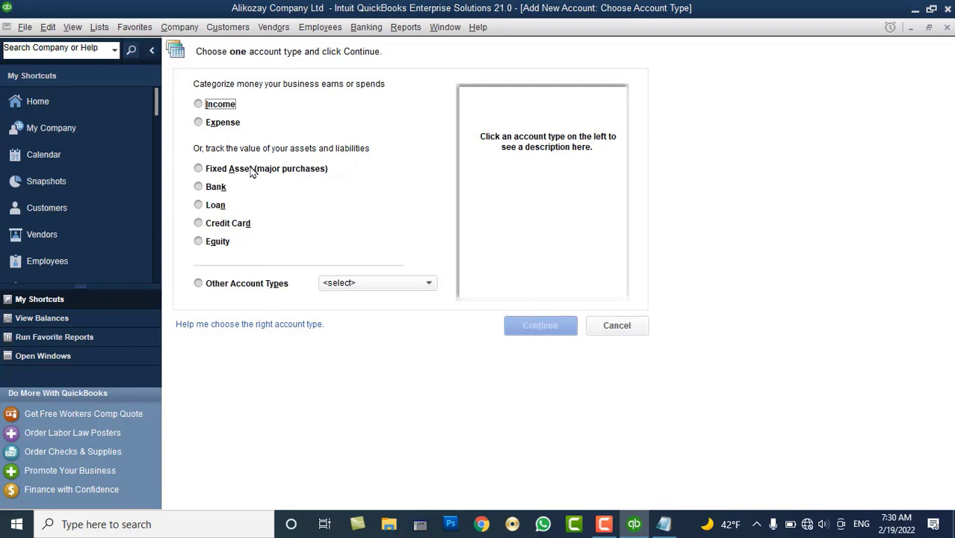
click(253, 170)
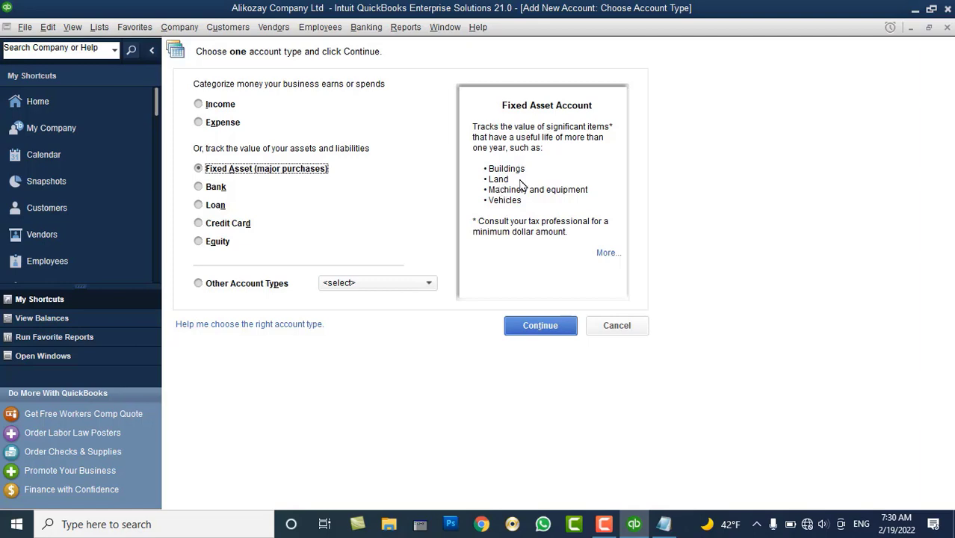
click(541, 324)
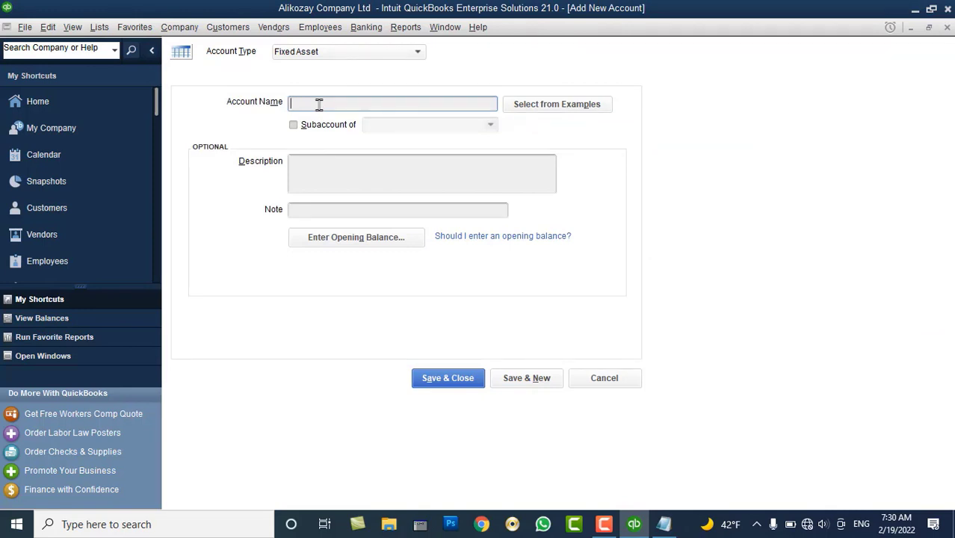
Enter Corolla 2018 as the account name, correcting typos along the way
text(Company FE)
key(BackSpace)
key(BackSpace)
key(BackSpace)
key(BackSpace)
key(BackSpace)
key(BackSpace)
key(BackSpace)
key(BackSpace)
key(BackSpace)
key(BackSpace)
text(Coro)
key(BackSpace)
text(rol)
key(BackSpace)
key(BackSpace)
text(olla 2018)
Enter a 150000 opening balance for Corolla 2018 dated February 1, 2022
click(340, 238)
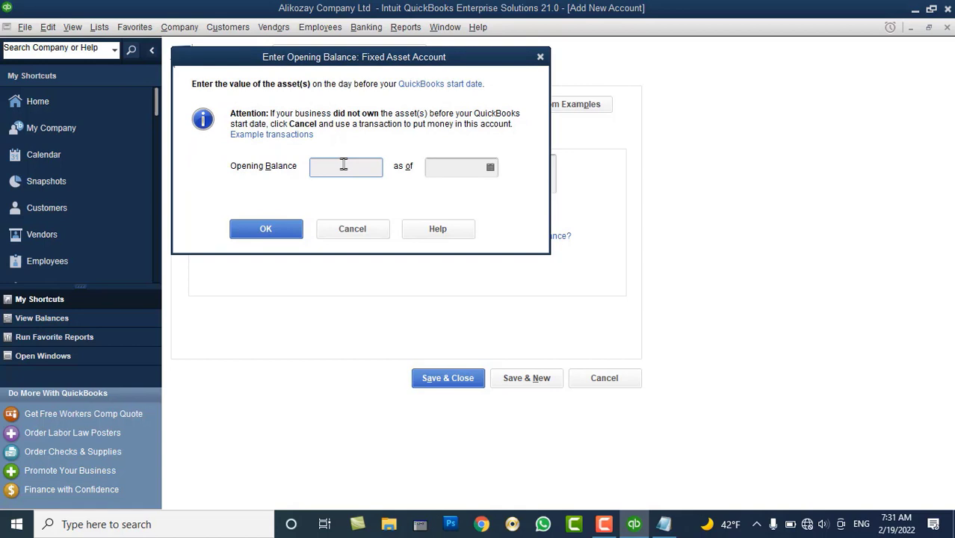
text(150000)
key(Tab)
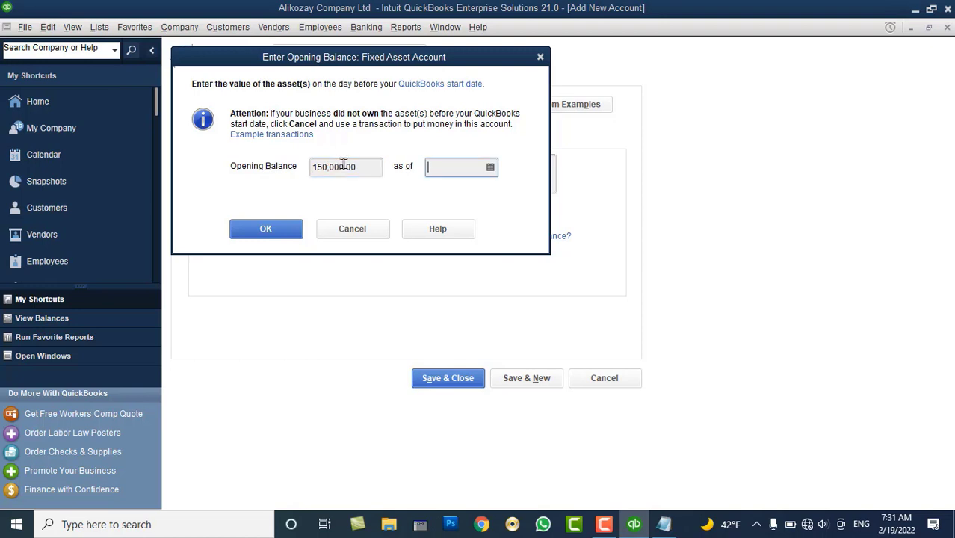
click(490, 168)
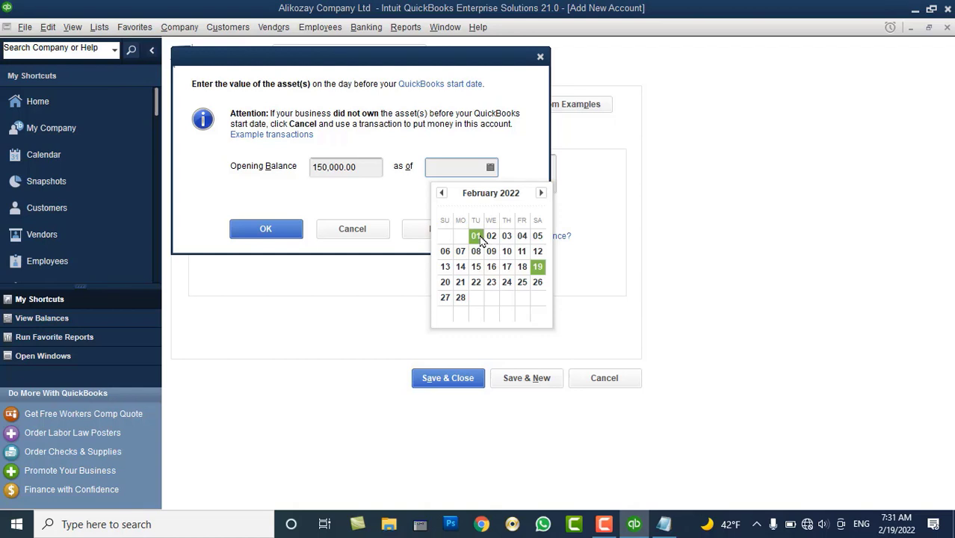
click(476, 236)
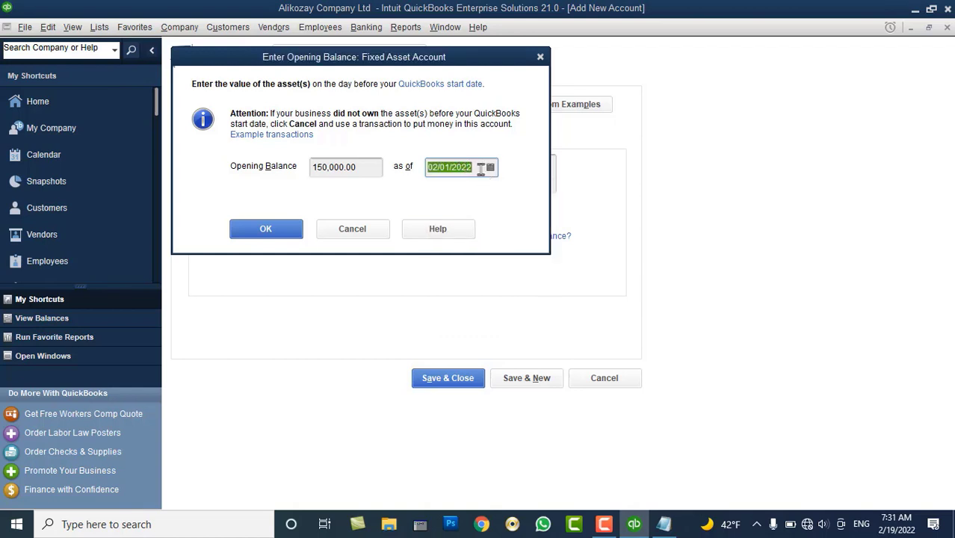
Keep the 02/01/2022 balance date, confirm the opening balance, and save Corolla 2018
click(481, 168)
click(489, 168)
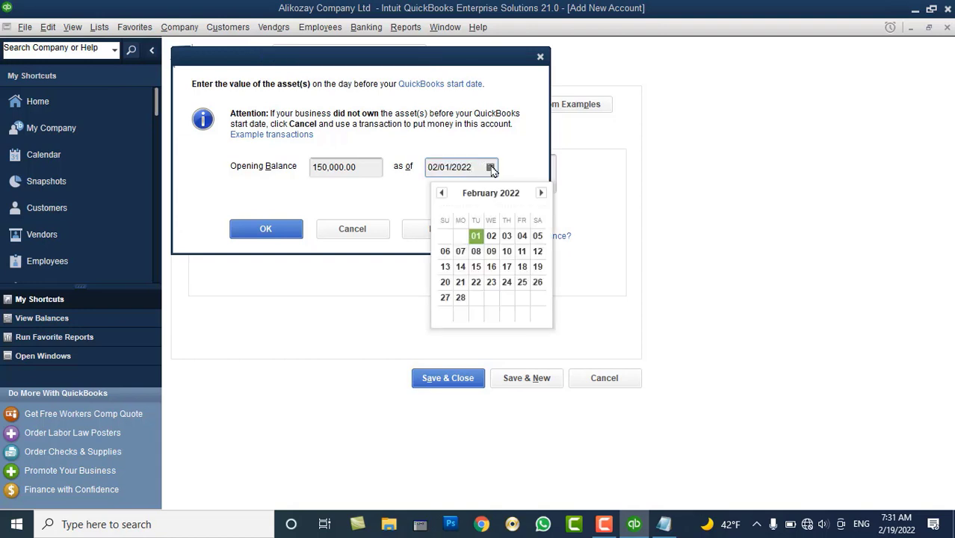
click(474, 236)
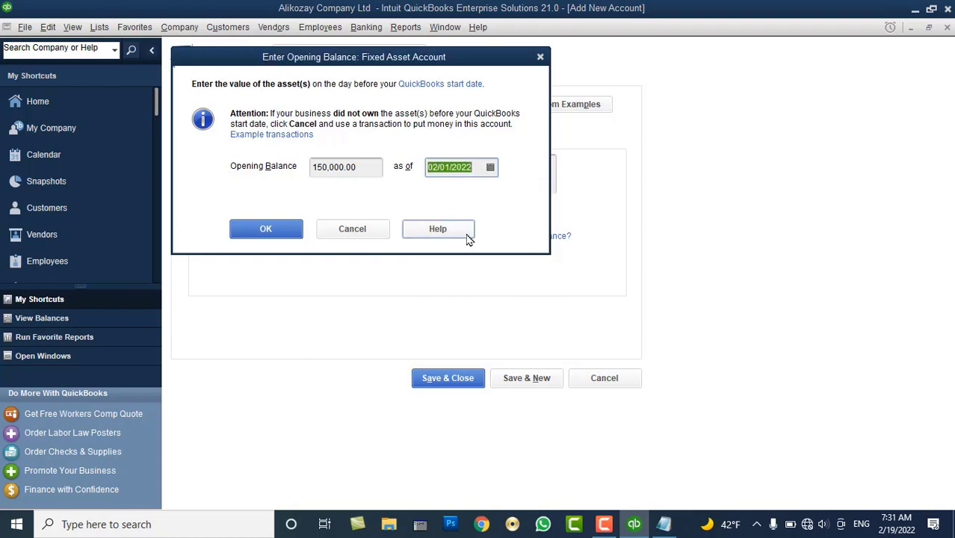
click(269, 231)
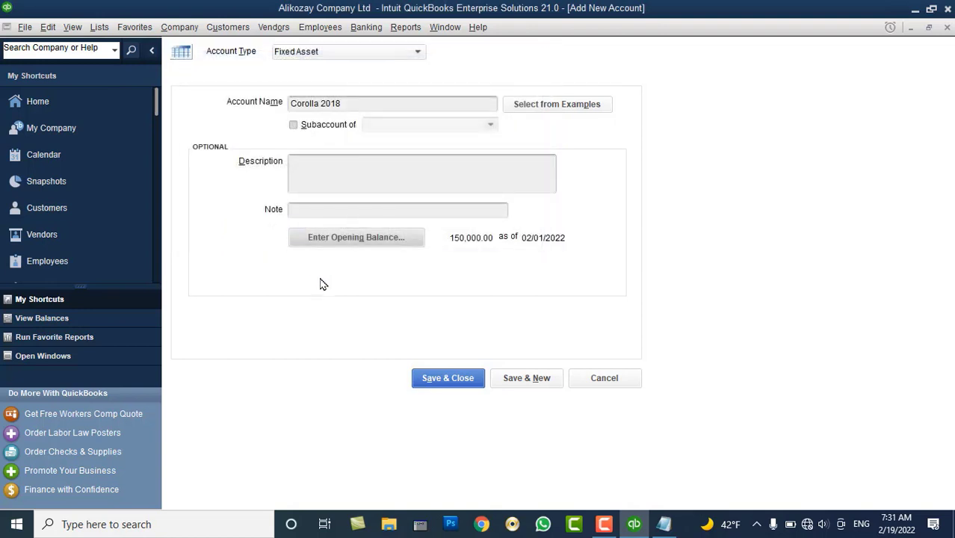
click(447, 378)
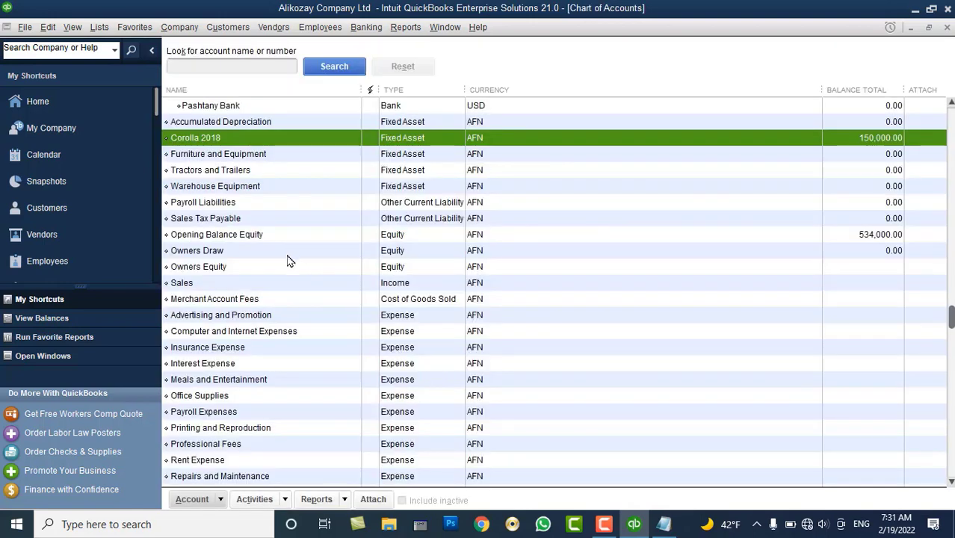
Check the Opening Balance Equity total and start another new account
scroll(288, 259, up, 3)
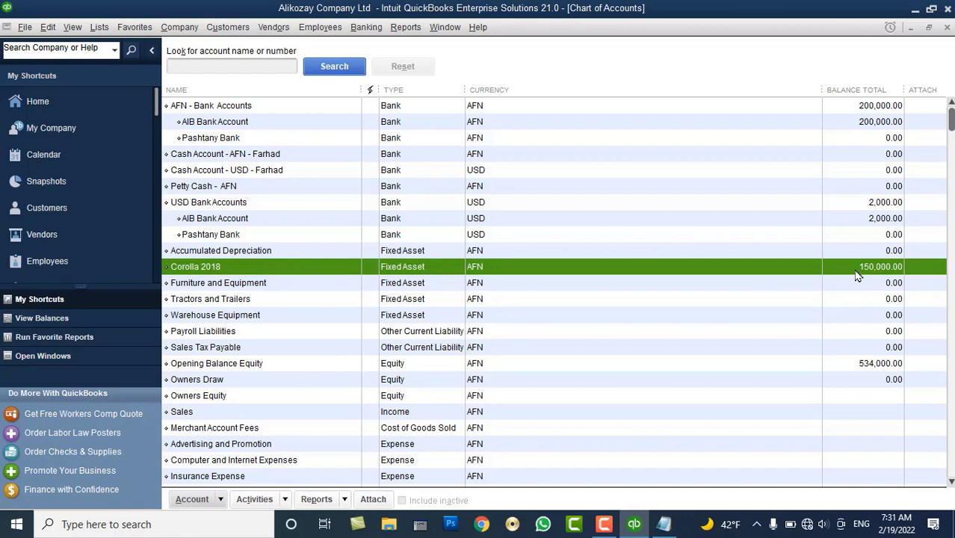
click(857, 369)
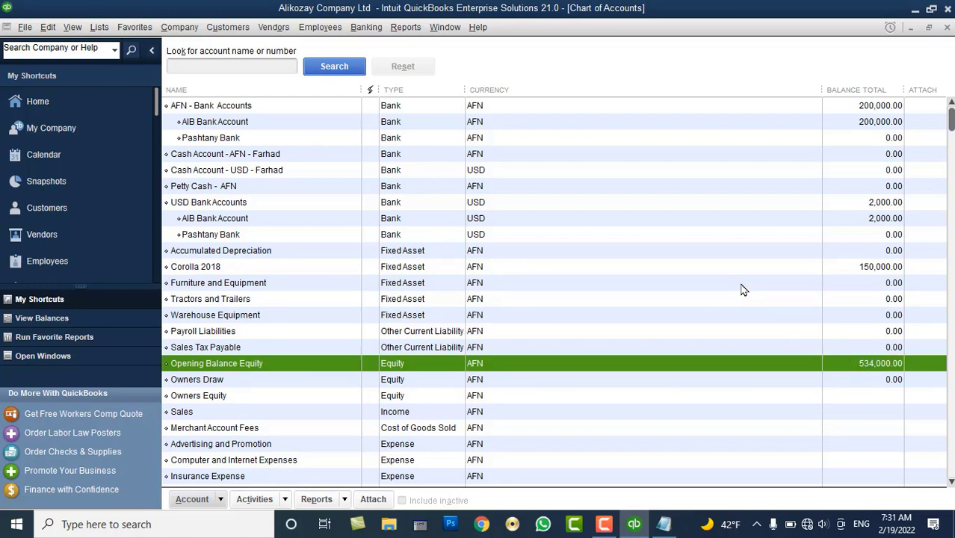
right_click(583, 217)
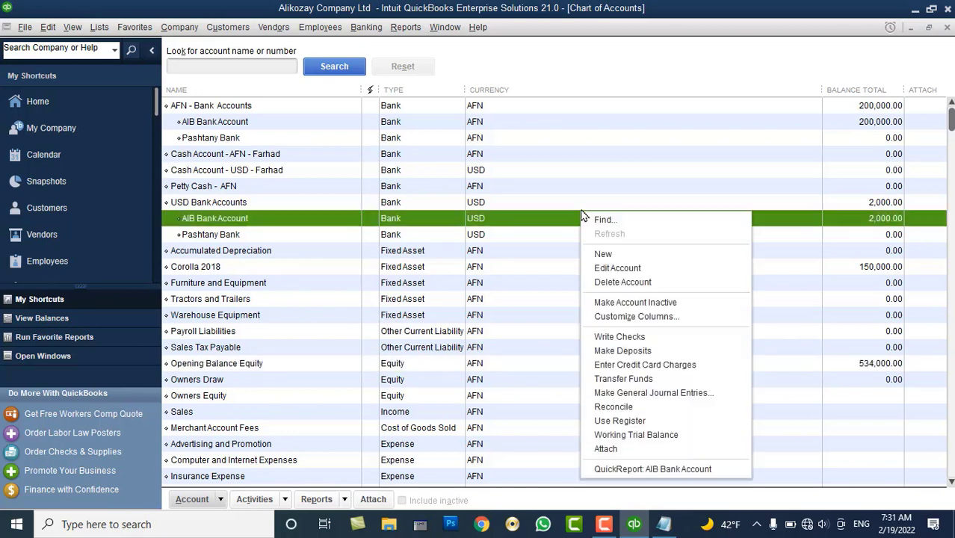
click(607, 255)
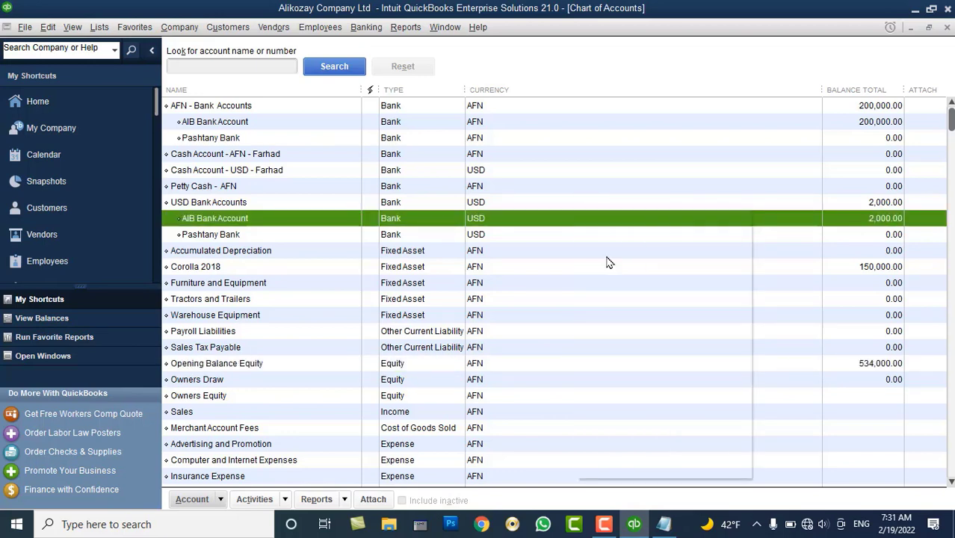
Create and save a Fixed Asset account named LandCruzer 2020 without an opening balance
click(256, 171)
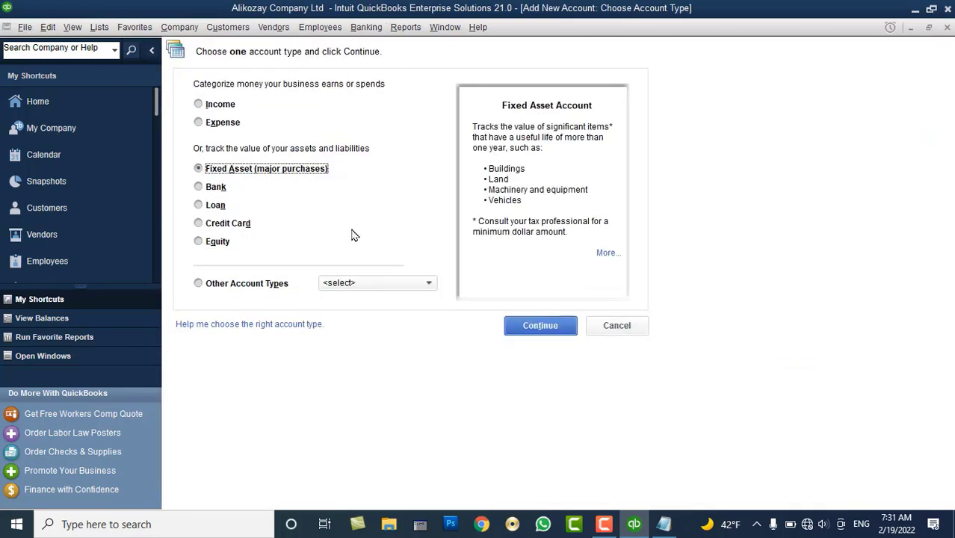
click(529, 327)
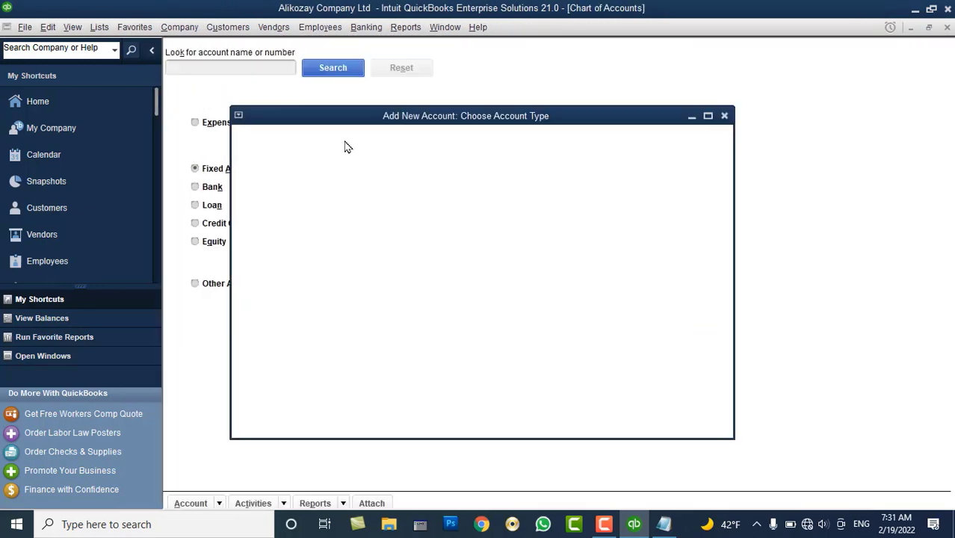
text(Lan)
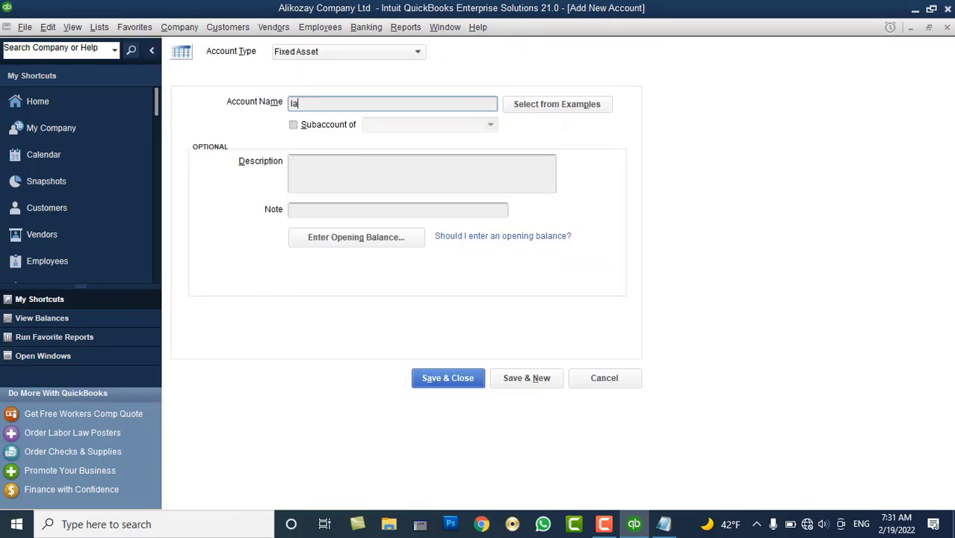
text(dCruzer 2020)
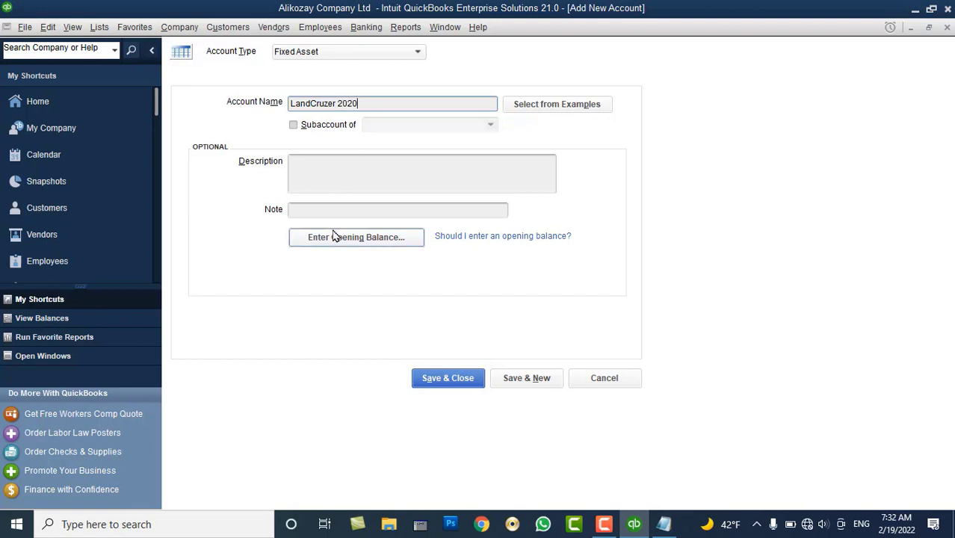
click(434, 378)
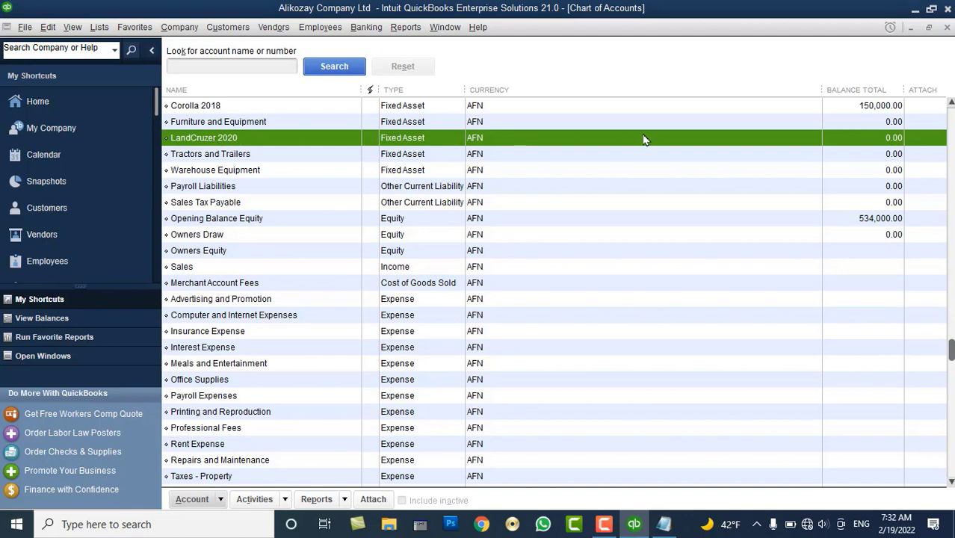
Start a new general journal entry via Company, suppress the numbering message, and list line 1's accounts
click(179, 27)
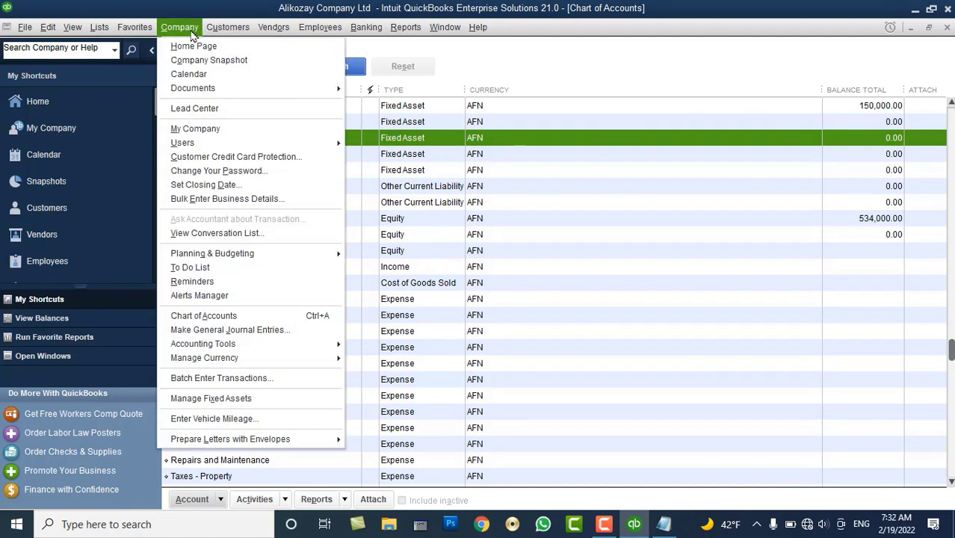
click(263, 331)
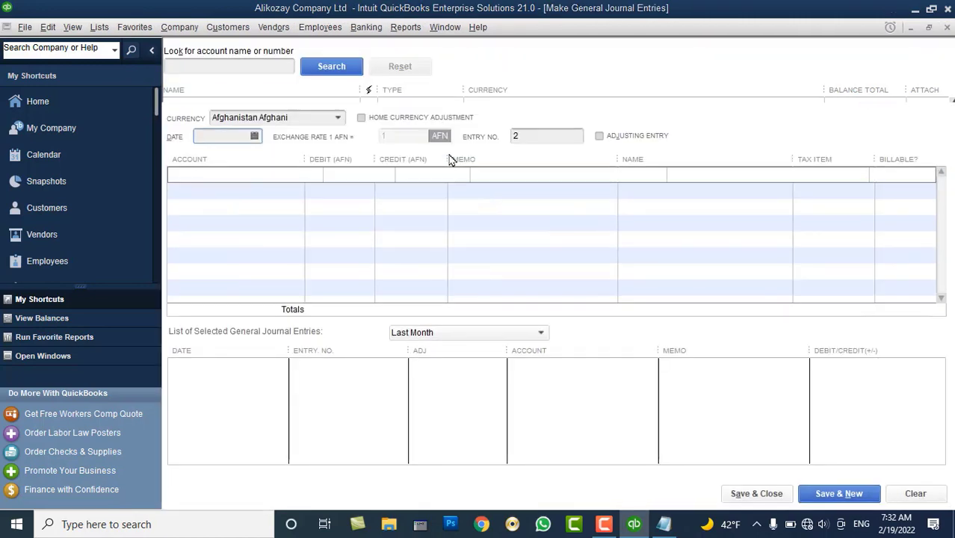
click(462, 220)
click(539, 253)
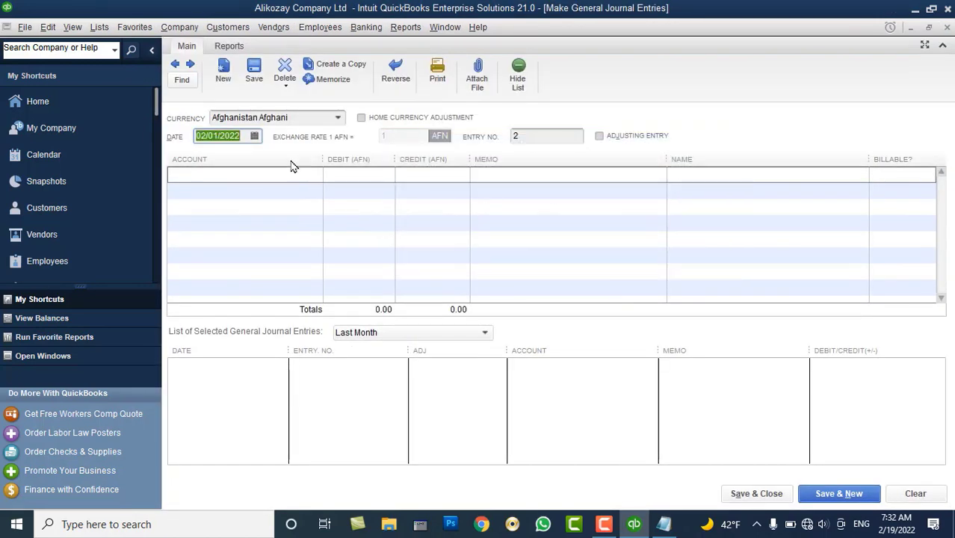
click(290, 173)
click(314, 174)
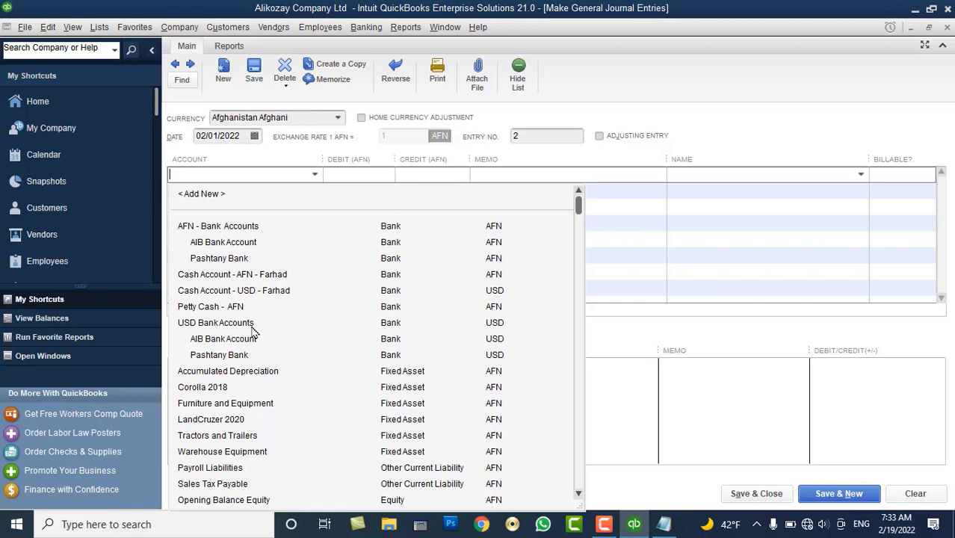
Debit LandCruzer 2020 by 200,000 on the first journal line
click(224, 422)
click(355, 190)
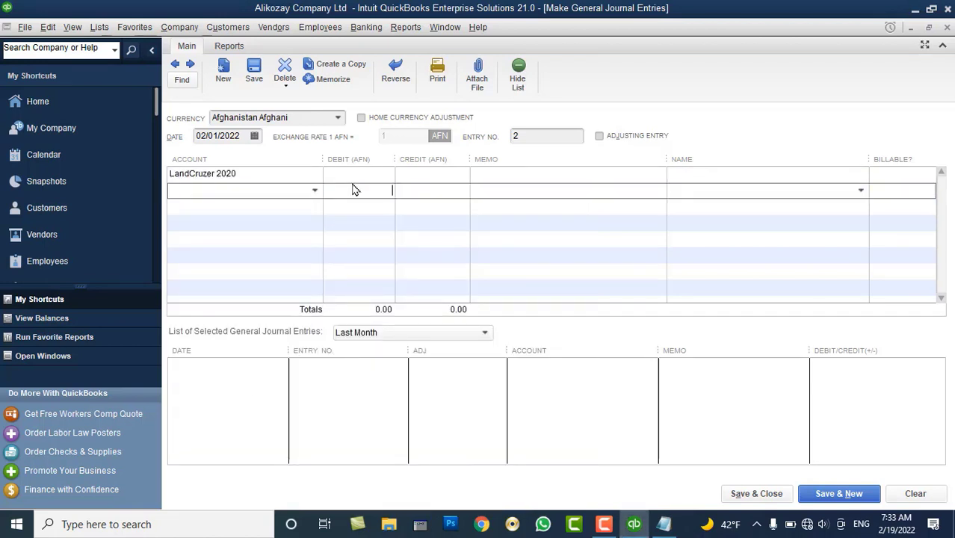
click(355, 174)
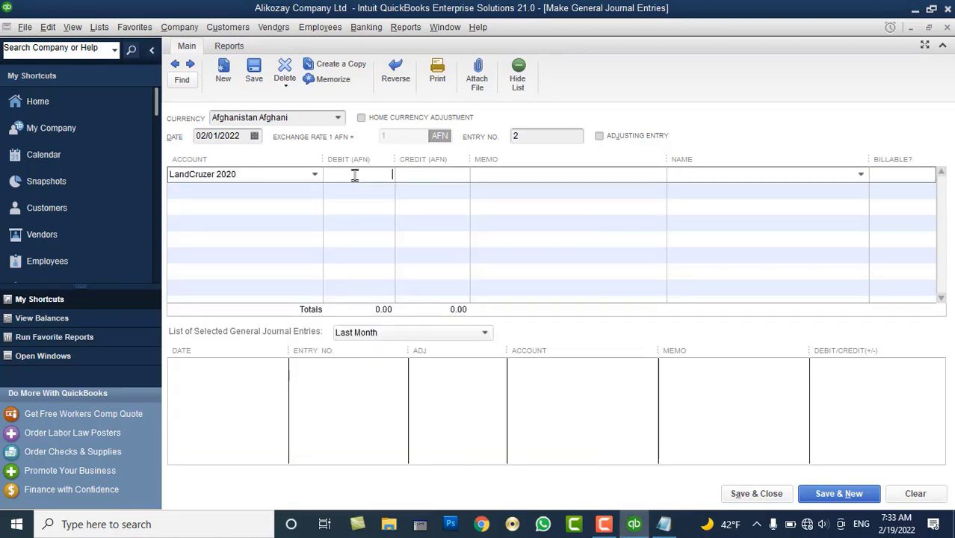
text(200,000)
key(Tab)
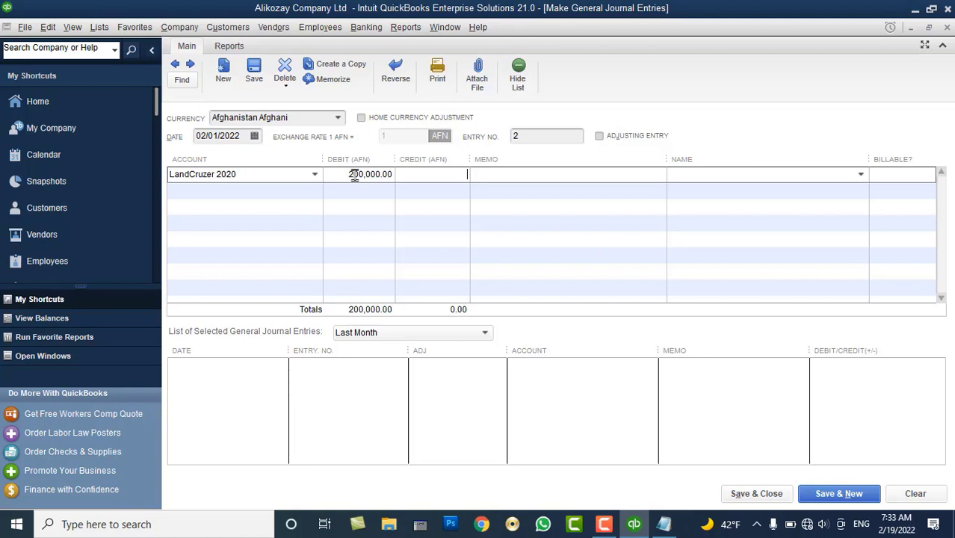
Put AFN - Bank Accounts:AIB Bank Account on line two and close the unrecorded entry
click(315, 194)
click(315, 191)
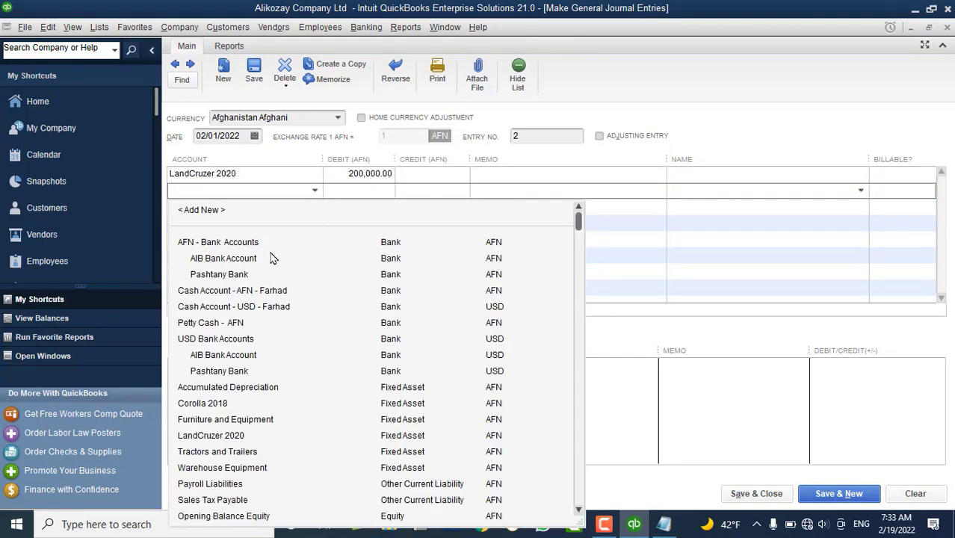
click(224, 258)
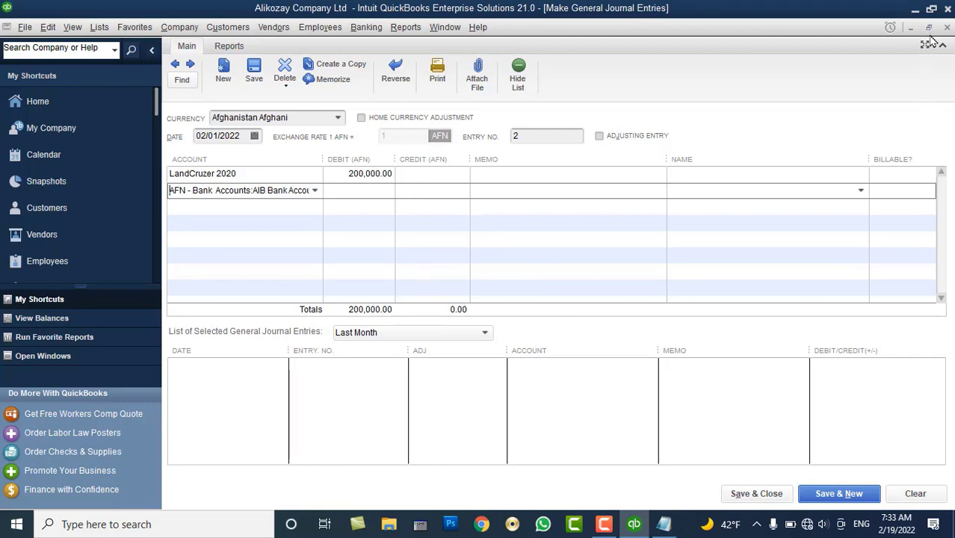
click(946, 27)
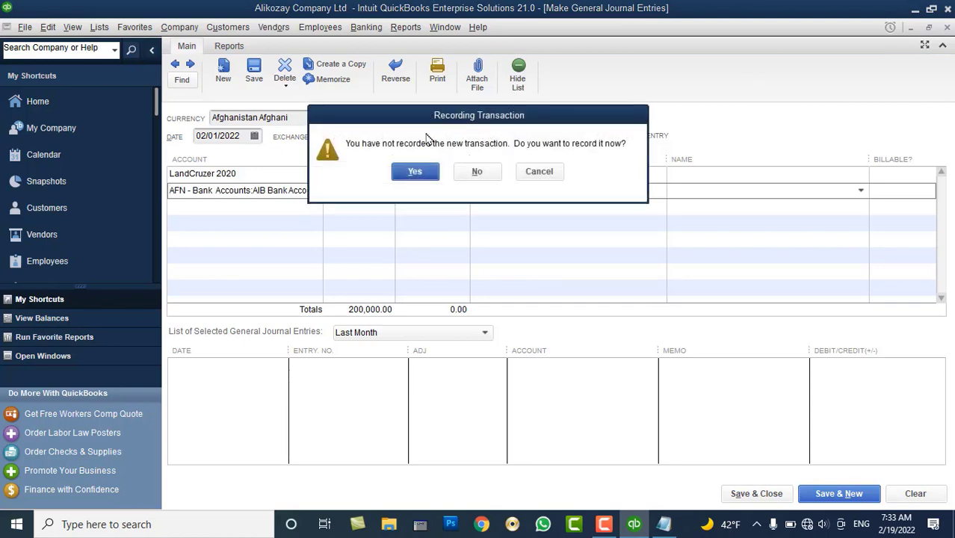
Decline recording the entry and start a blank general journal entry No. 2 from the Company menu
click(471, 174)
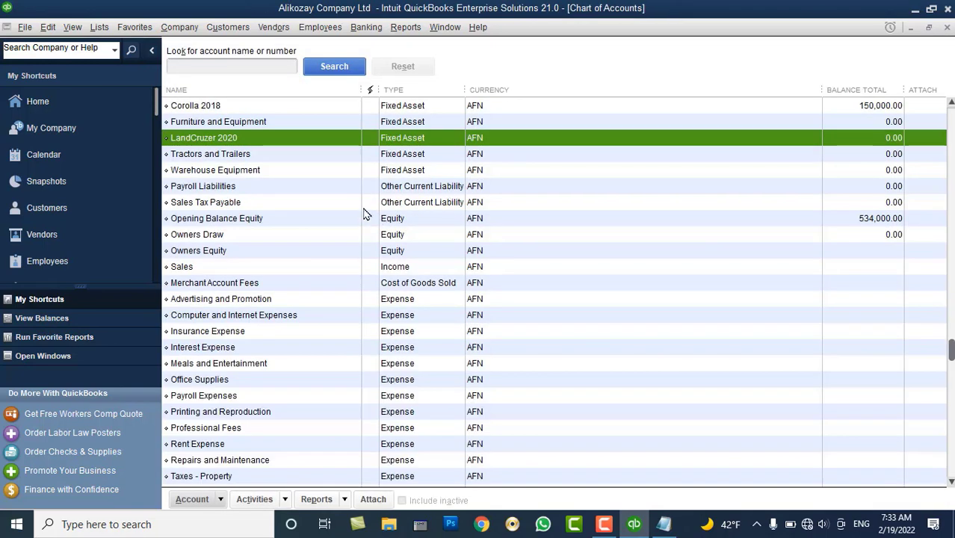
scroll(366, 214, up, 2)
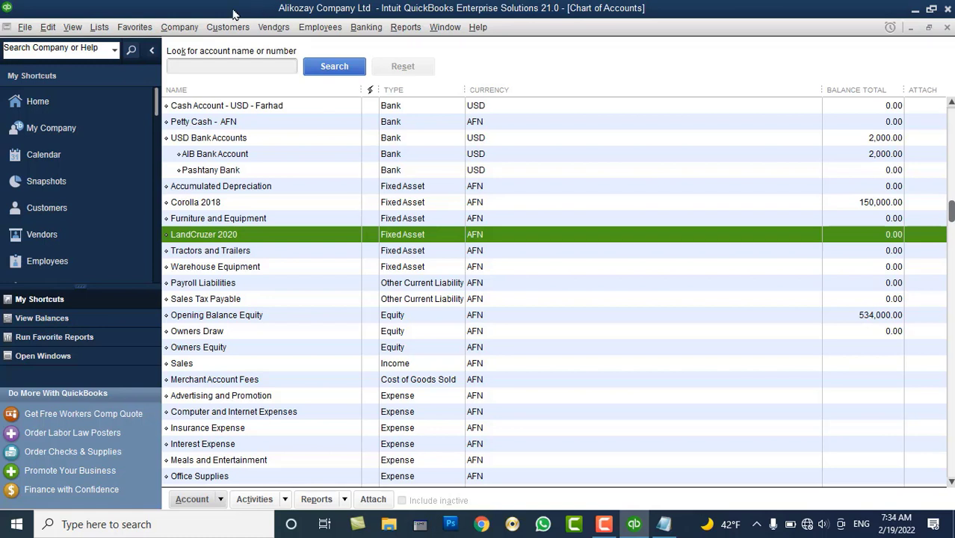
click(177, 29)
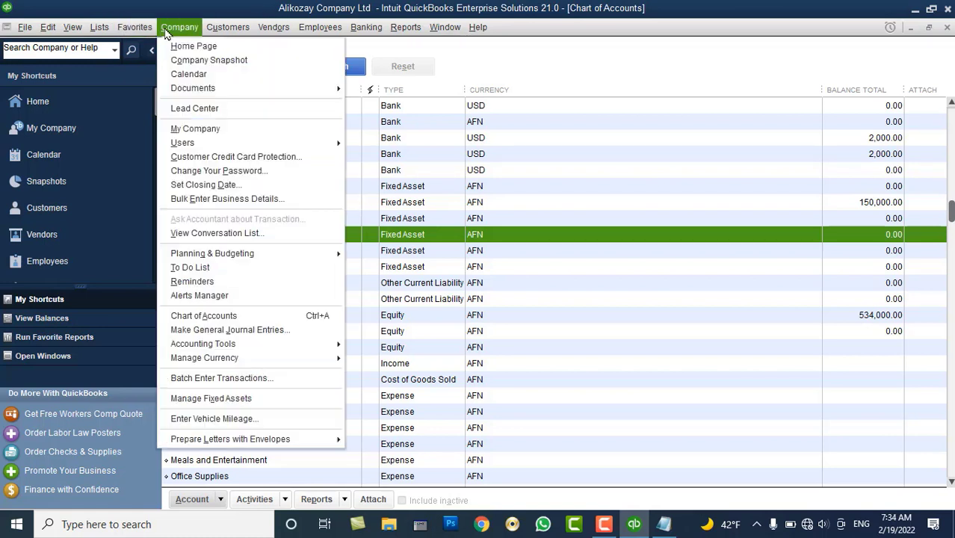
click(258, 330)
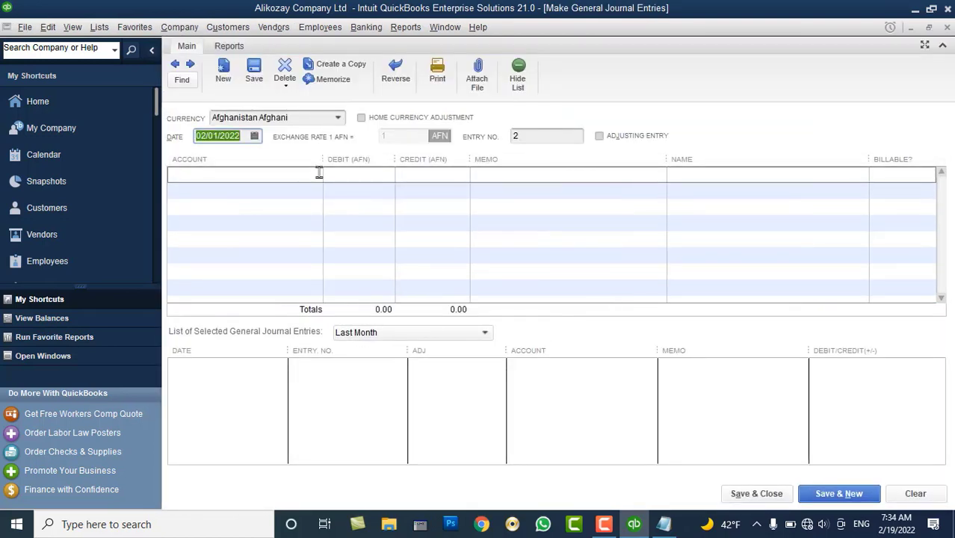
Choose LandCruzer 2020 for line one, switching currency to US Dollar and back to Afghanistan Afghani
click(339, 118)
click(278, 154)
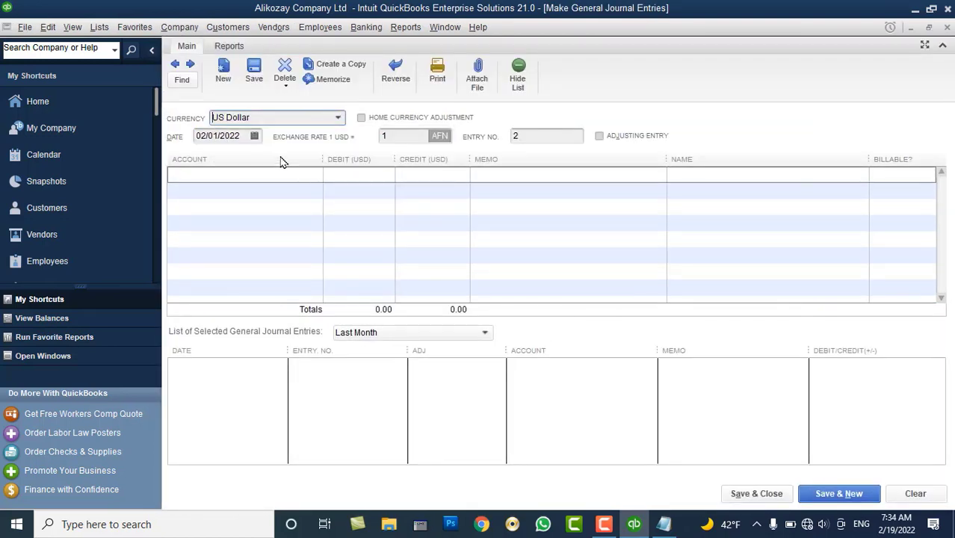
click(307, 179)
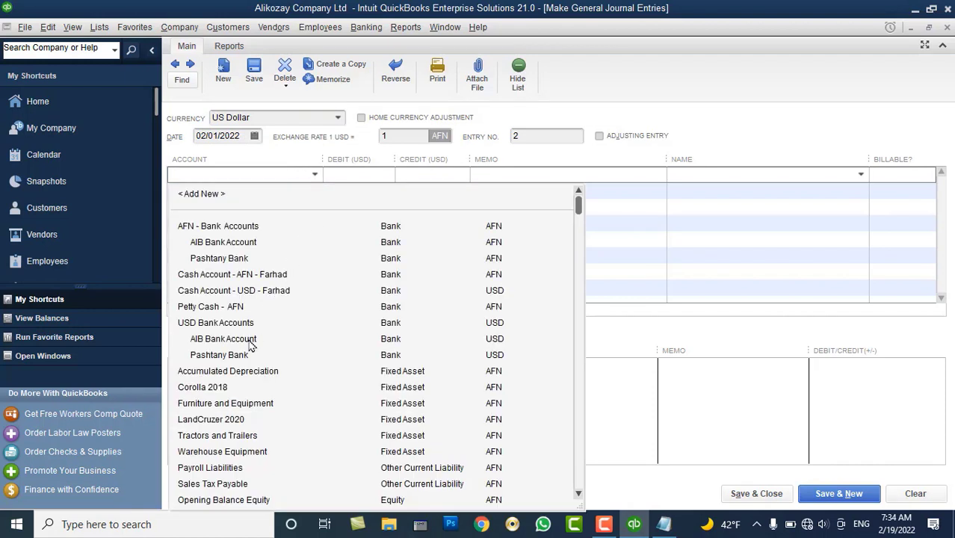
click(246, 419)
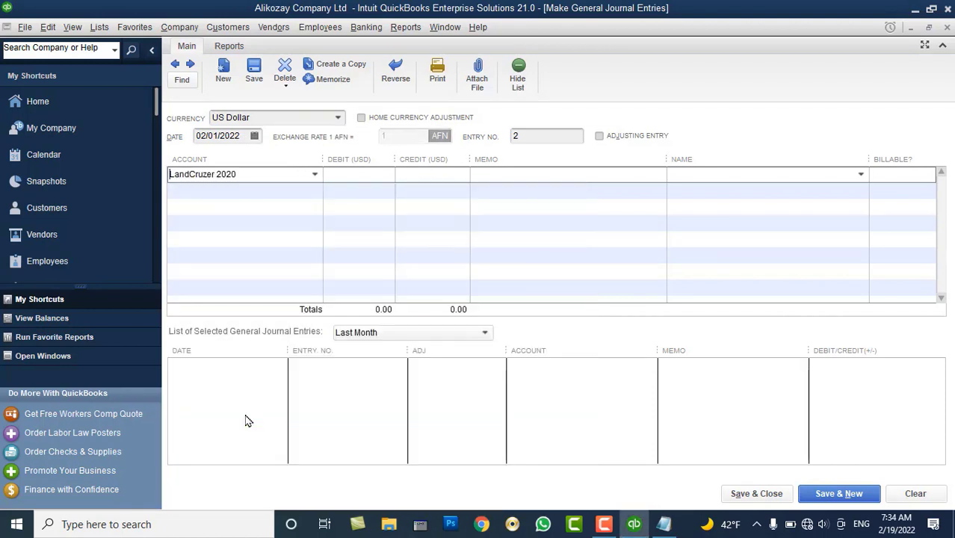
click(323, 117)
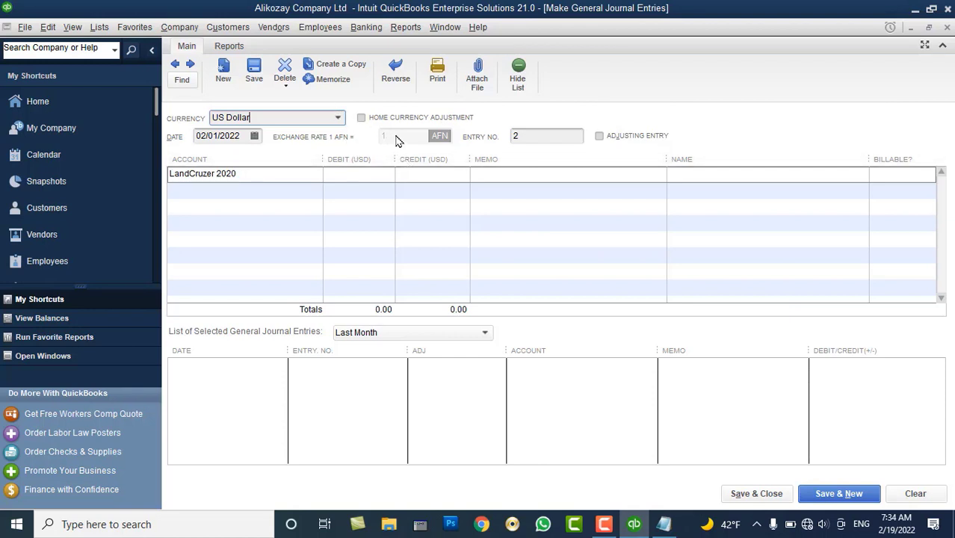
click(337, 117)
click(286, 138)
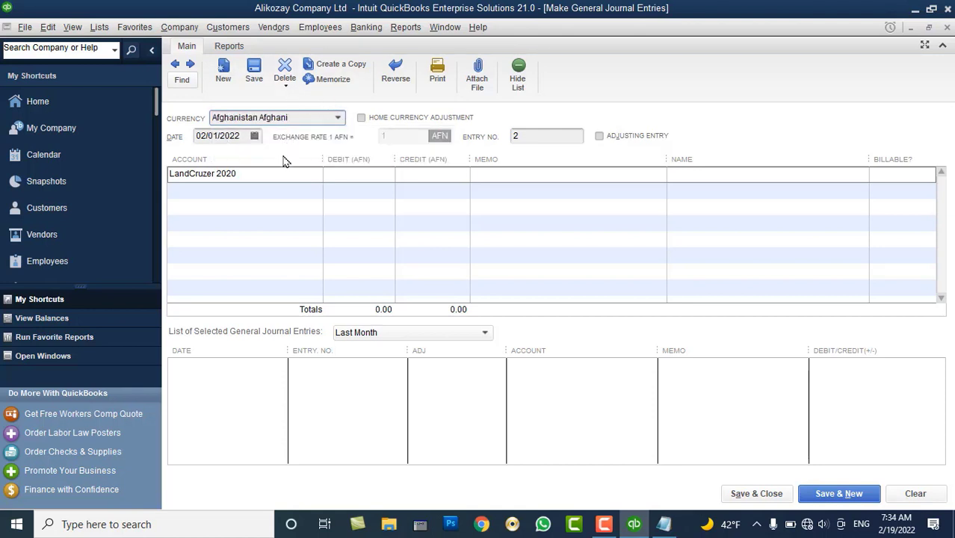
click(278, 173)
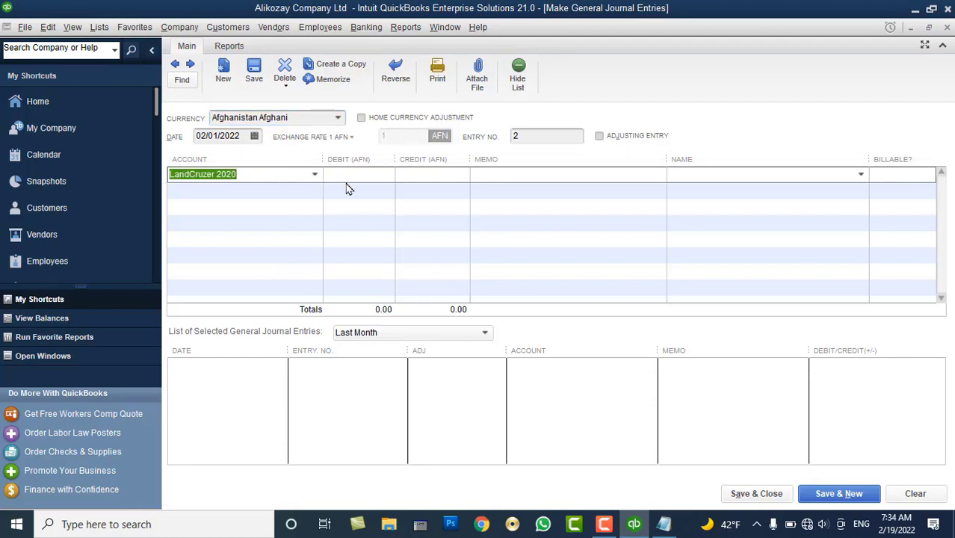
Use Windows Calculator, launched via calc, to multiply 2,000 by 92, giving 184,000
key(super+r)
text(calc)
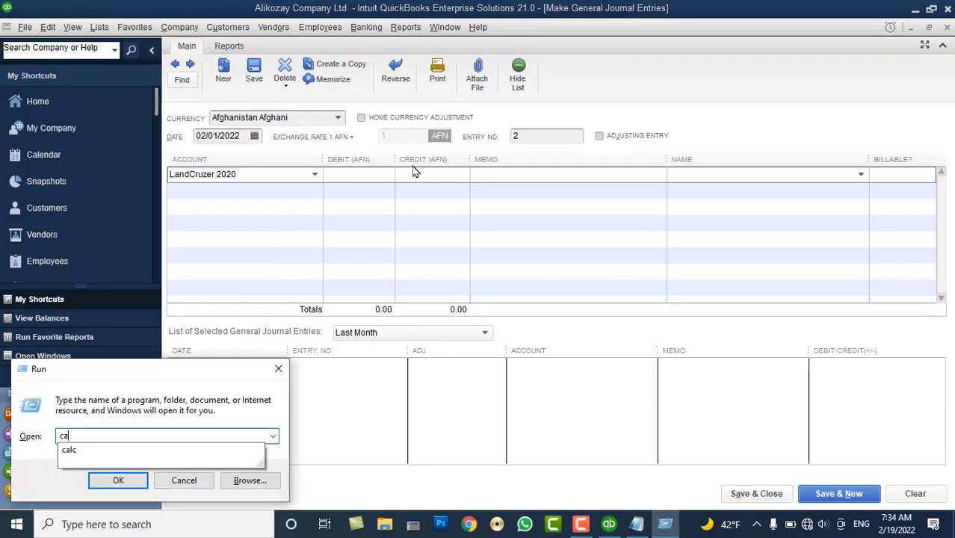
key(Return)
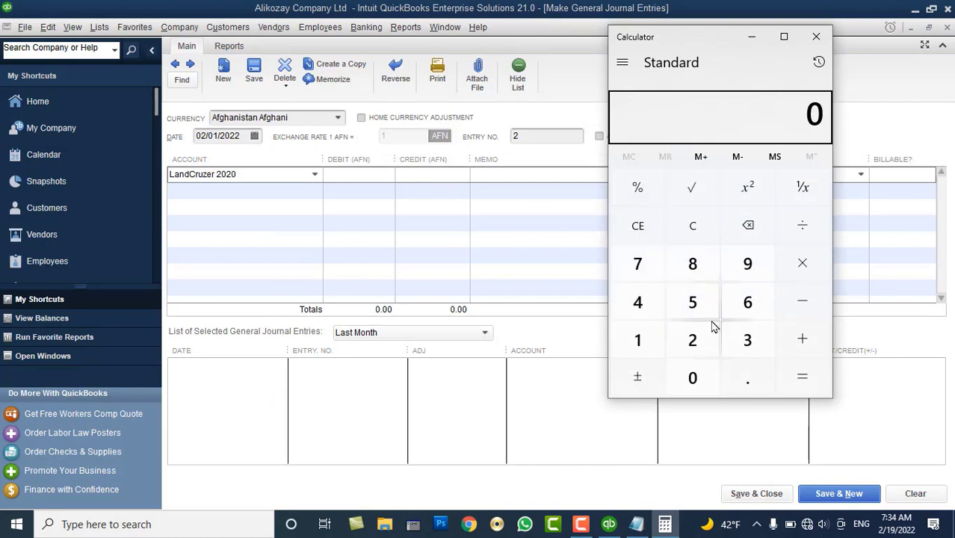
click(692, 340)
click(692, 376)
click(692, 376)
click(694, 374)
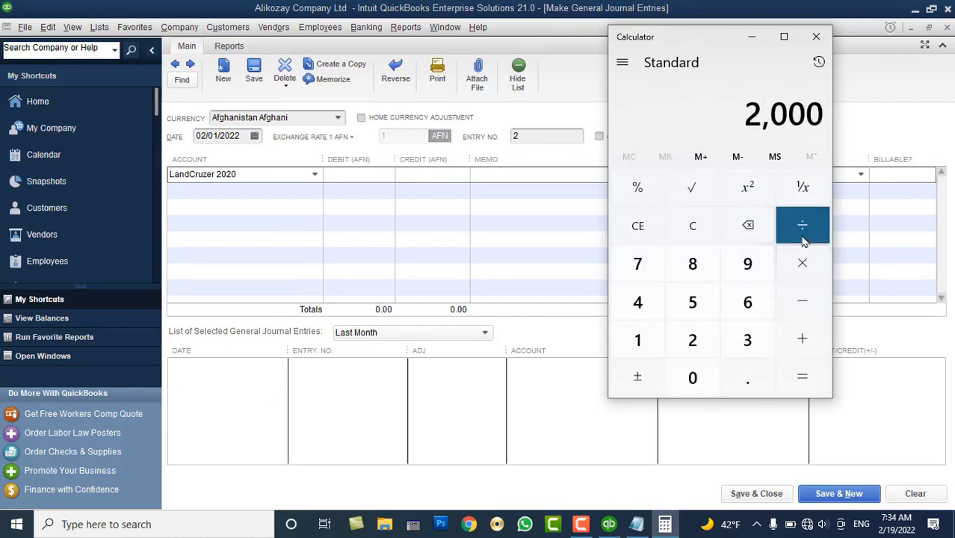
click(802, 263)
click(747, 265)
click(692, 340)
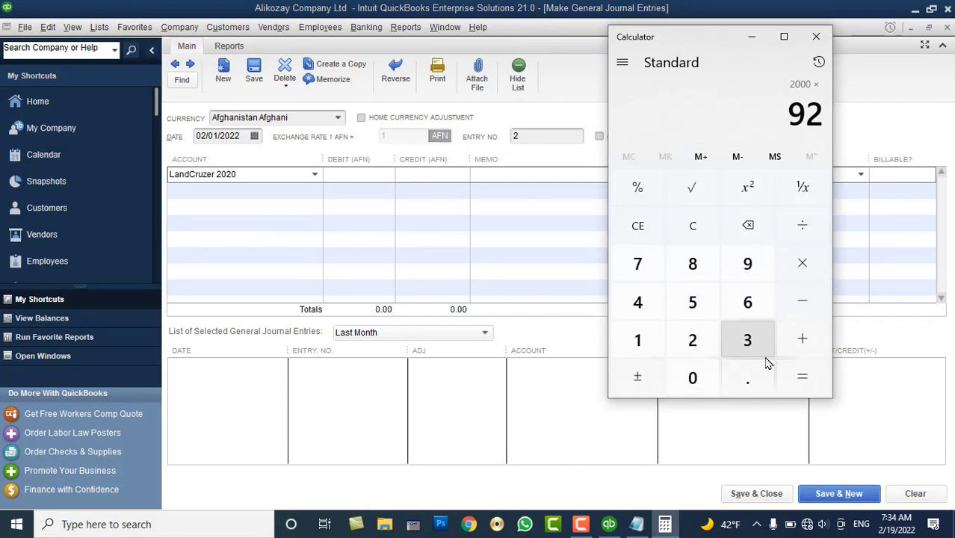
click(802, 375)
click(762, 39)
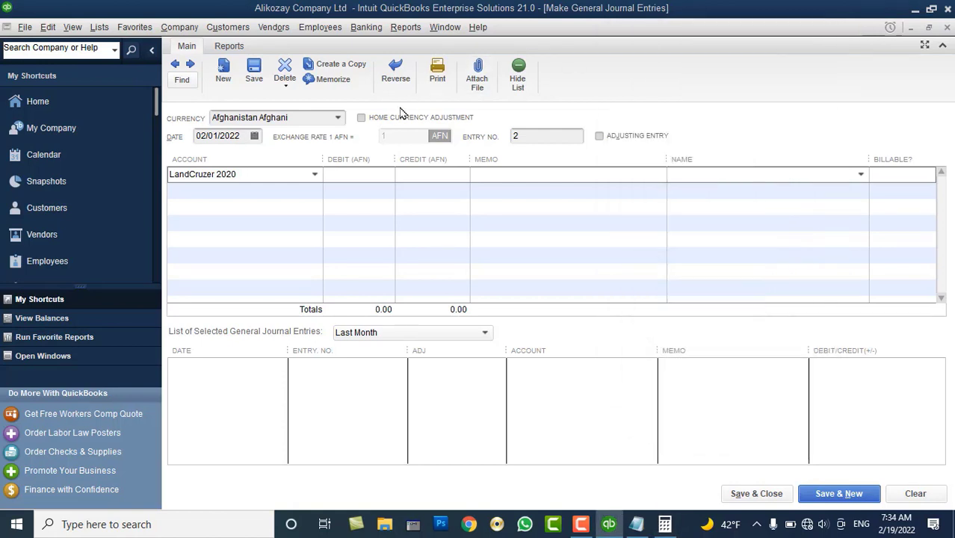
Enter 184,000 as the LandCruzer 2020 debit, then clear the journal form
click(351, 174)
text(1840000)
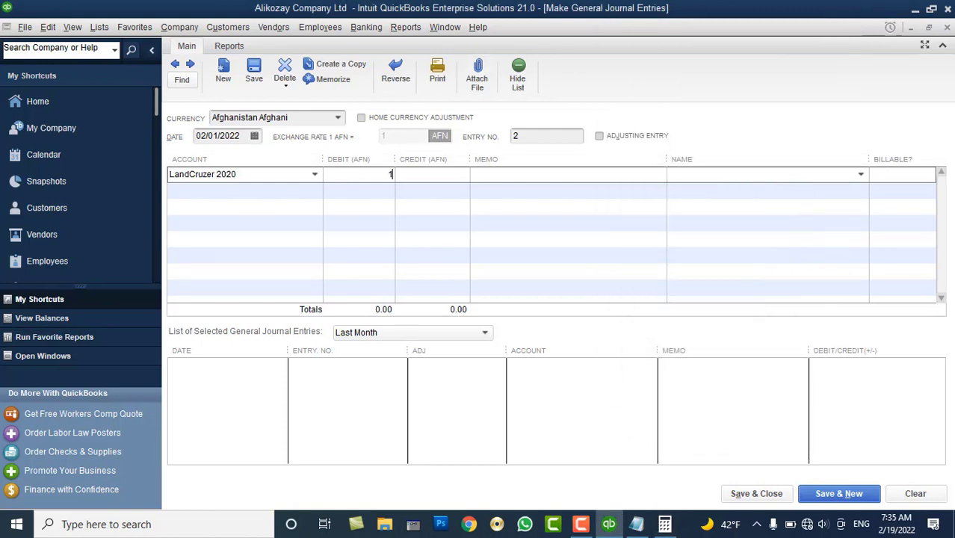
key(BackSpace)
key(Tab)
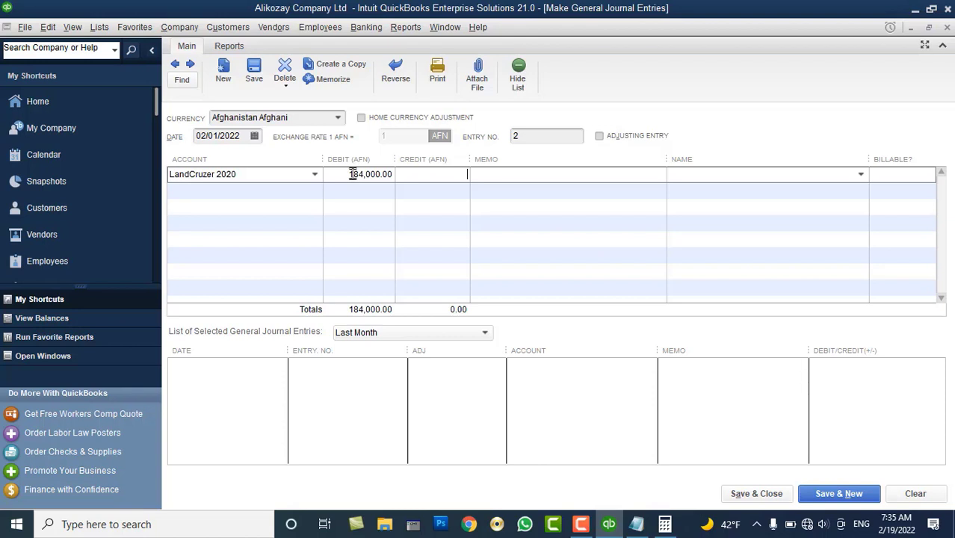
click(916, 494)
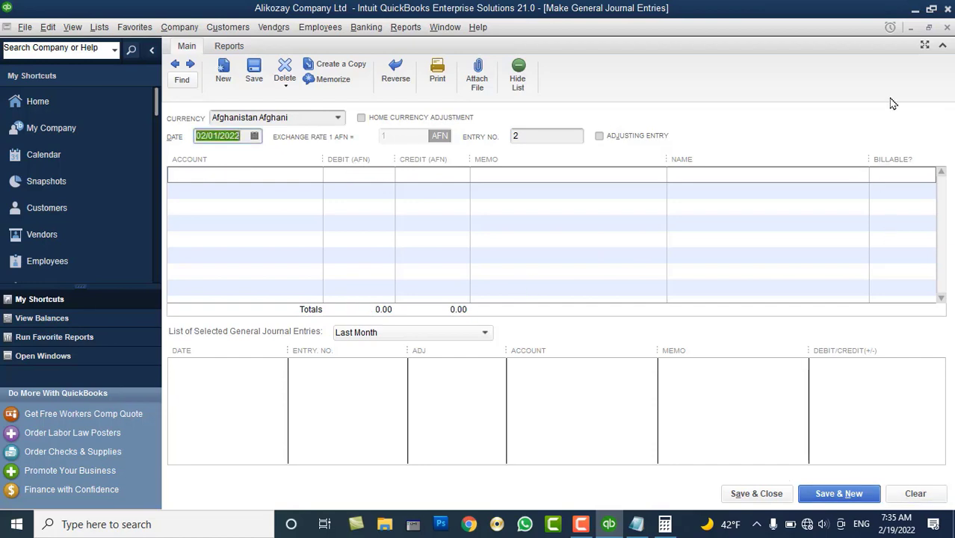
Close the journal, begin a new Fixed Asset account, then cancel its opening balance and the form
click(947, 27)
right_click(633, 157)
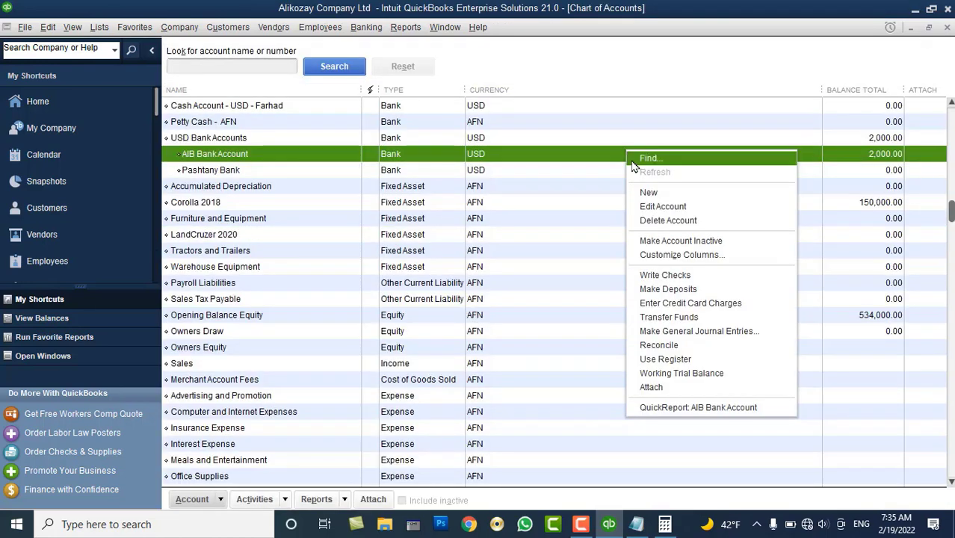
click(648, 192)
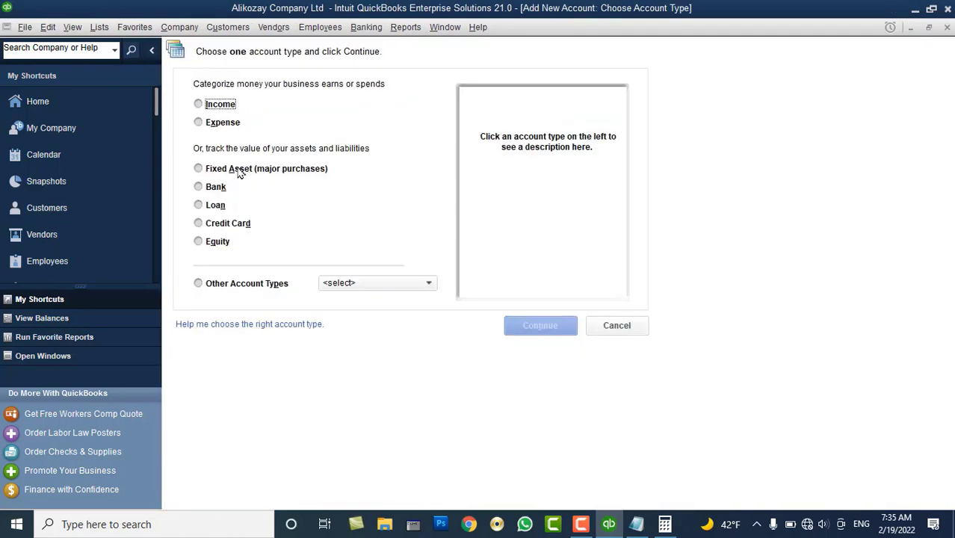
click(249, 169)
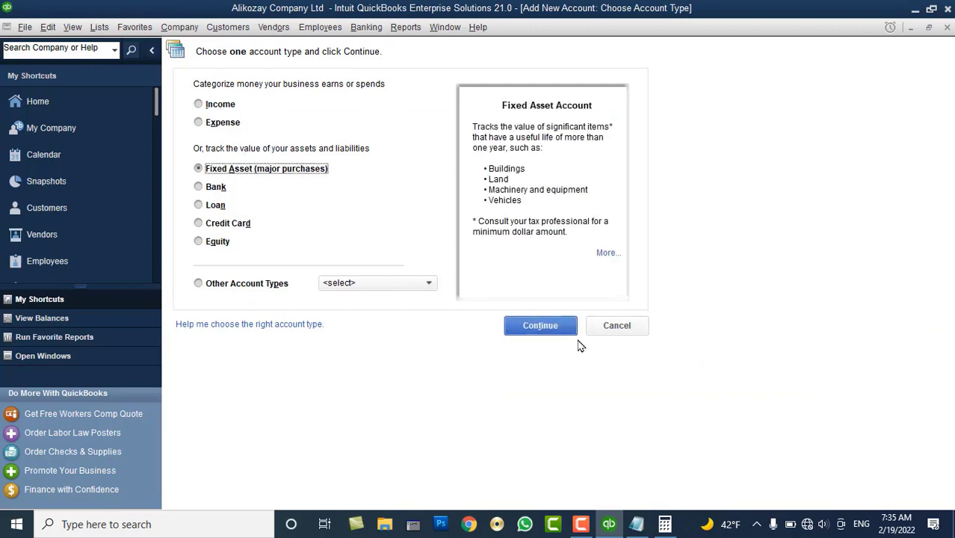
click(560, 329)
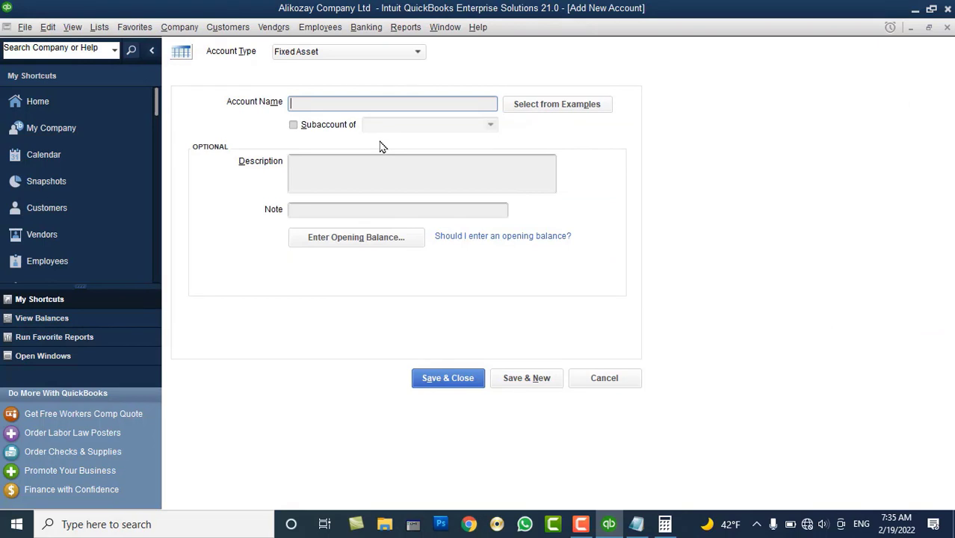
click(367, 236)
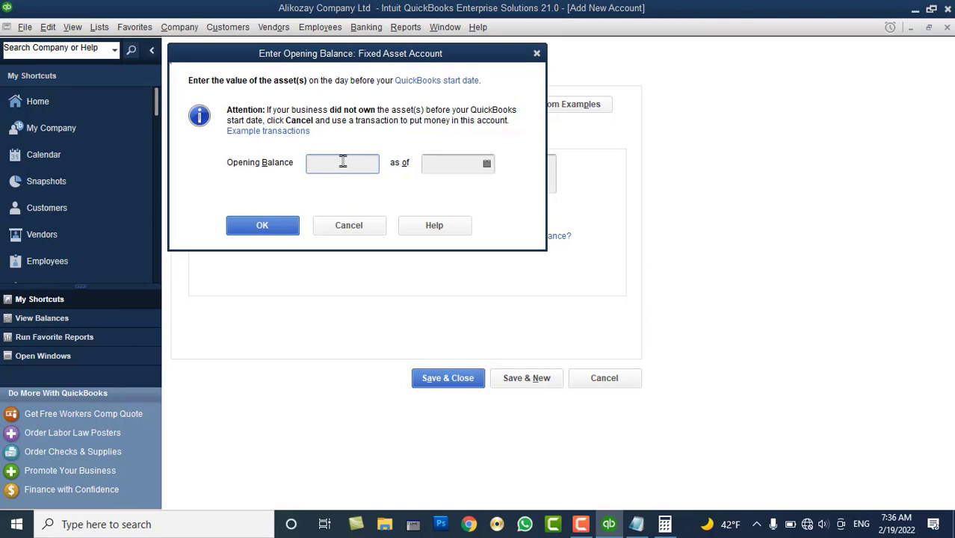
click(346, 225)
click(603, 379)
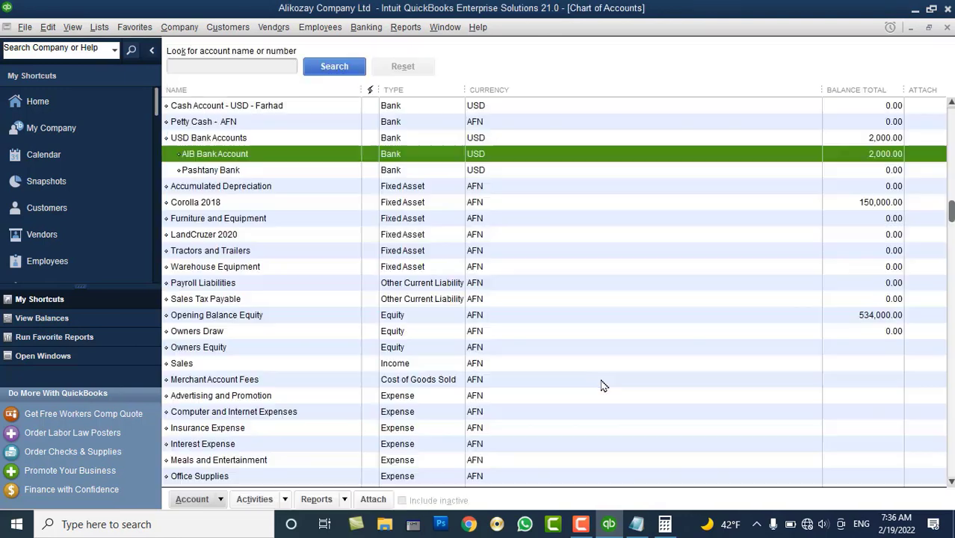
Select Payroll Liabilities and Sales Tax Payable in the Chart of Accounts, then bring up the Vendors menu
scroll(452, 308, up, 1)
scroll(452, 308, up, 1)
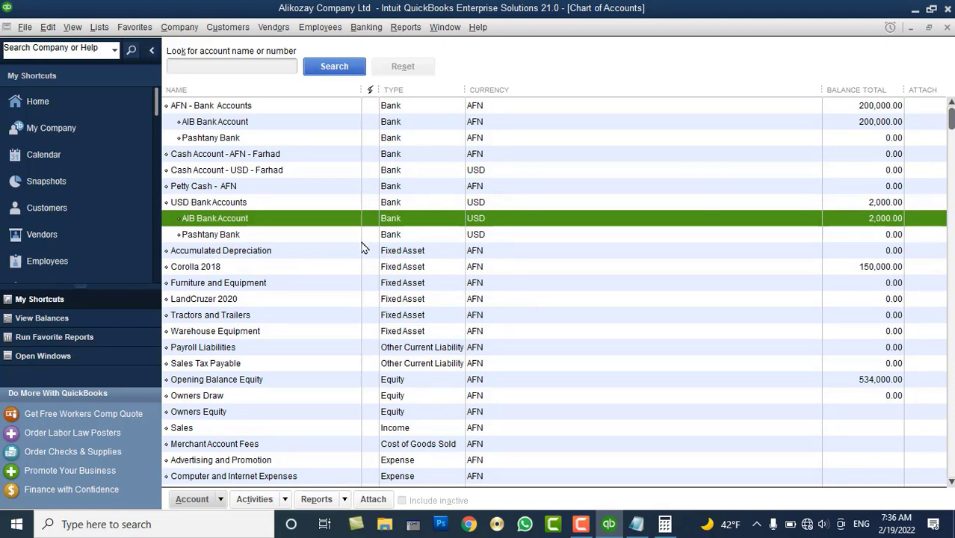
scroll(365, 248, down, 3)
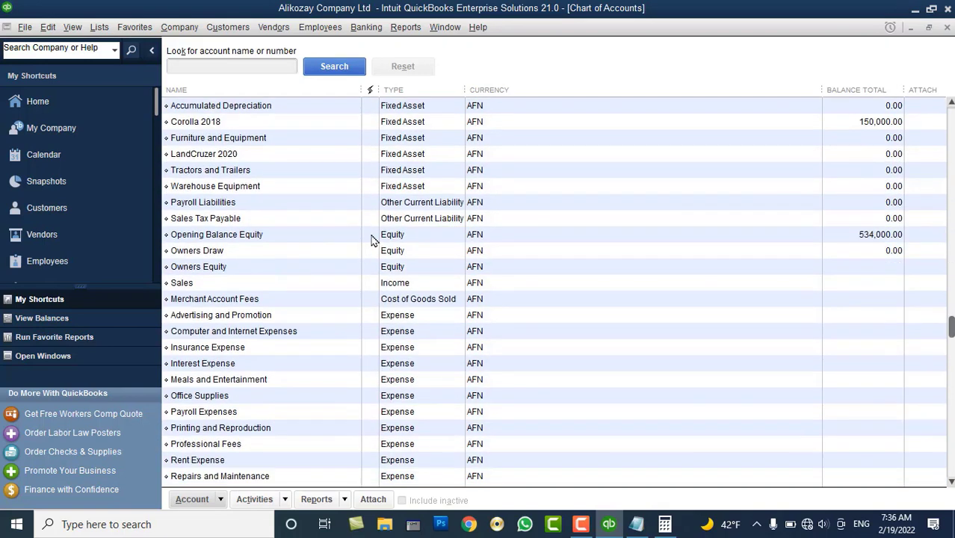
click(406, 207)
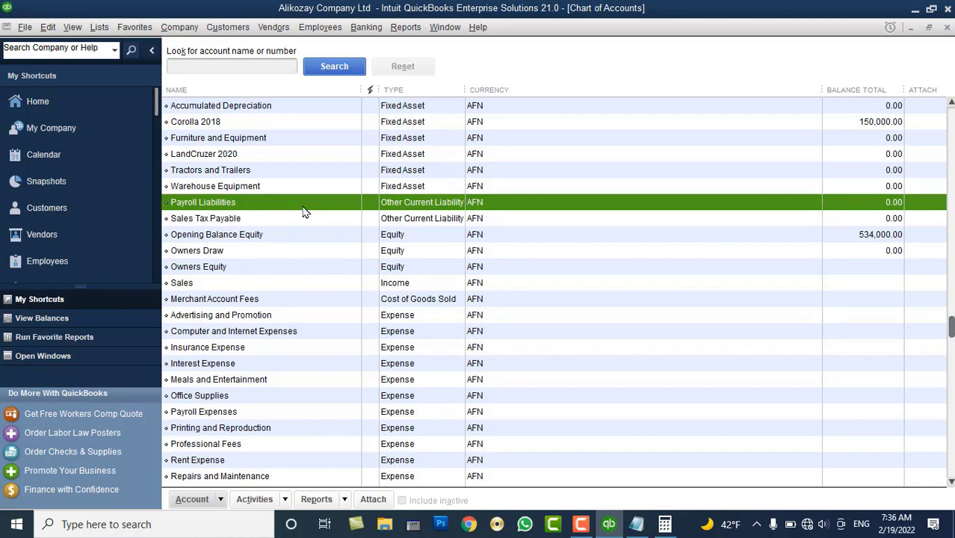
click(250, 221)
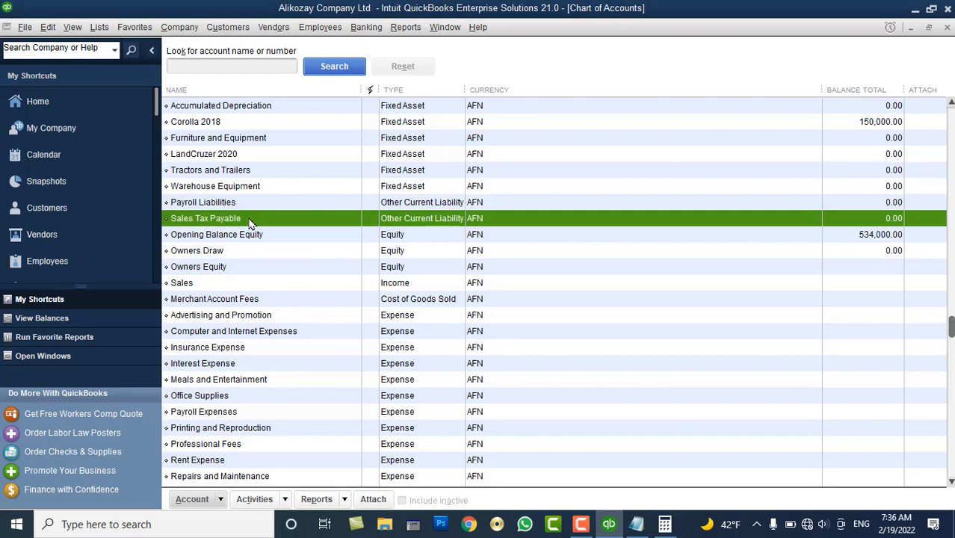
click(273, 27)
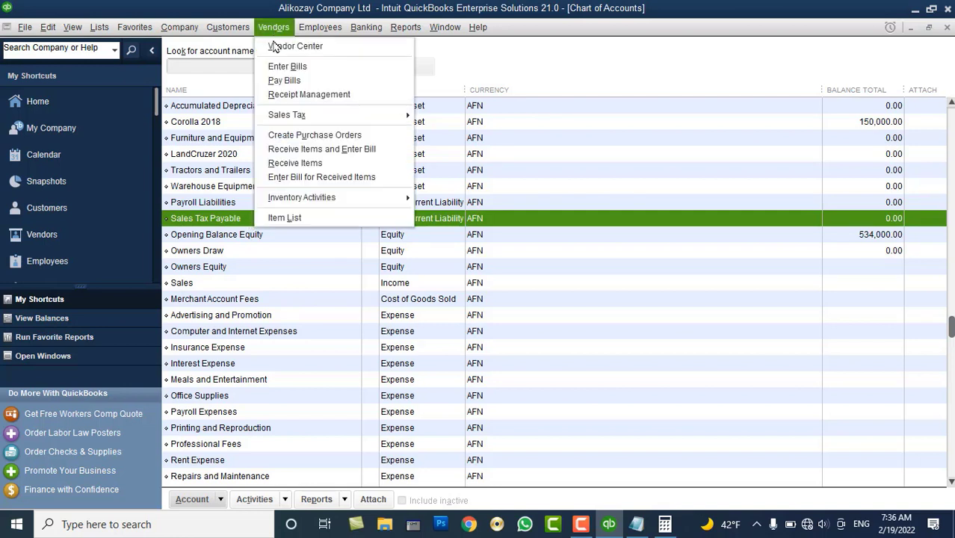
Dismiss the Sales Tax submenu and reselect Payroll Liabilities and Sales Tax Payable
mouse_move(319, 116)
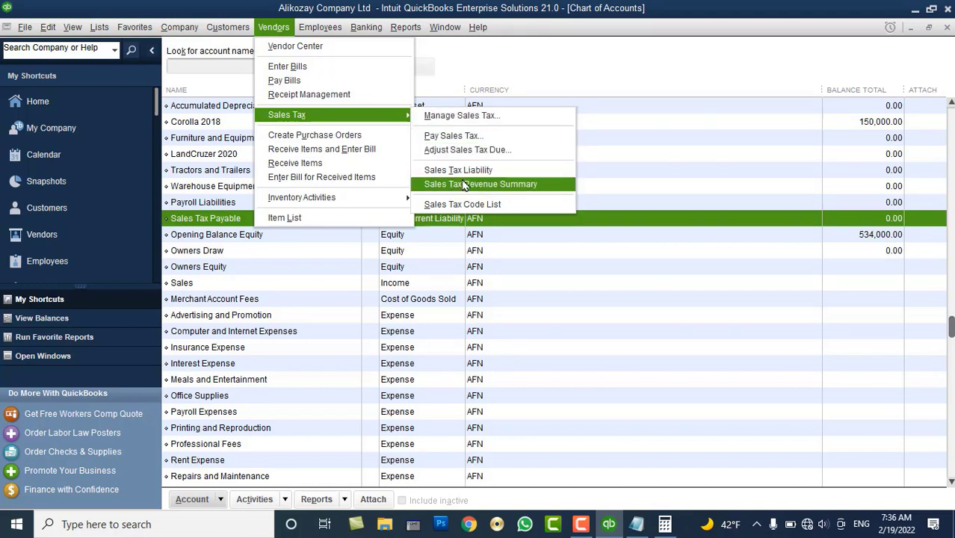
click(213, 222)
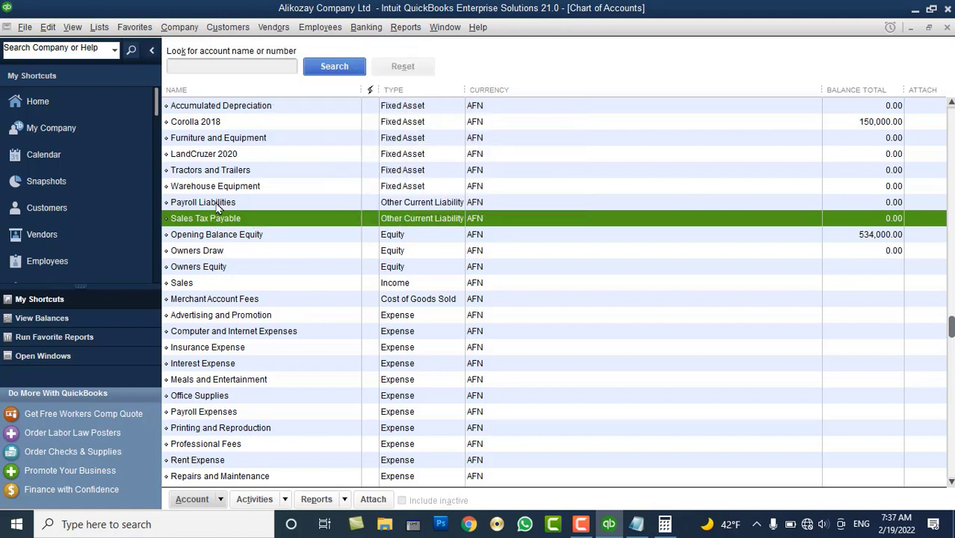
click(218, 203)
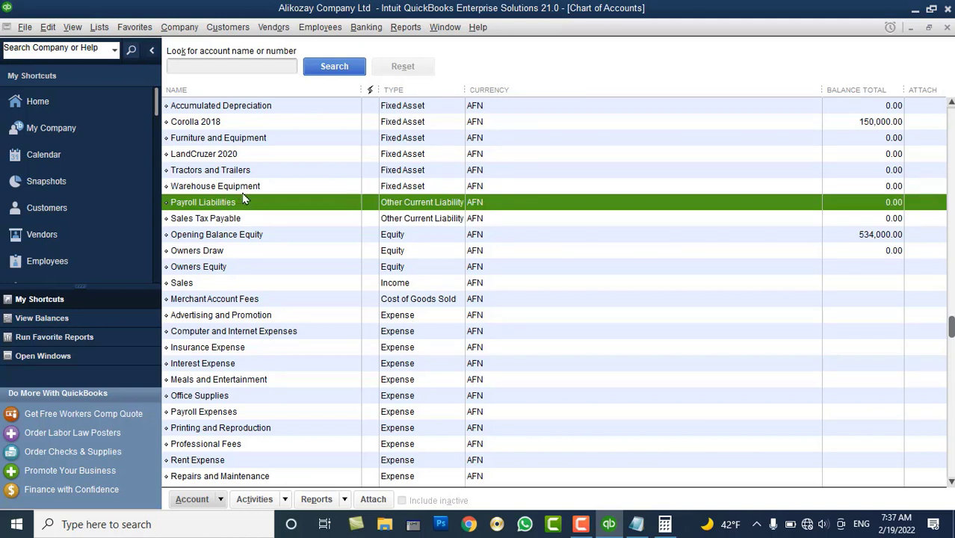
click(247, 219)
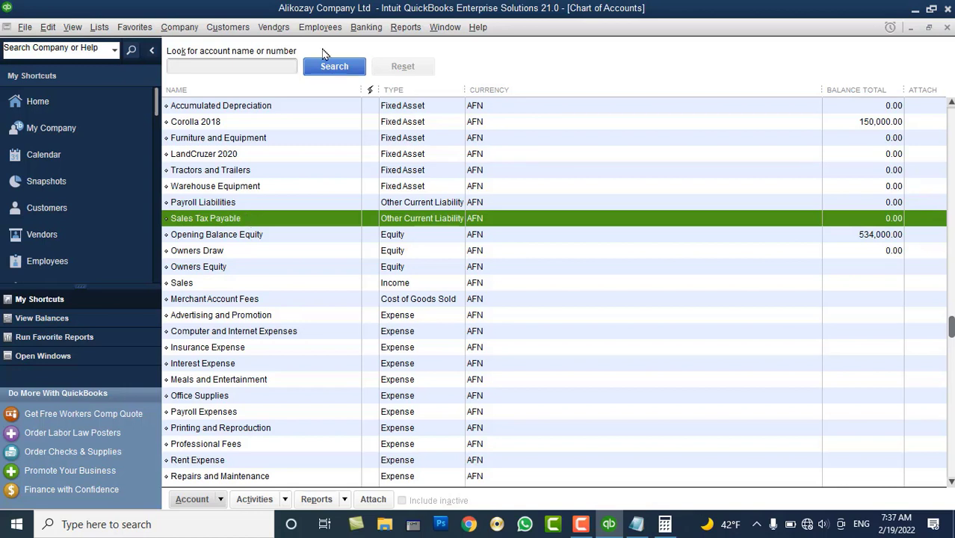
Close the Vendors menu unused and bring up account actions at the top of the list
click(285, 30)
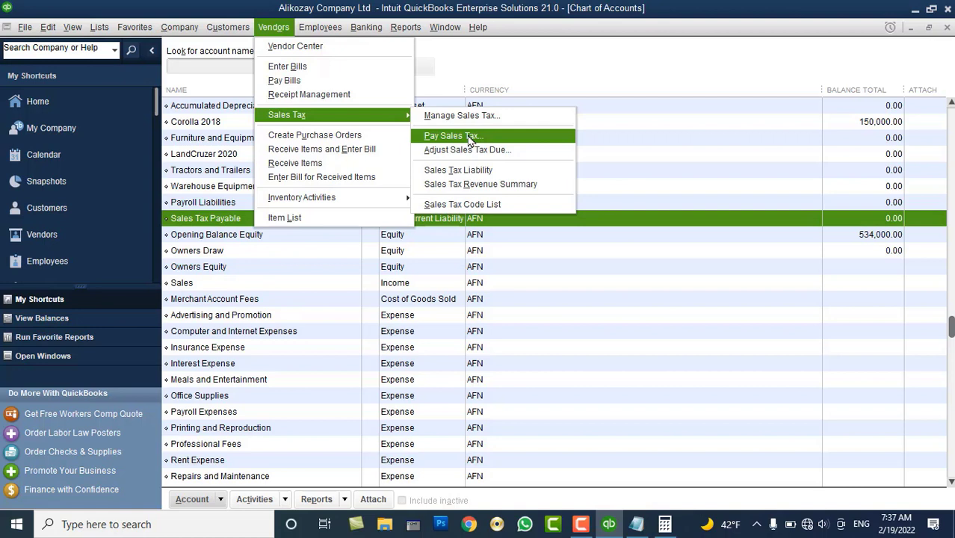
click(530, 57)
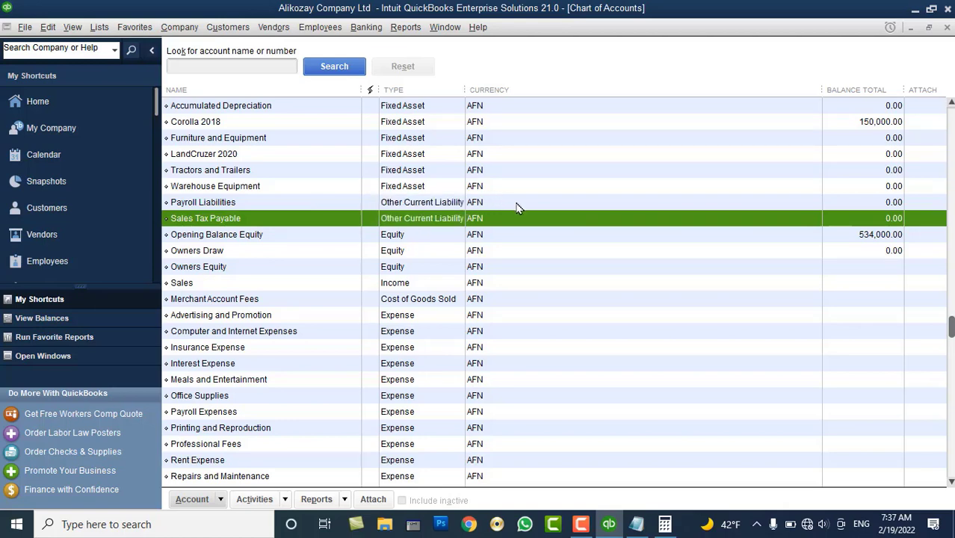
scroll(503, 257, up, 3)
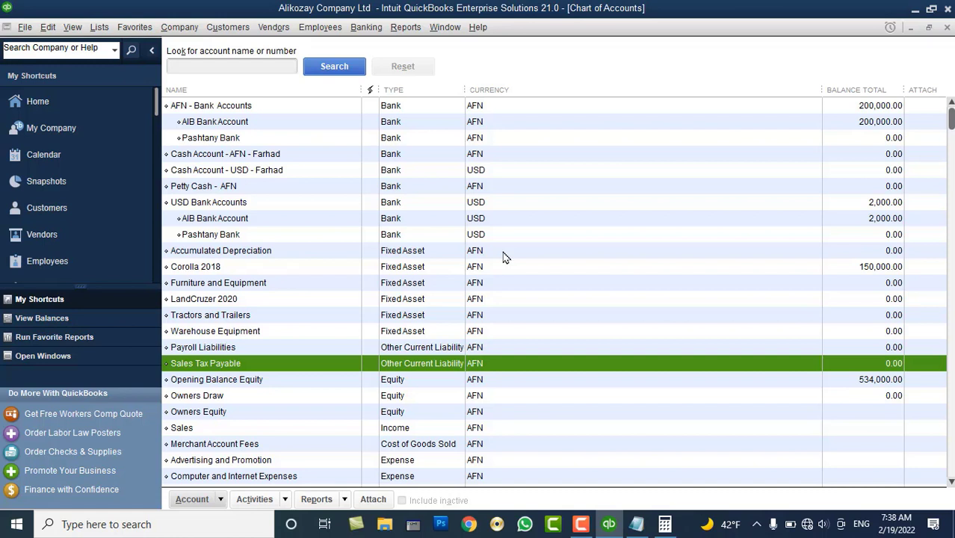
right_click(434, 211)
Start a new Loan-type (Other Current Liability) account
click(460, 247)
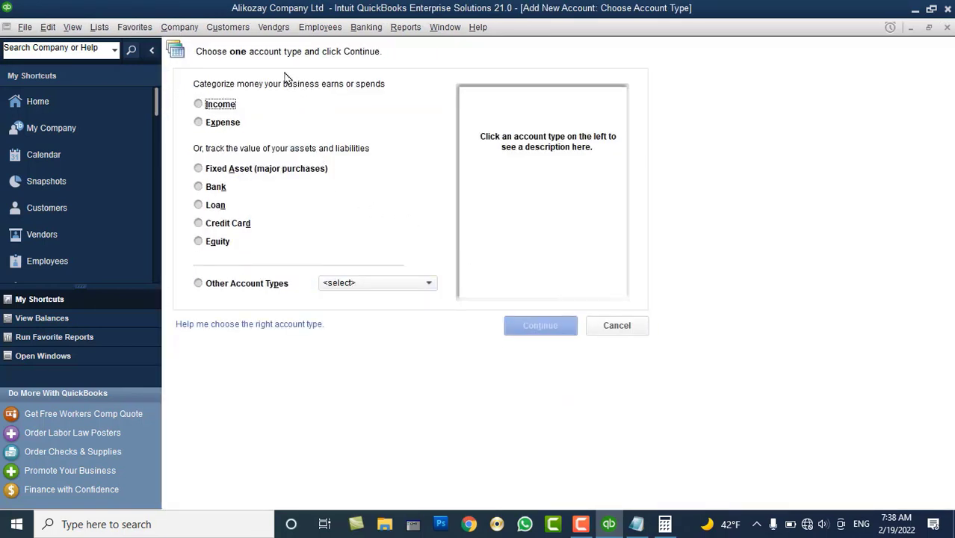
click(217, 207)
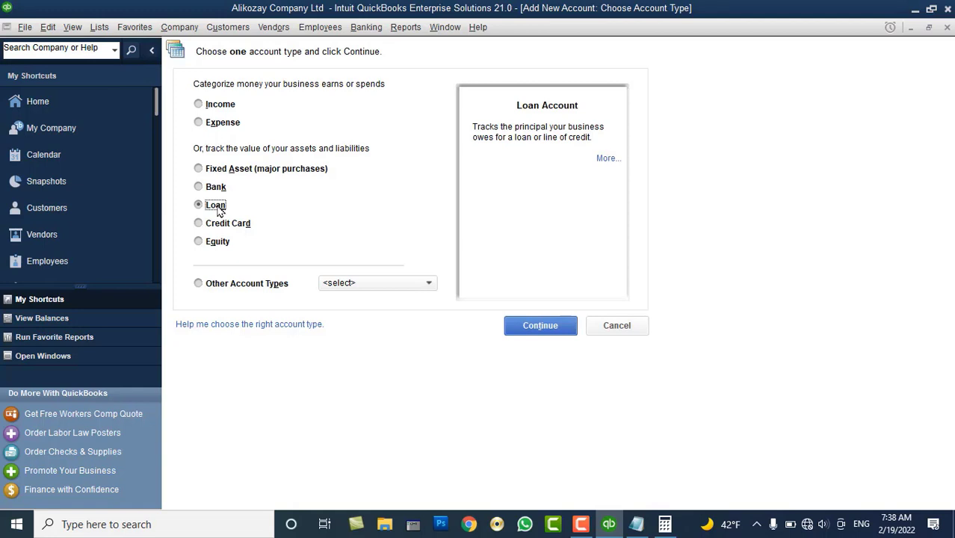
click(366, 284)
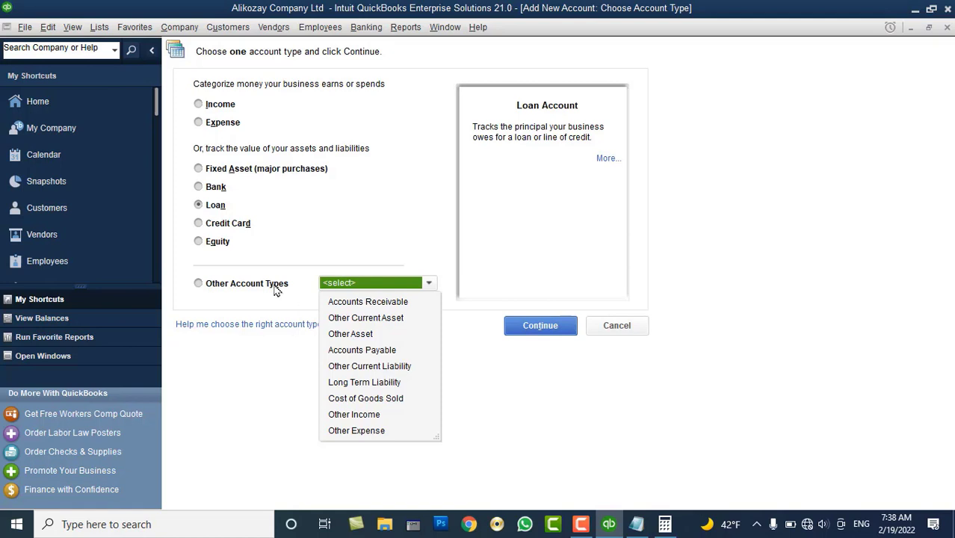
click(218, 209)
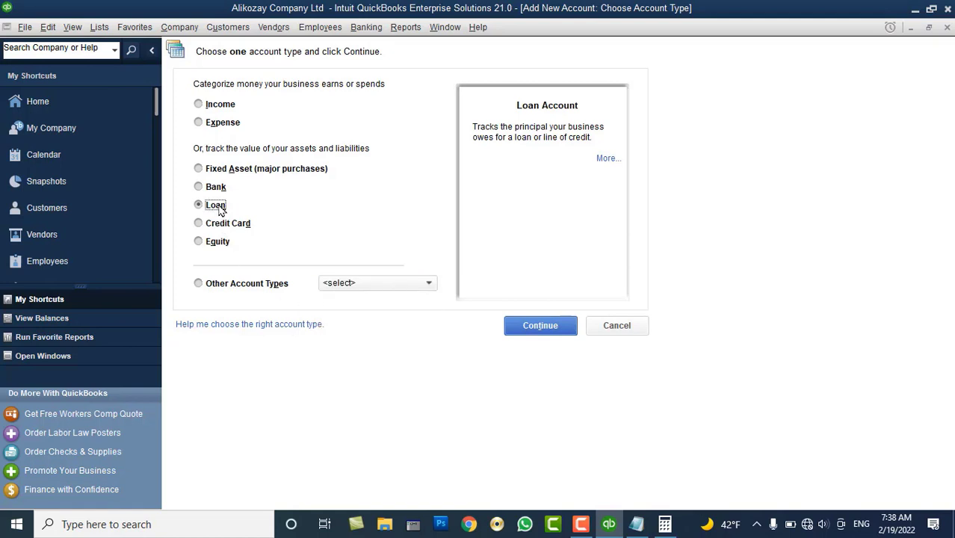
click(549, 327)
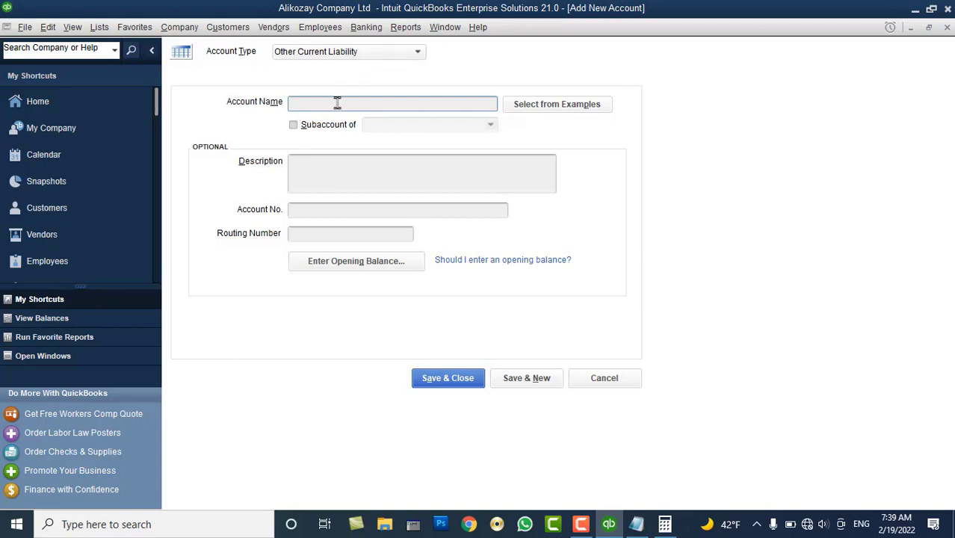
Name it 'Loan From XYZ Company' with description 'This loan is for short term, received from xyz company'
text(XYZ Compa)
key(BackSpace)
key(BackSpace)
key(BackSpace)
key(BackSpace)
key(BackSpace)
key(BackSpace)
key(BackSpace)
key(BackSpace)
key(BackSpace)
text(Loan From ZYX)
key(BackSpace)
key(BackSpace)
key(BackSpace)
key(BackSpace)
text(XYZ Company)
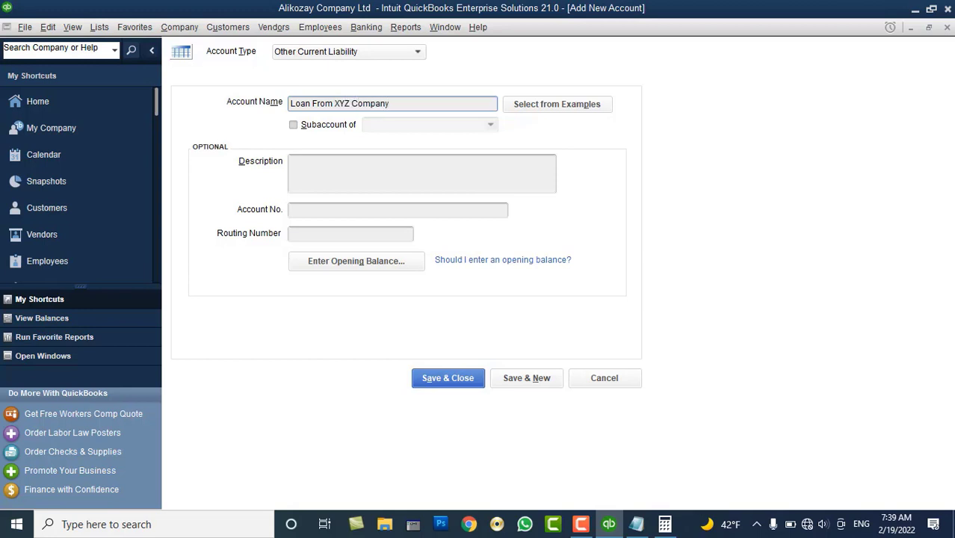
click(334, 178)
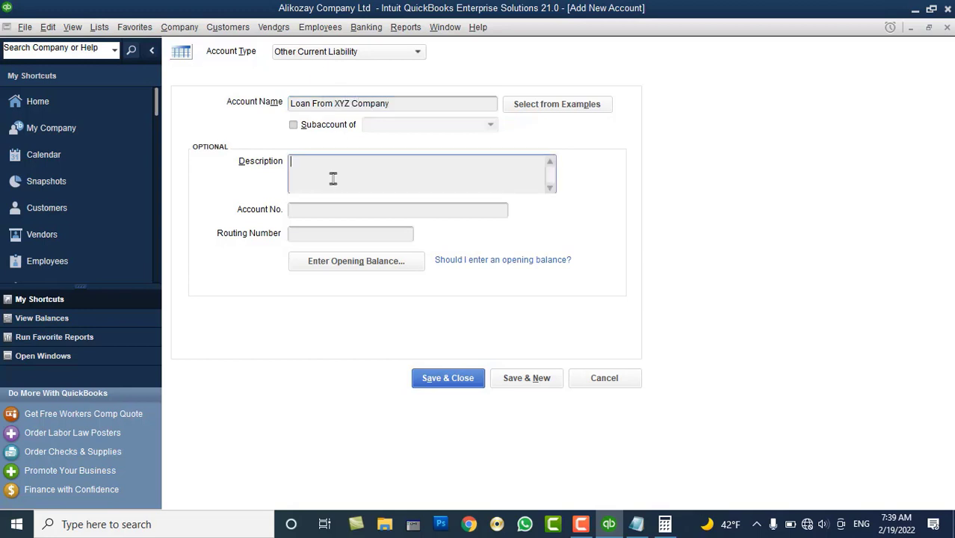
text(This loan is for short term)
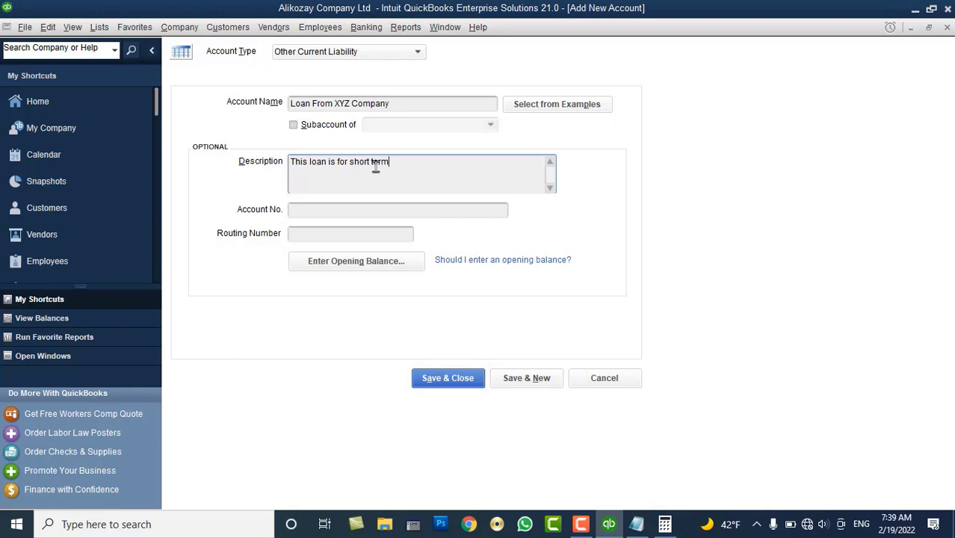
text(, received from xyz company)
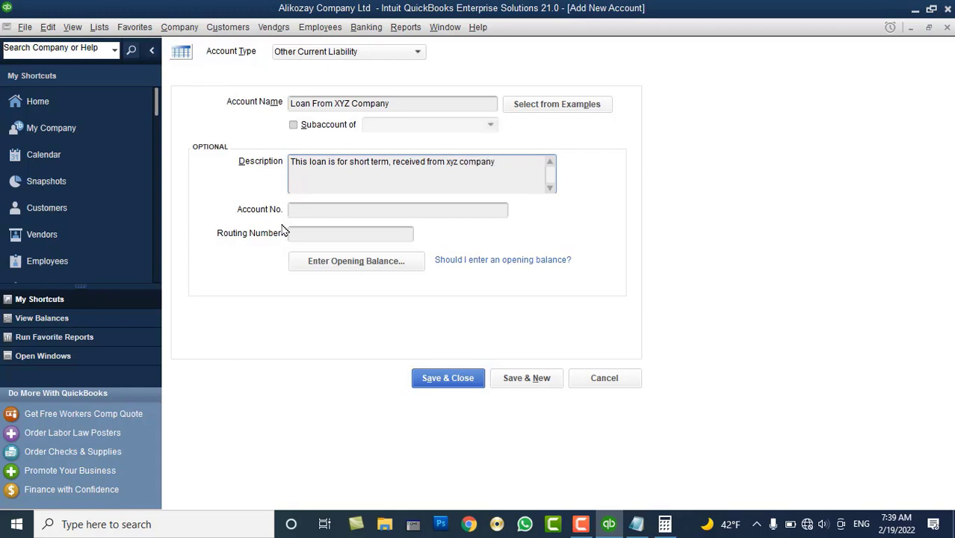
Enter a 100,000 opening balance as of 02/01/2022 and save the account
click(311, 265)
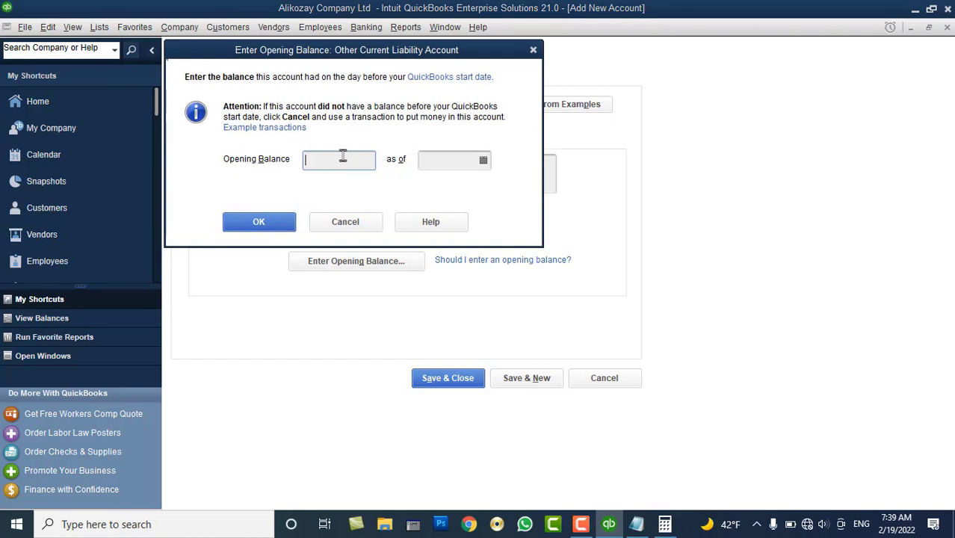
text(100,000)
key(Tab)
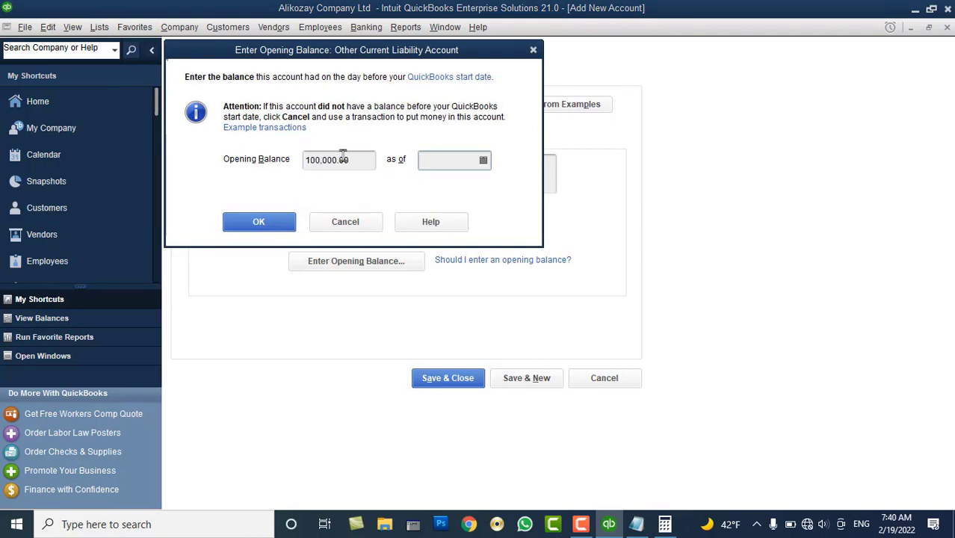
click(483, 160)
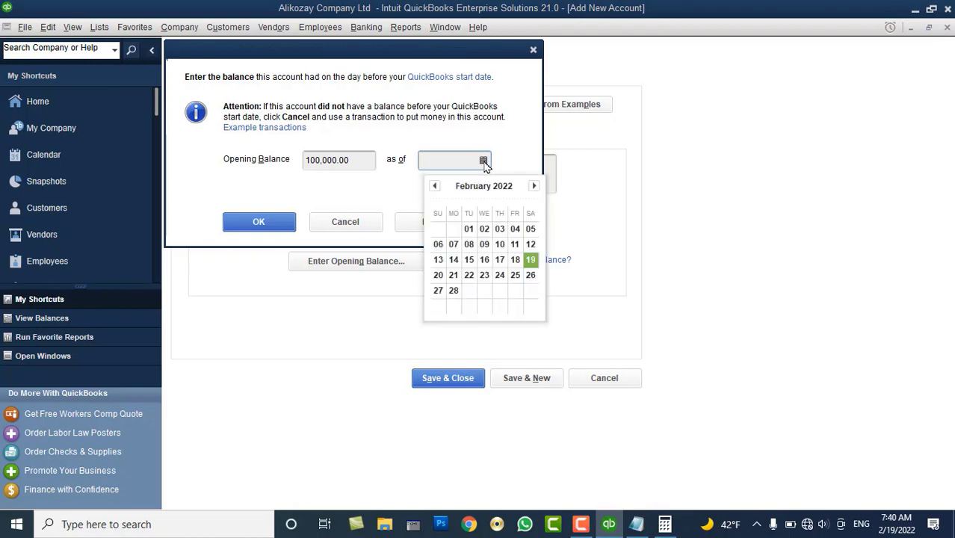
click(470, 228)
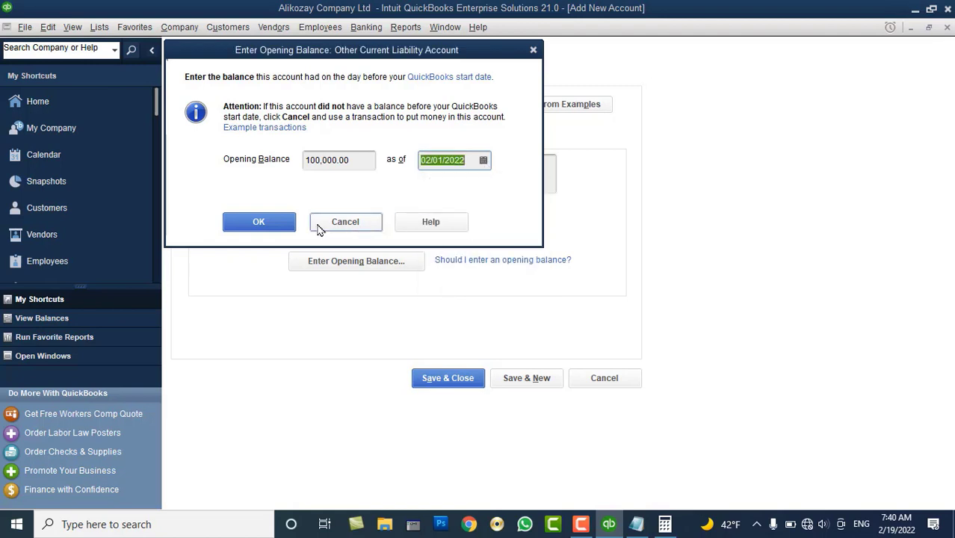
click(283, 231)
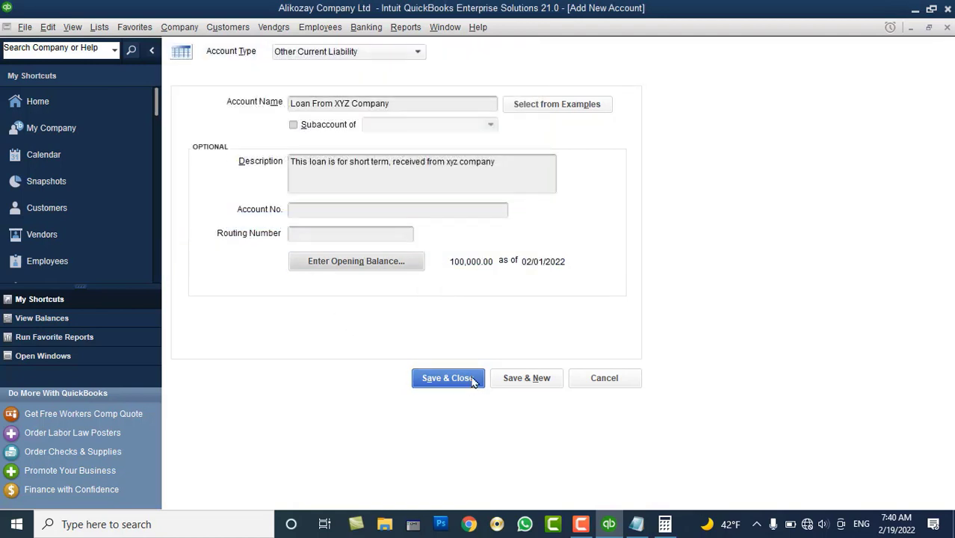
click(473, 381)
Select Opening Balance Equity, now 434,000.00, and bring up the account actions menu
scroll(305, 270, up, 6)
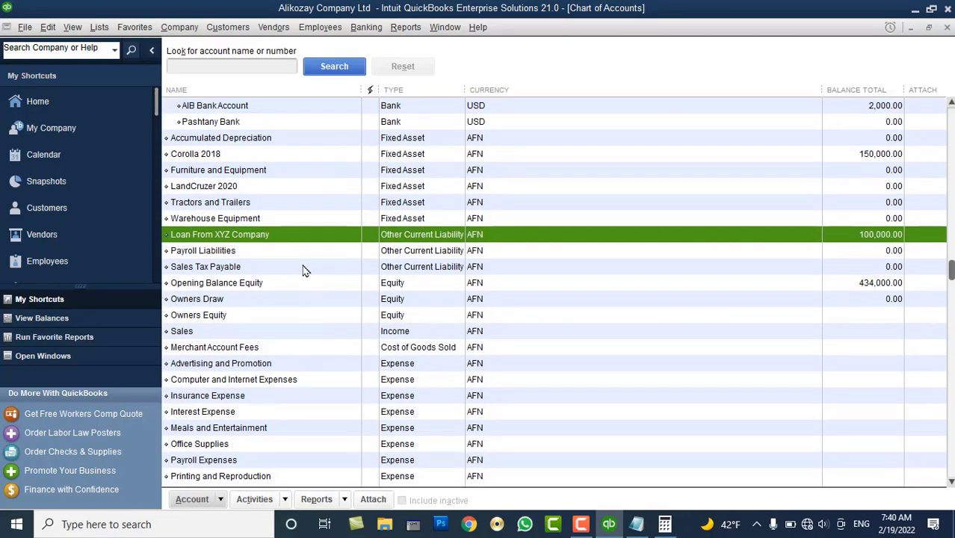
scroll(304, 270, down, 3)
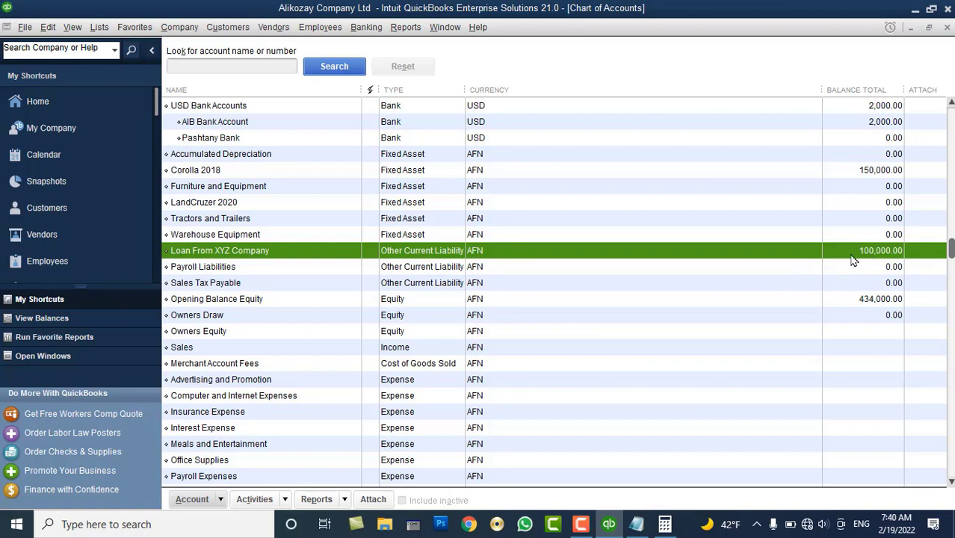
click(857, 305)
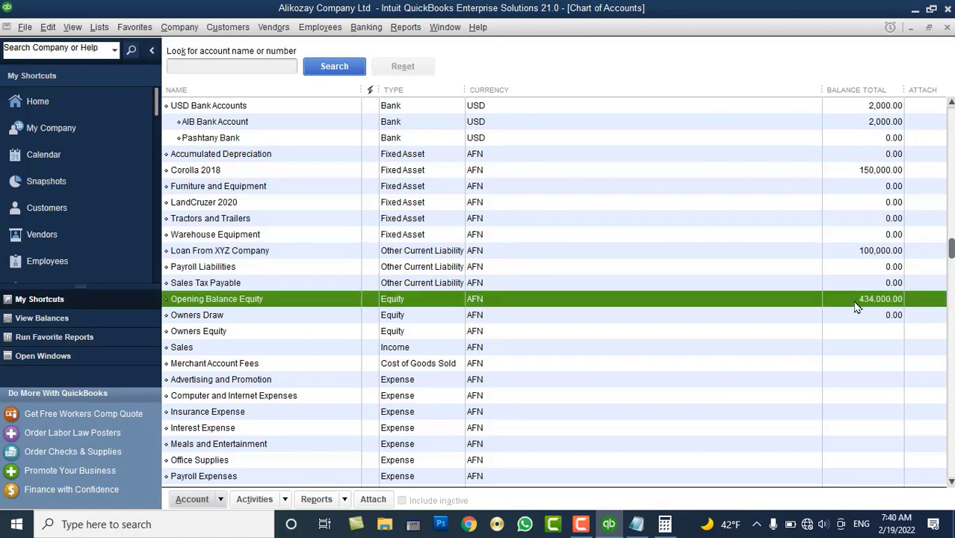
right_click(543, 210)
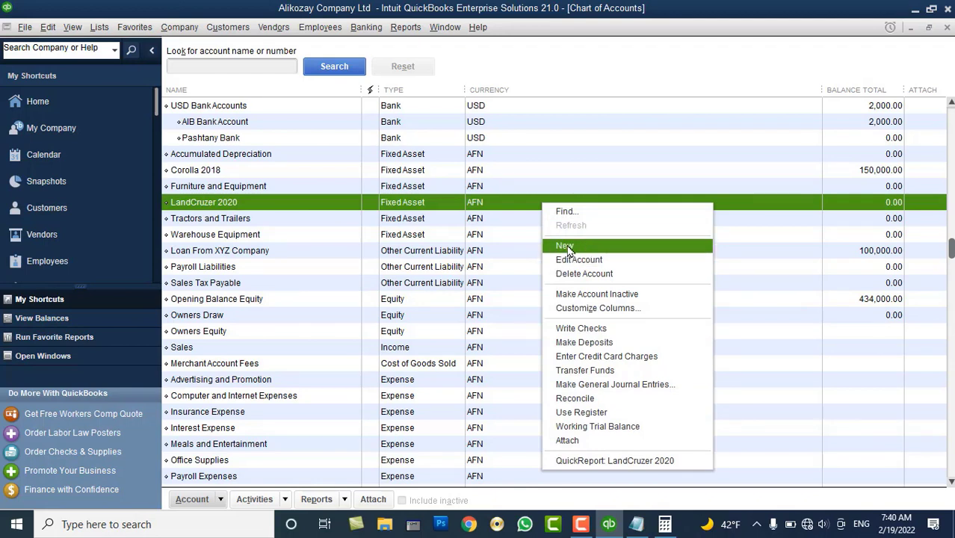
Start a Long Term Liability account named 'Loan from AIB Bank - AFN'
click(567, 247)
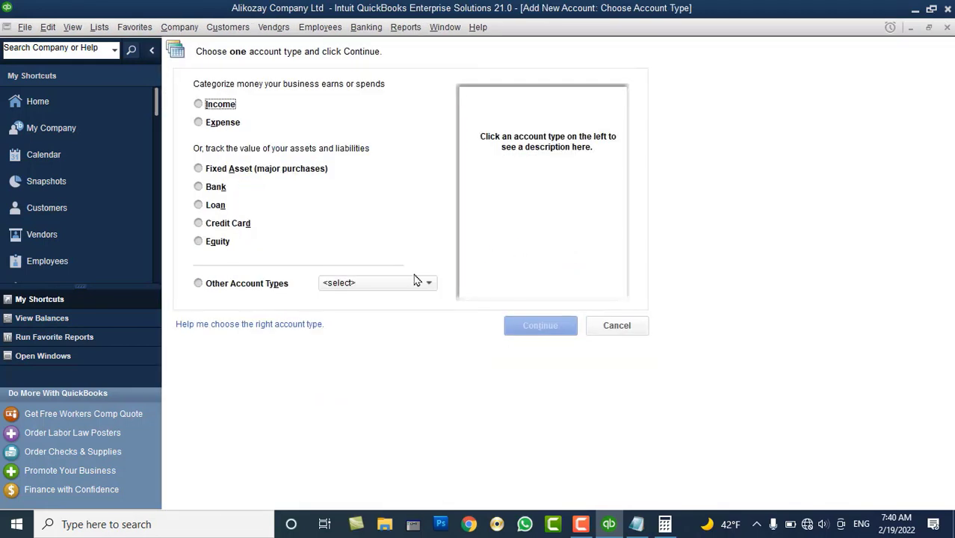
click(216, 206)
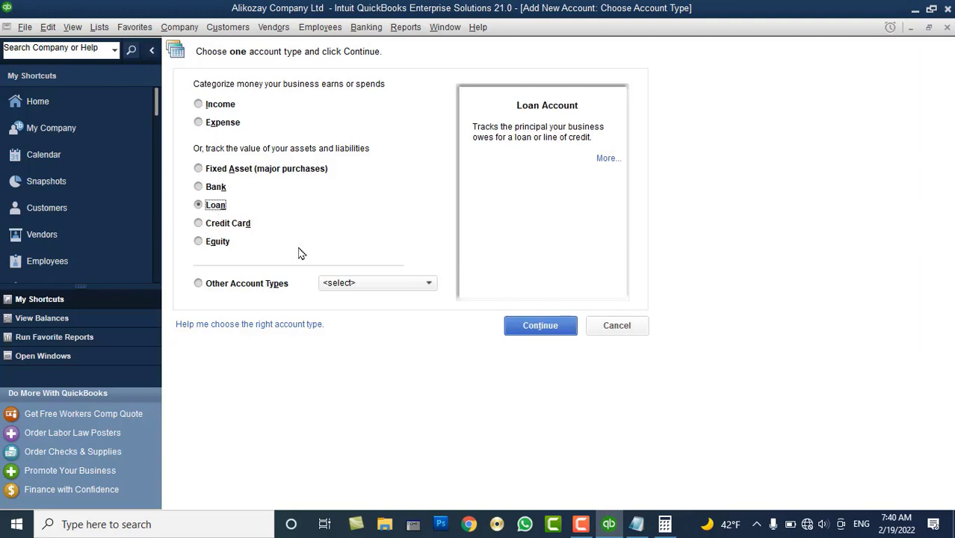
click(374, 284)
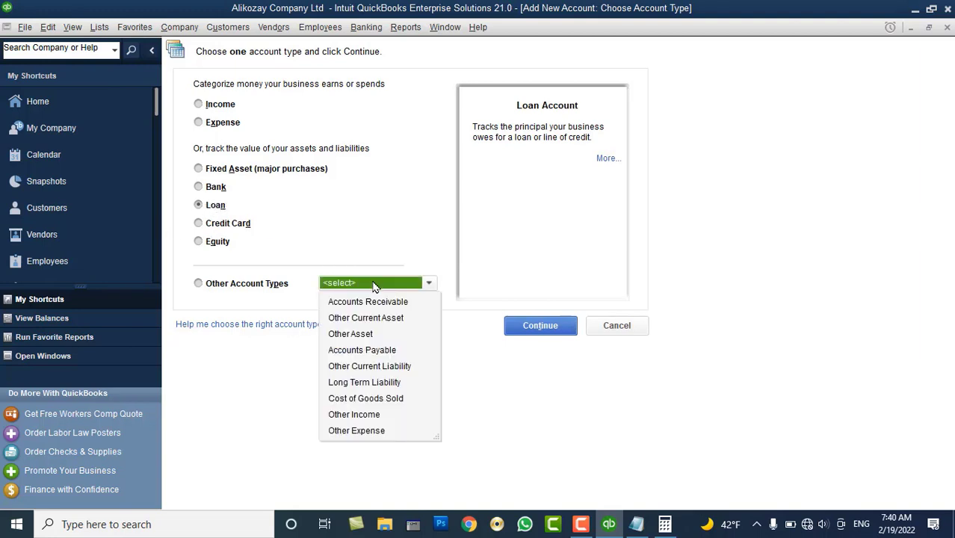
click(375, 382)
click(544, 326)
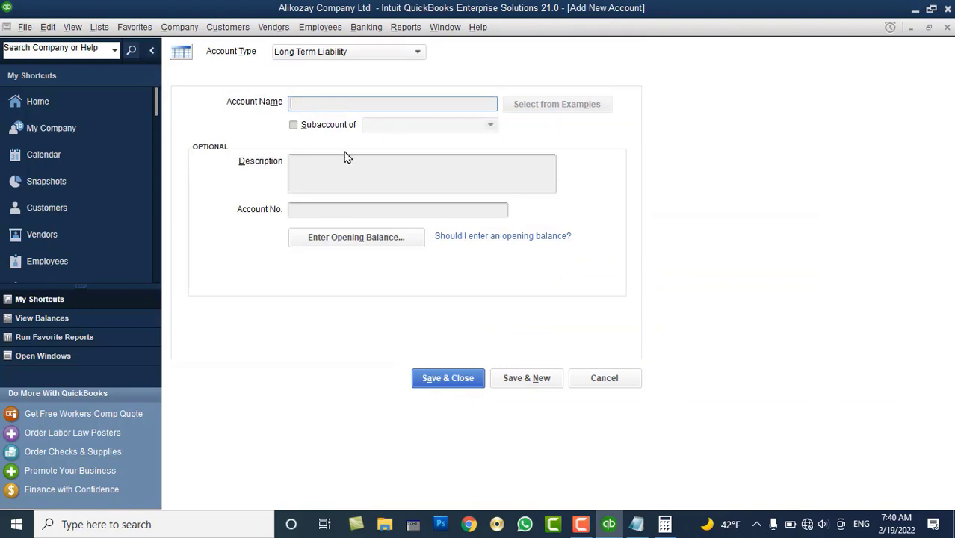
text(Loan from AIB Bank)
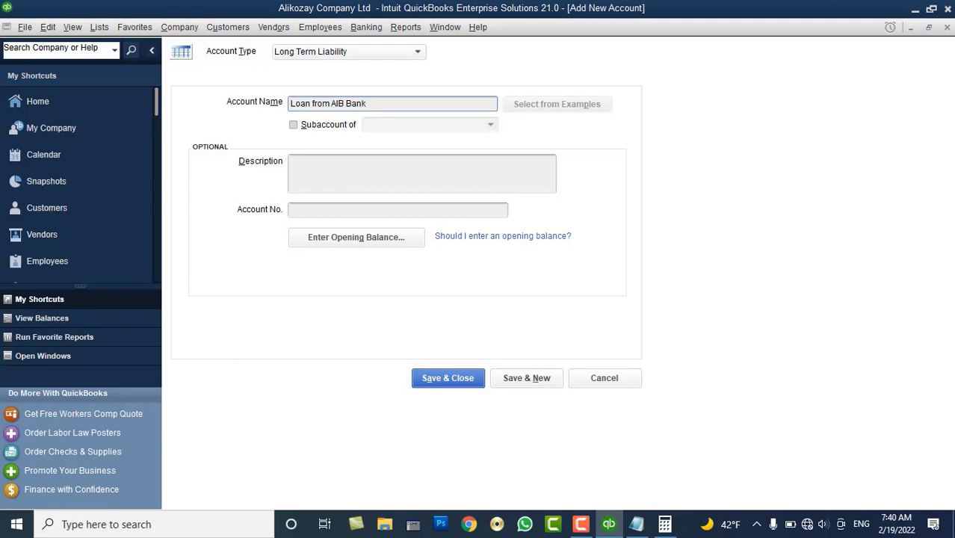
text( - AFN)
Give it a 200,000 opening balance as of 02/01/2022 and save it
click(341, 237)
text(200000)
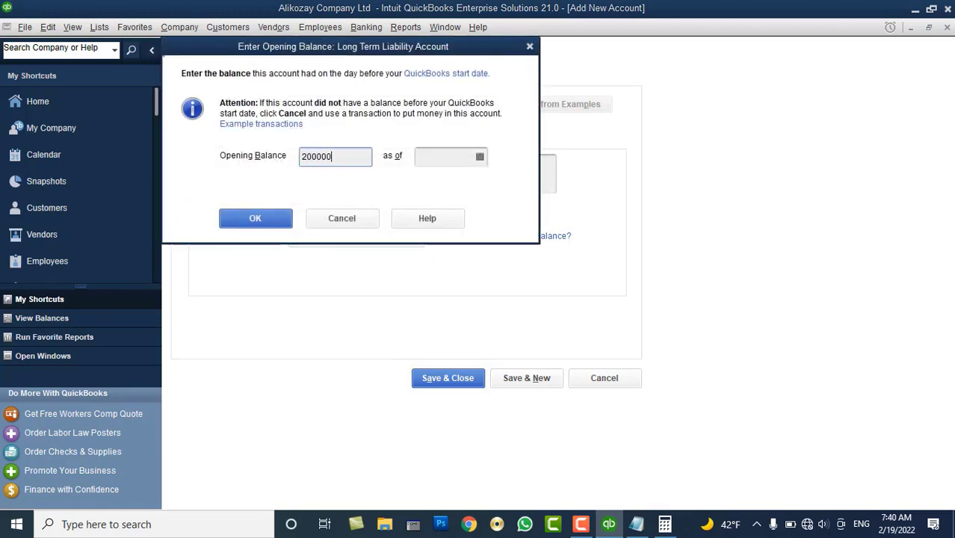
key(Tab)
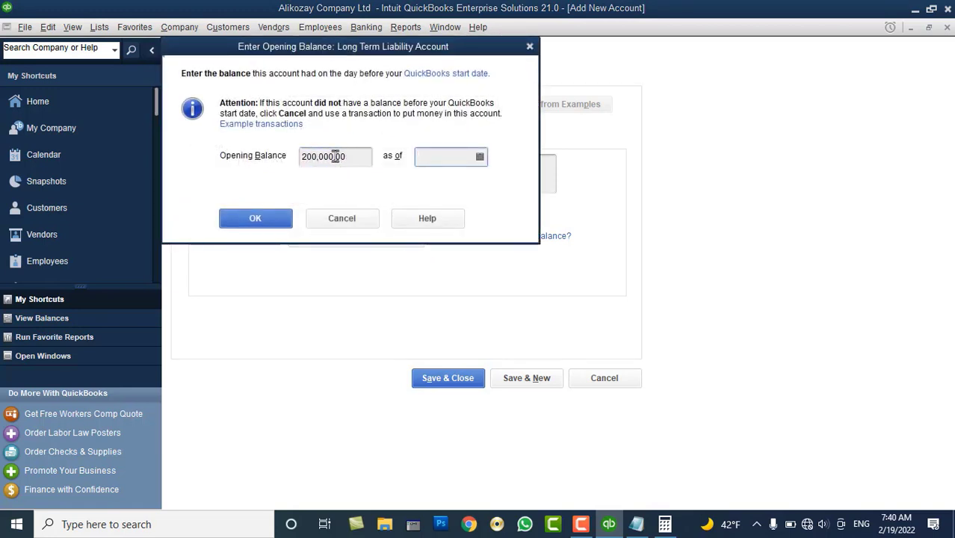
click(479, 156)
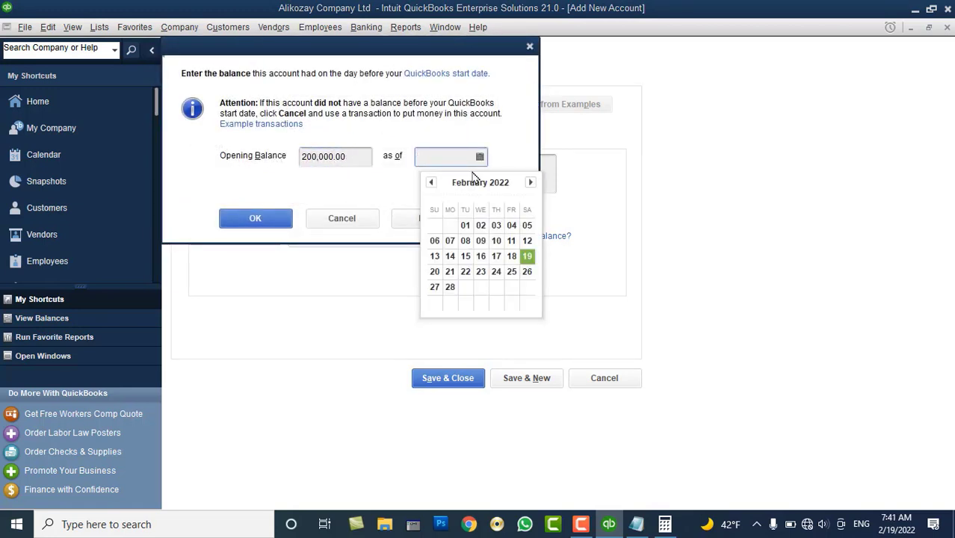
click(464, 225)
click(255, 218)
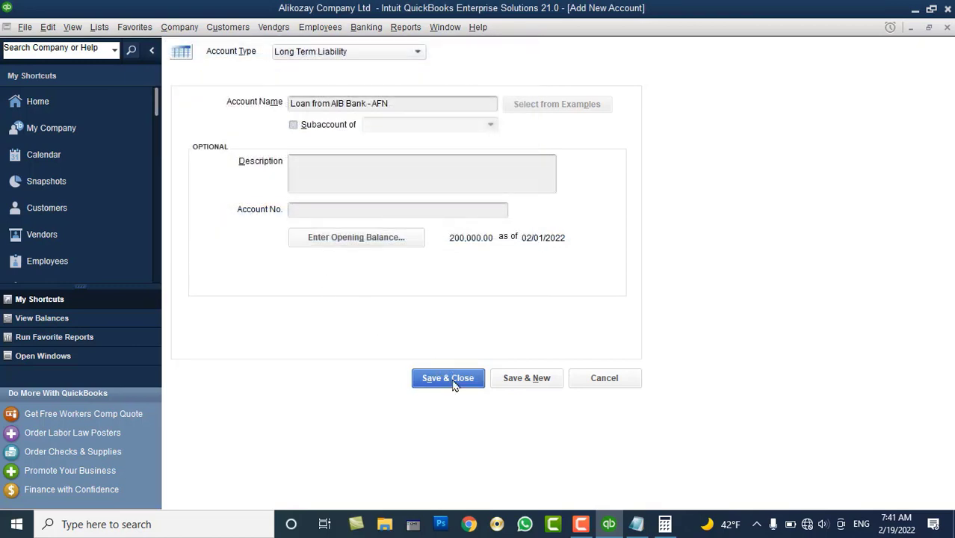
click(447, 378)
Review the Loan From XYZ Company and Loan from AIB Bank - AFN accounts in the list
scroll(219, 187, up, 3)
scroll(219, 186, up, 3)
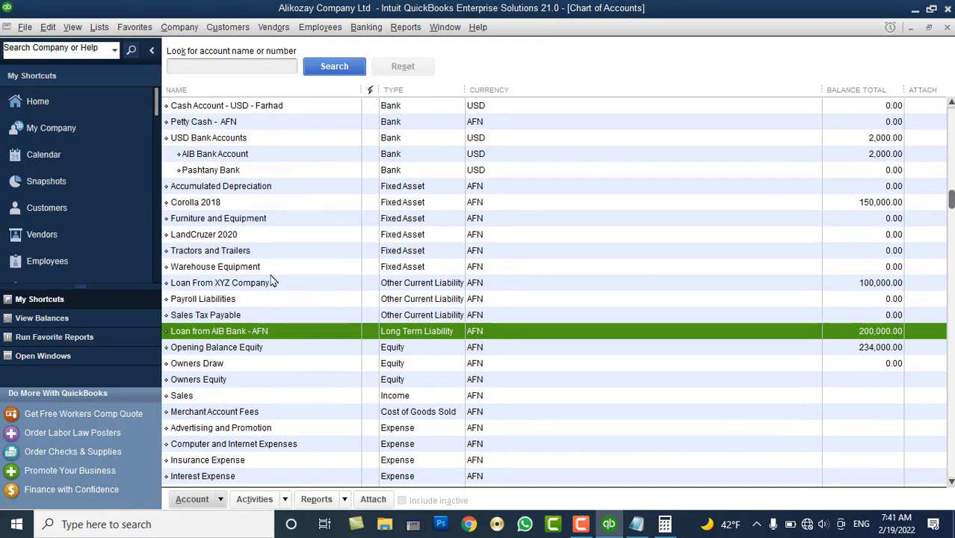
click(237, 287)
click(253, 333)
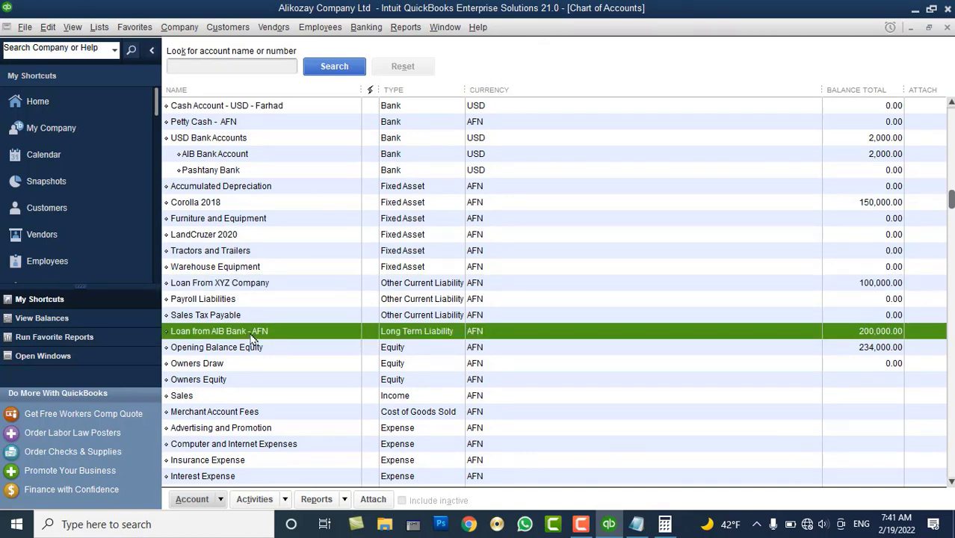
scroll(252, 338, down, 1)
scroll(252, 338, up, 1)
scroll(253, 338, down, 3)
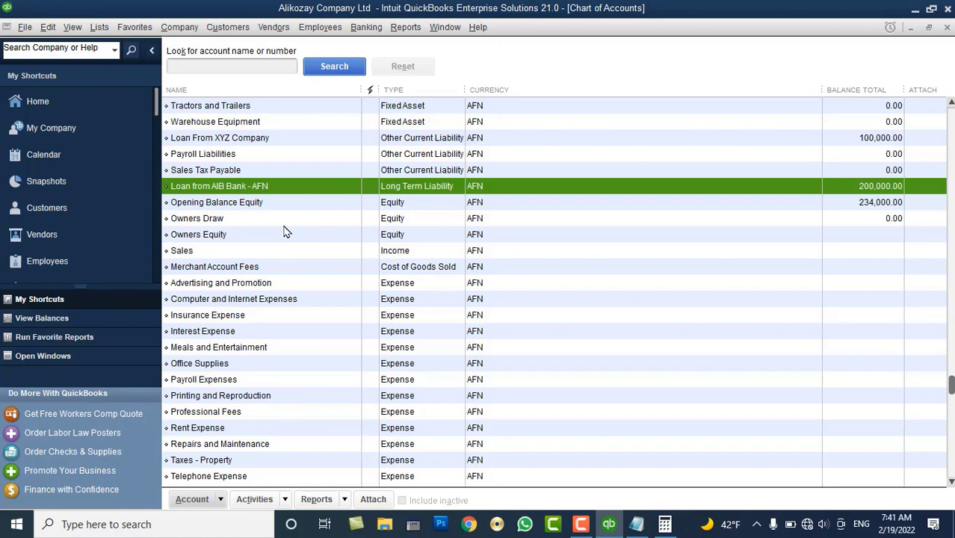
Delete the Owners Draw account from the chart of accounts
click(205, 221)
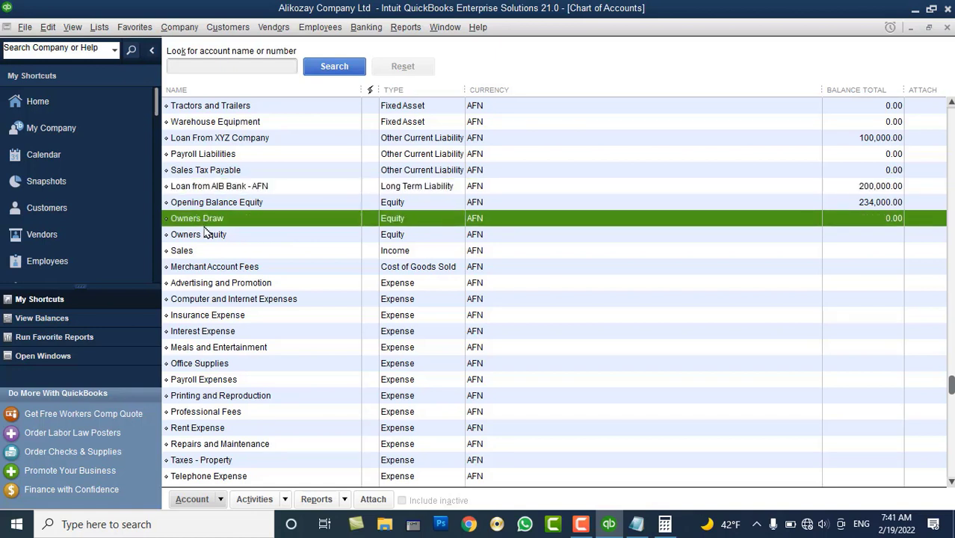
click(204, 235)
right_click(204, 218)
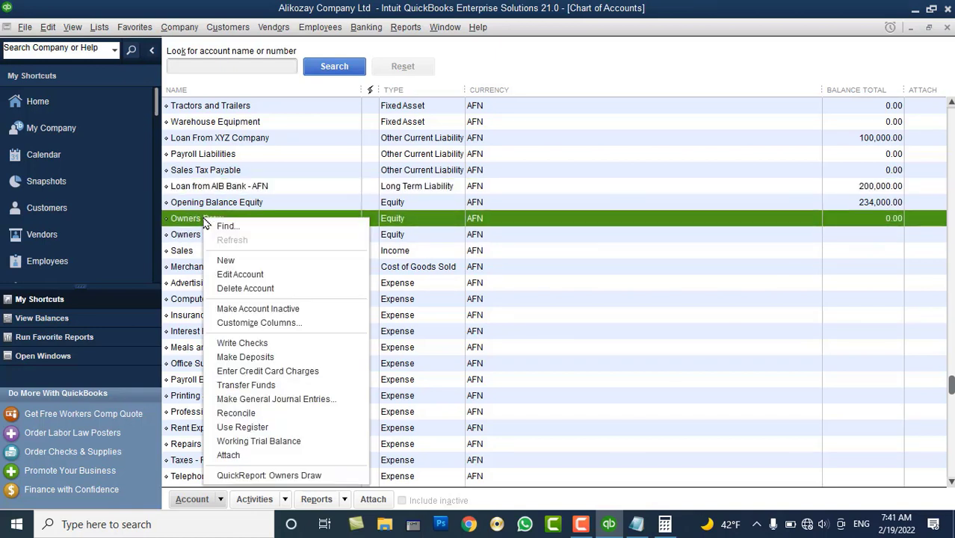
click(245, 288)
click(446, 170)
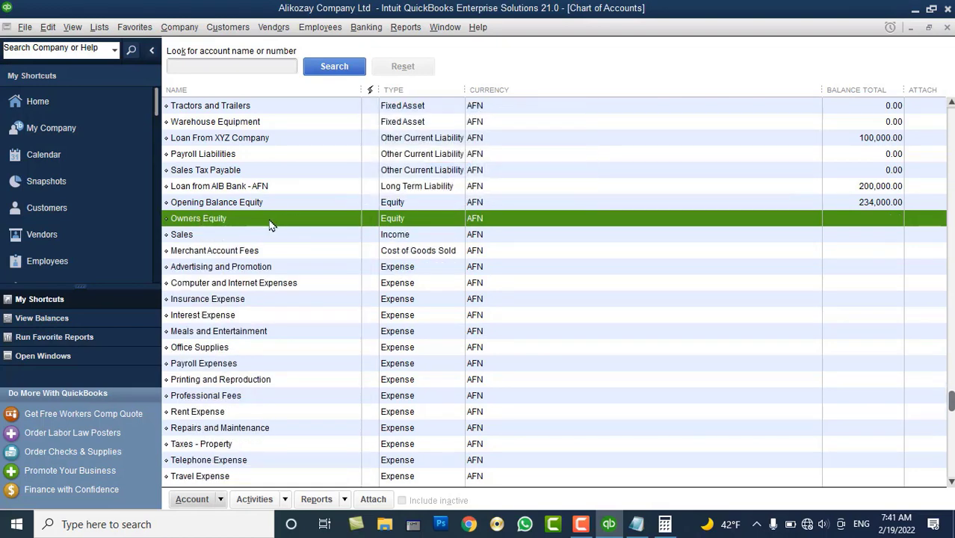
Delete the Owners Equity account, leaving Opening Balance Equity at 234,000.00
right_click(241, 223)
click(277, 292)
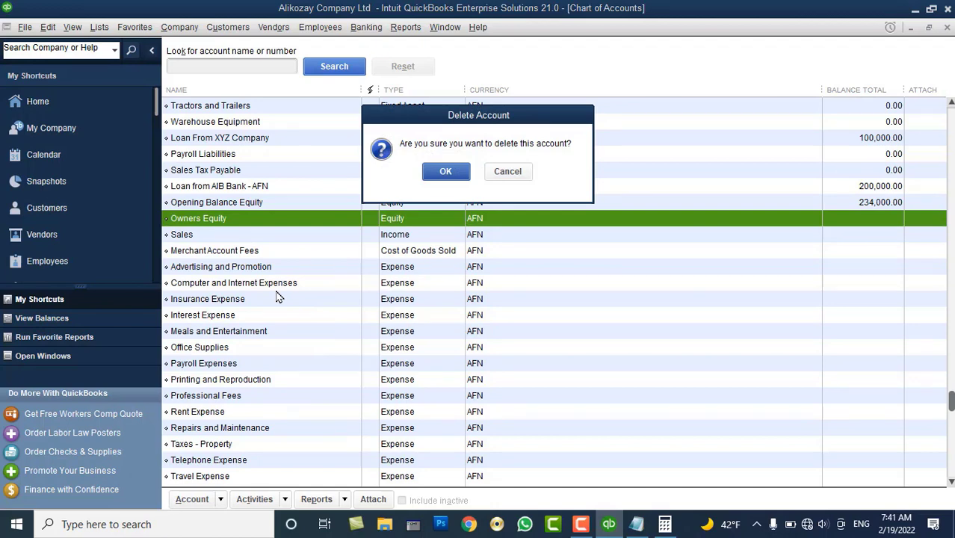
click(446, 171)
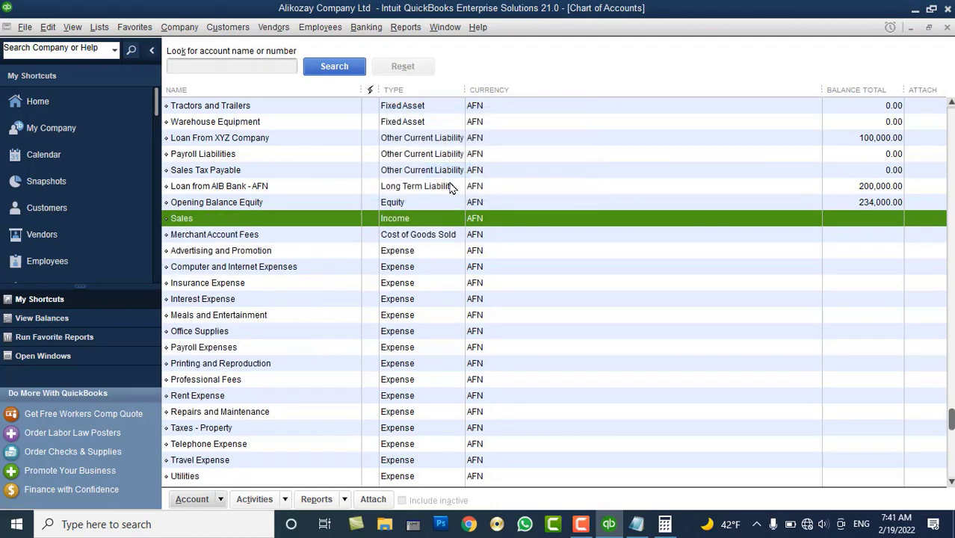
right_click(429, 207)
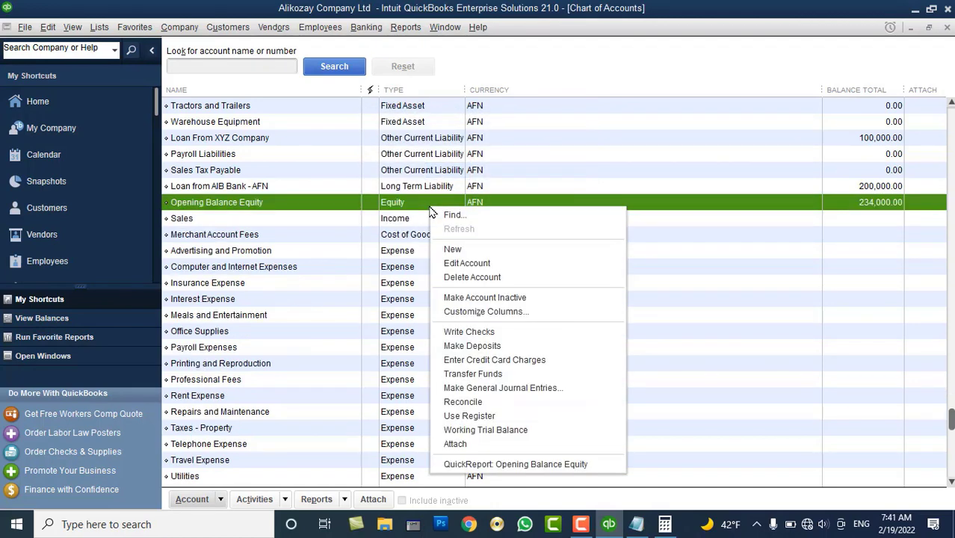
Create the Equity account 'Owner Equity' and enter 'Draw' as the next account's name
click(457, 249)
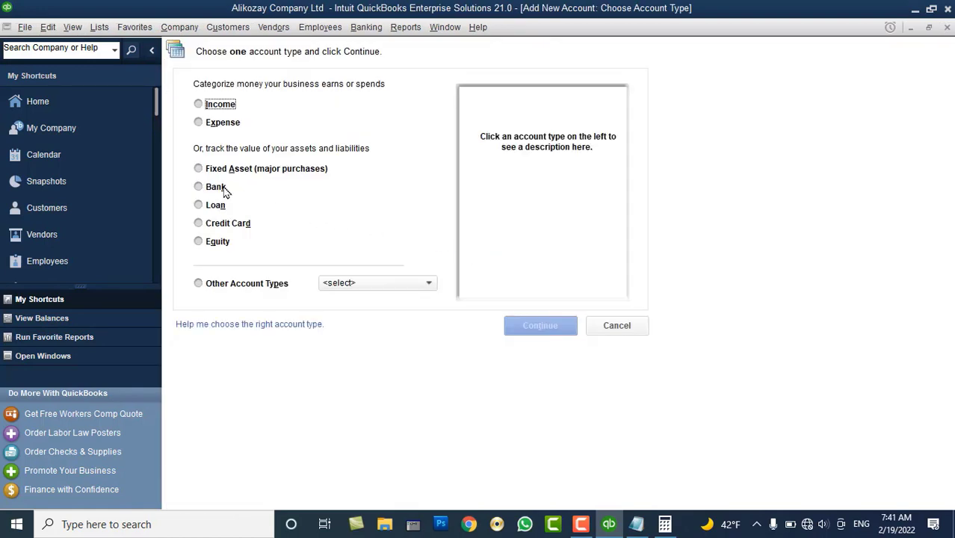
click(217, 242)
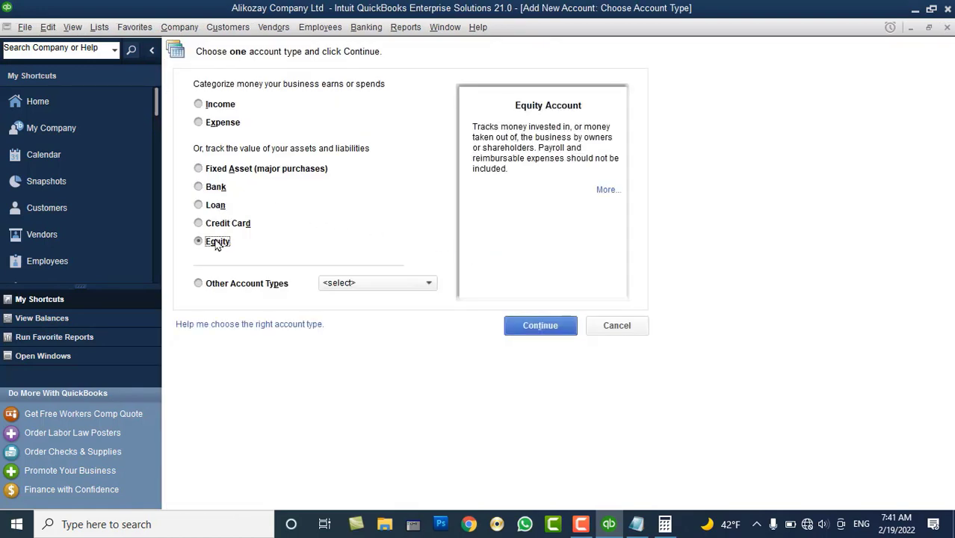
click(556, 332)
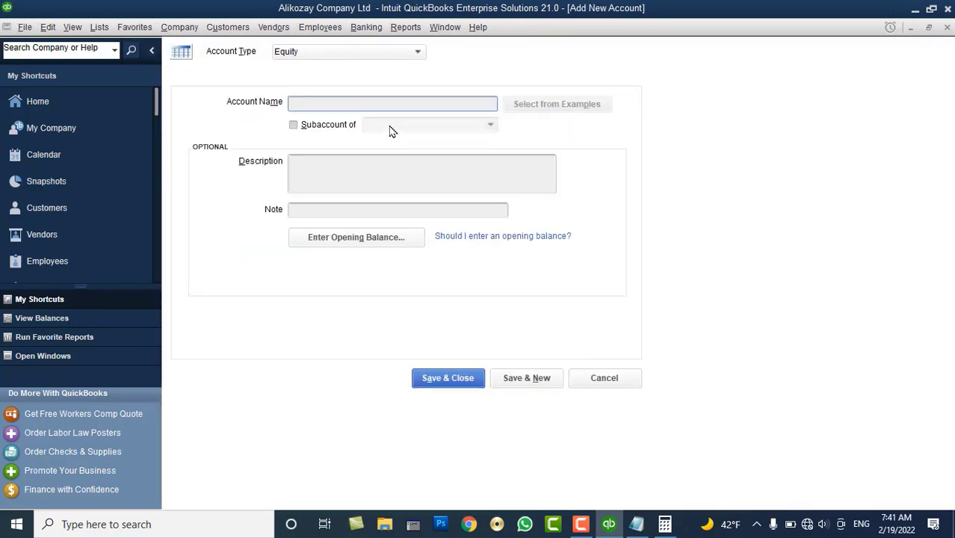
text(Owner Equity)
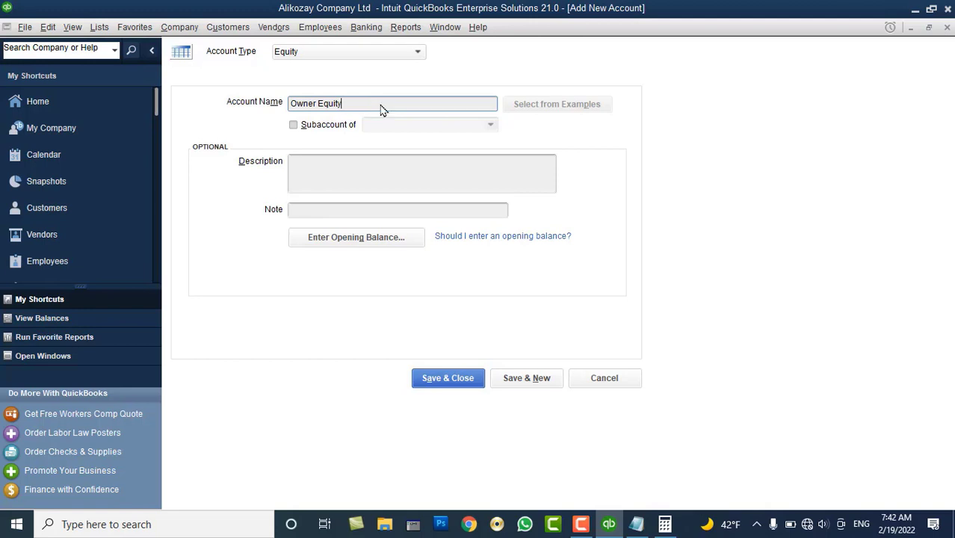
click(528, 379)
text(Draw)
Save Draw as a subaccount of Owner Equity
click(329, 126)
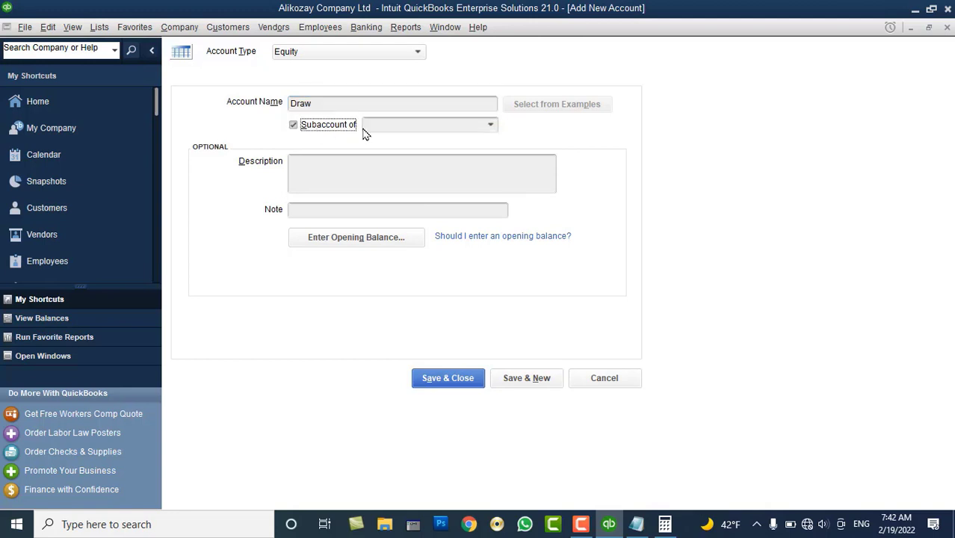
click(490, 125)
click(397, 192)
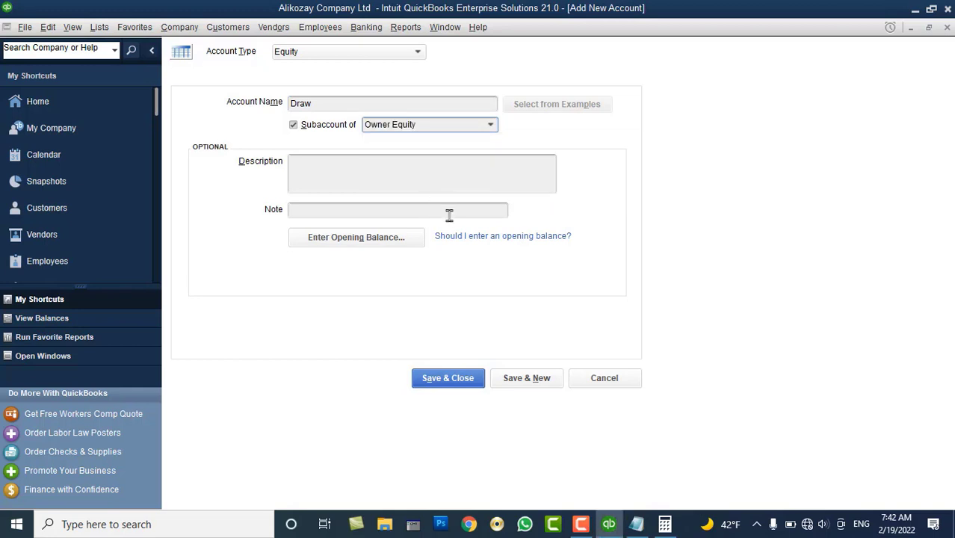
click(516, 386)
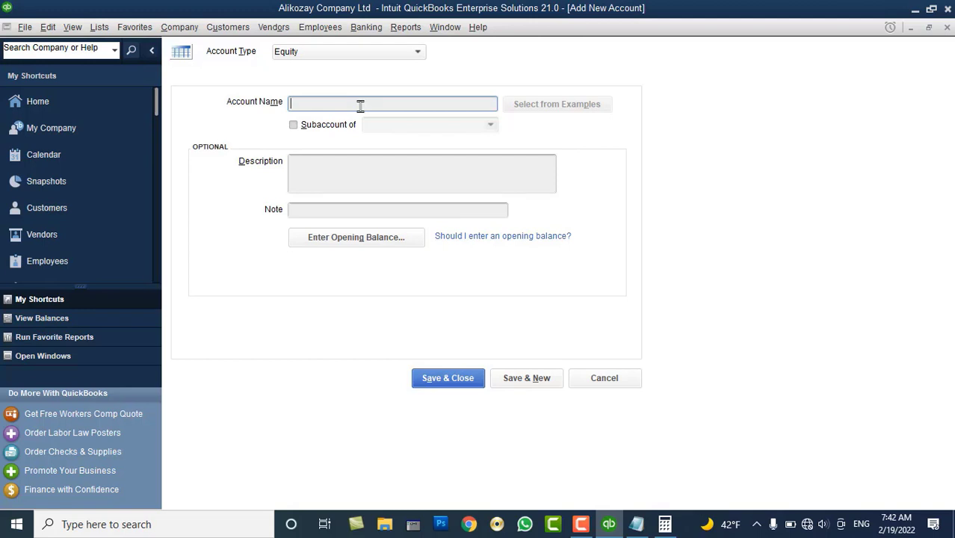
Add 'Contribution' as an Equity subaccount of Owner Equity
text(Contribution)
click(322, 125)
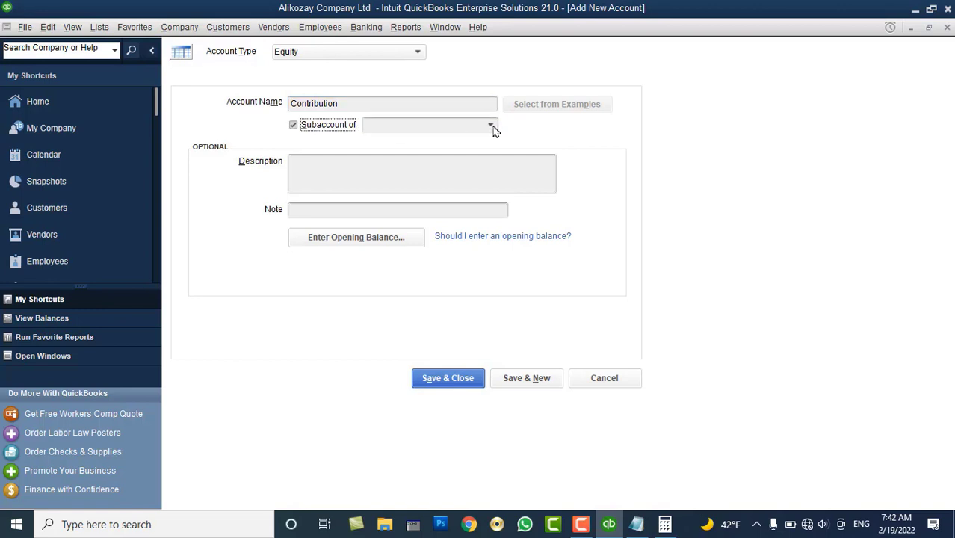
click(491, 126)
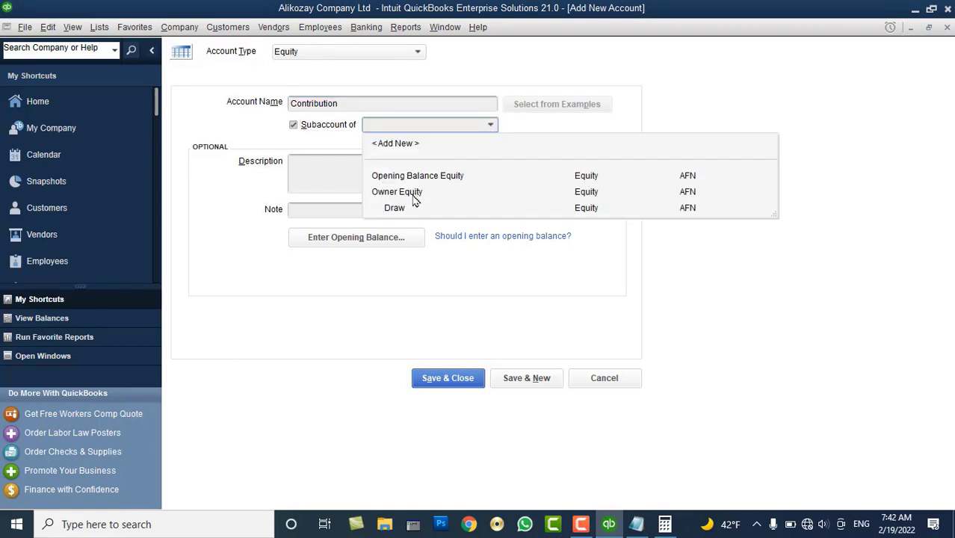
click(414, 192)
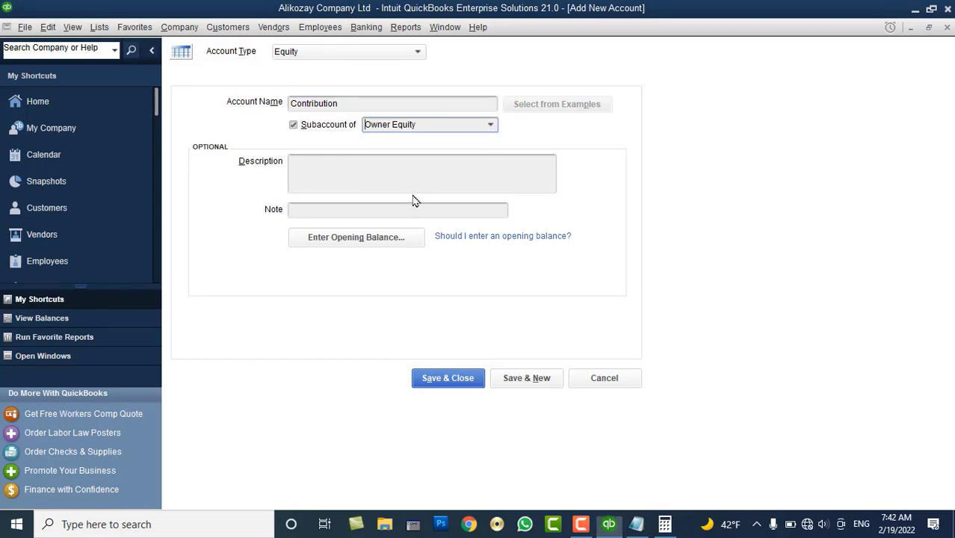
click(522, 378)
Name the next account 'Capital Account' and set it as a subaccount of Owner Equity
text(Cap)
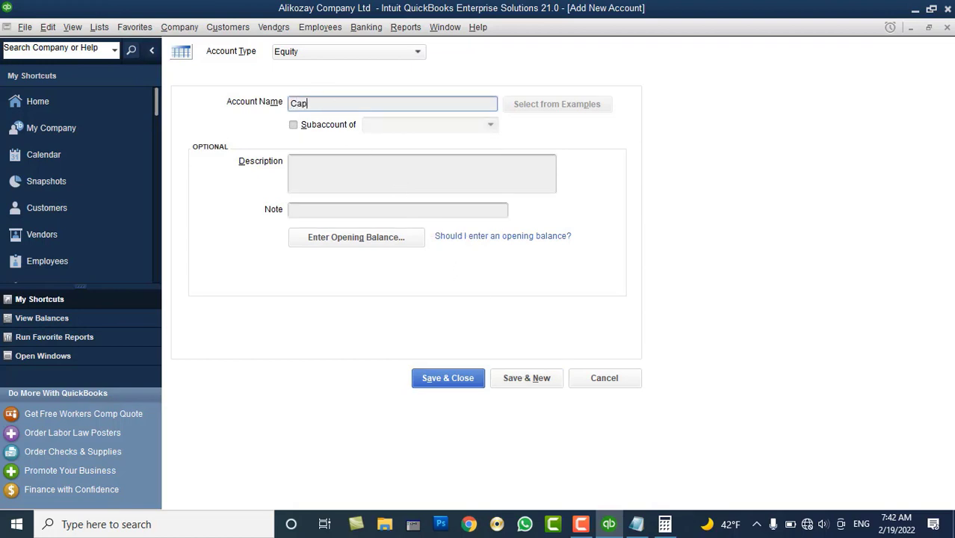
text(ital Account)
click(323, 126)
click(490, 126)
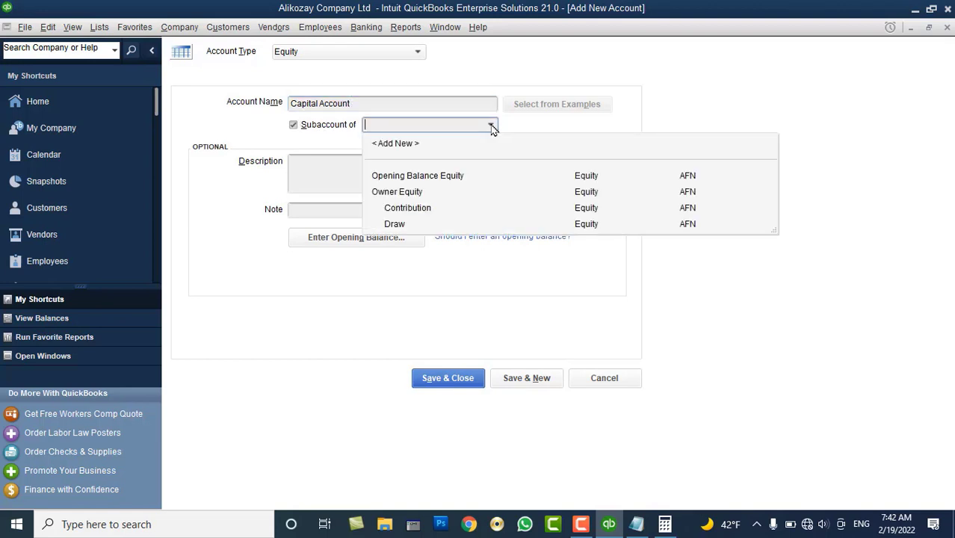
click(414, 193)
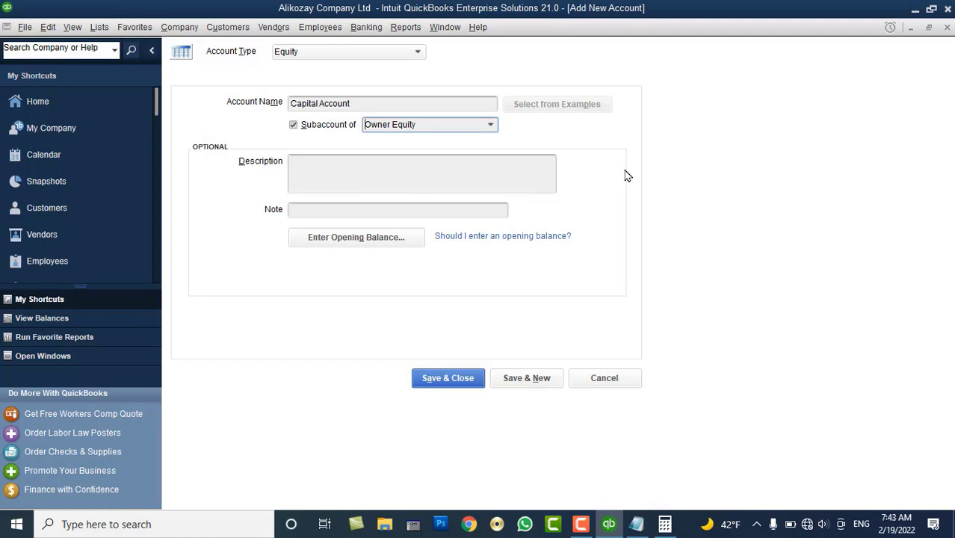
Save Capital Account and check Owner Equity, Contribution and Sales in the chart of accounts
click(448, 377)
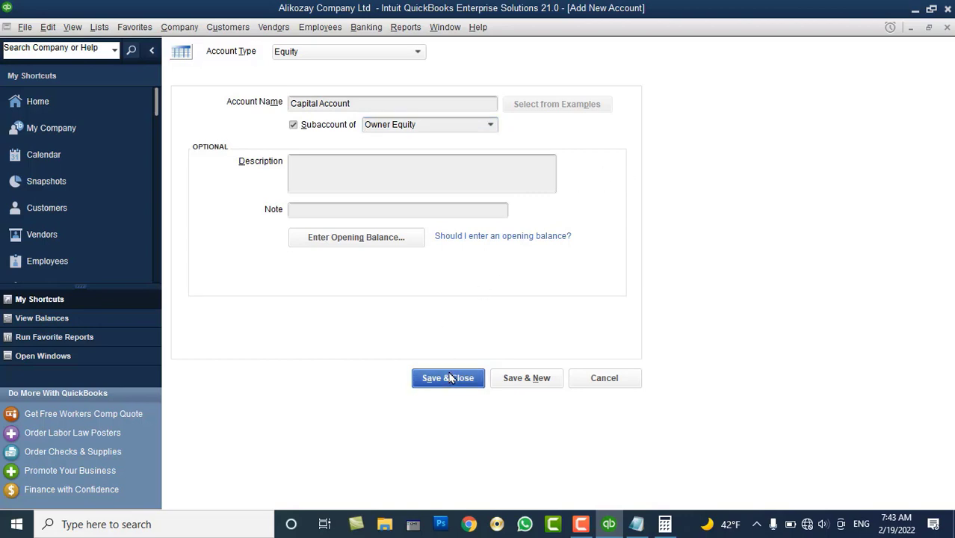
scroll(272, 183, up, 2)
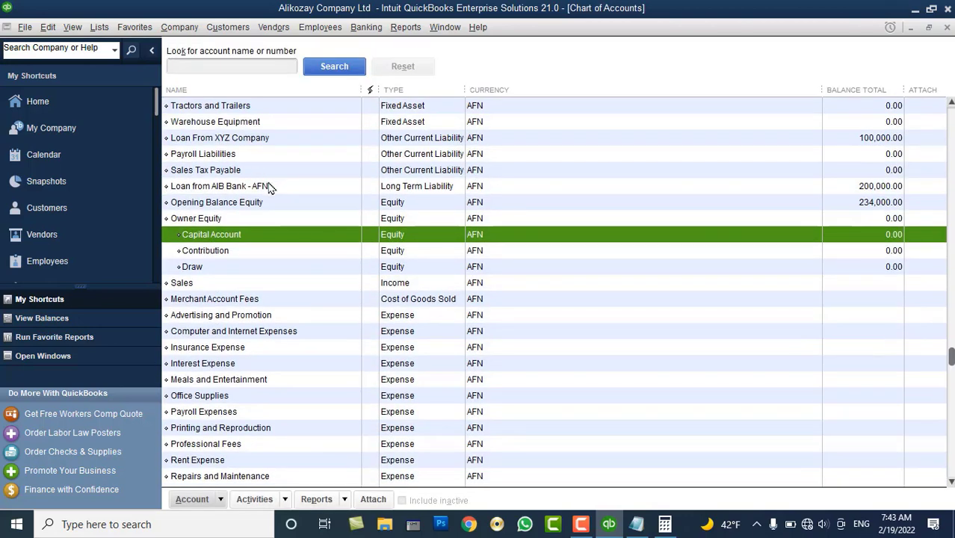
click(215, 219)
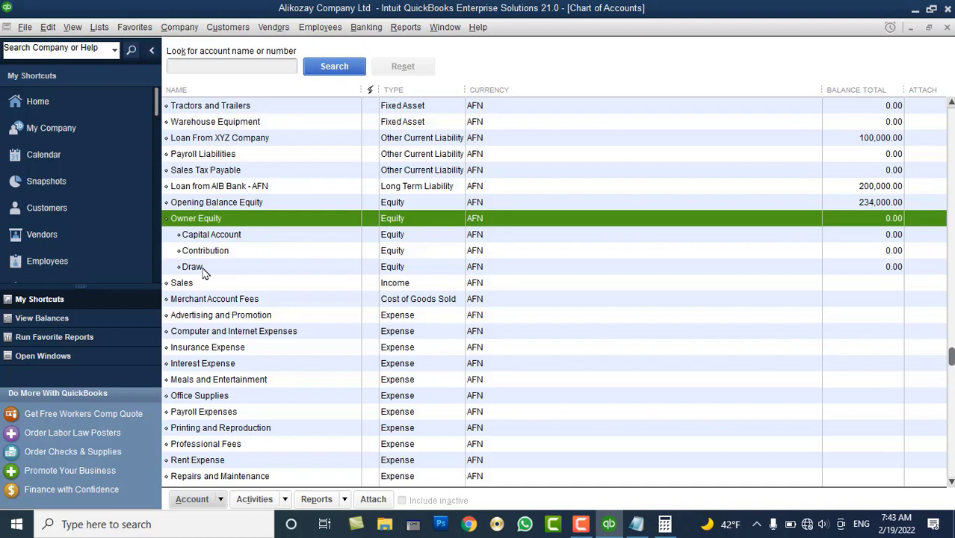
click(206, 254)
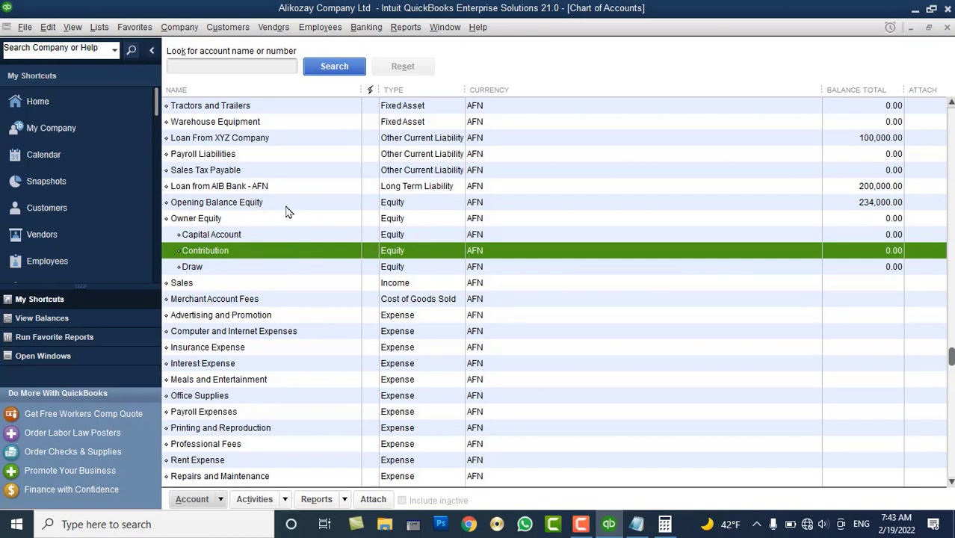
click(233, 285)
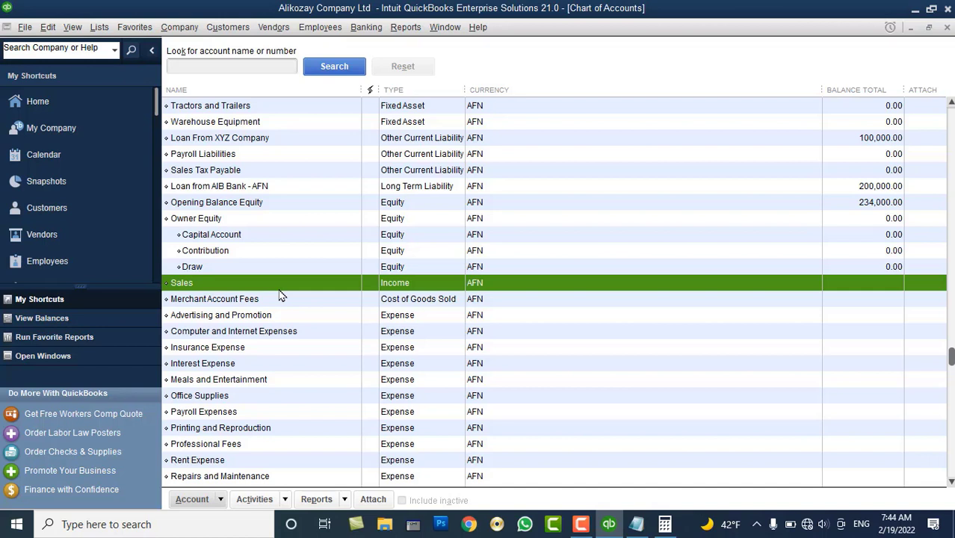
click(99, 27)
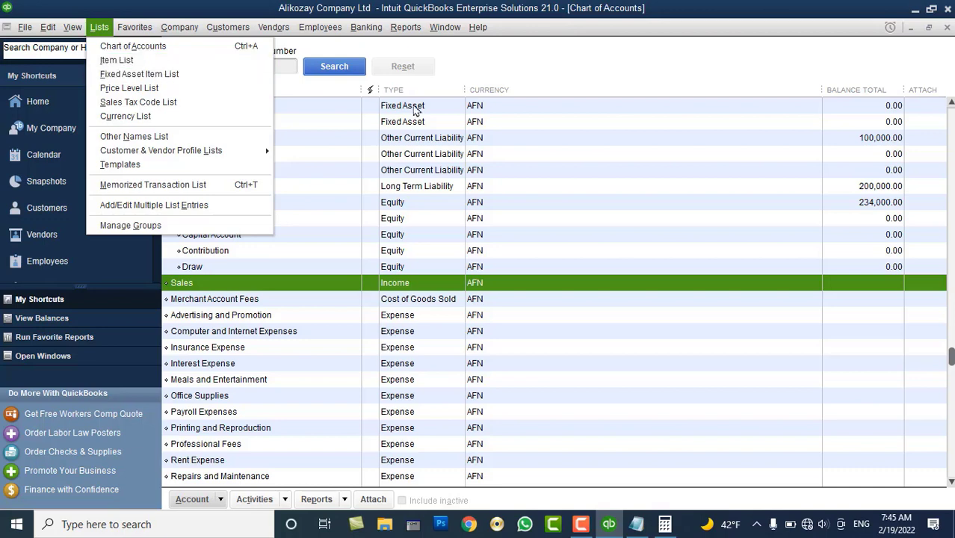
Create the Income account 'Englis Language Income'
right_click(419, 239)
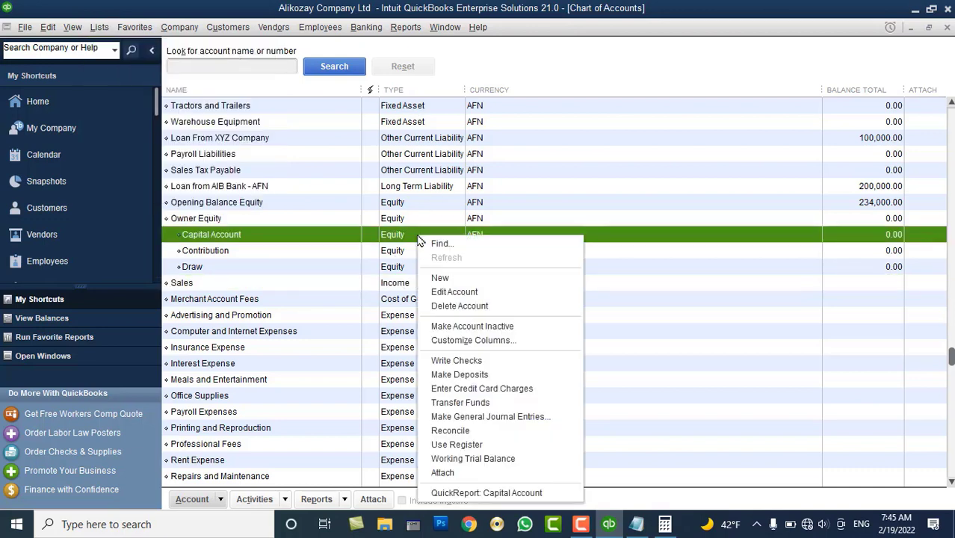
click(432, 276)
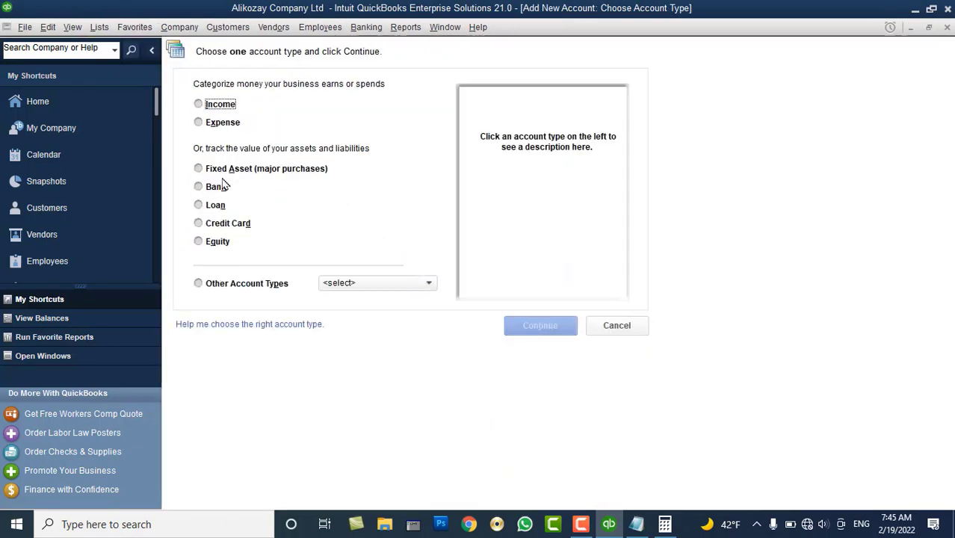
click(221, 107)
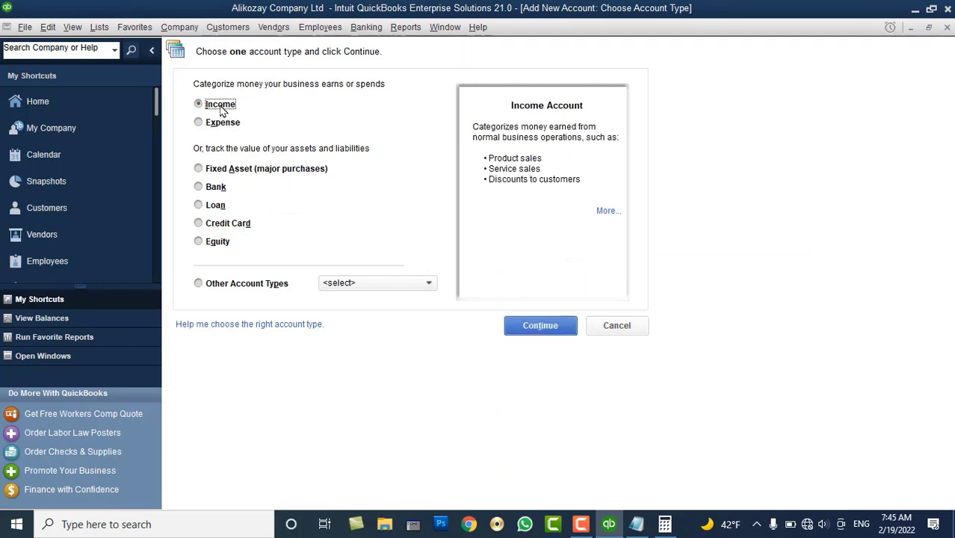
click(517, 331)
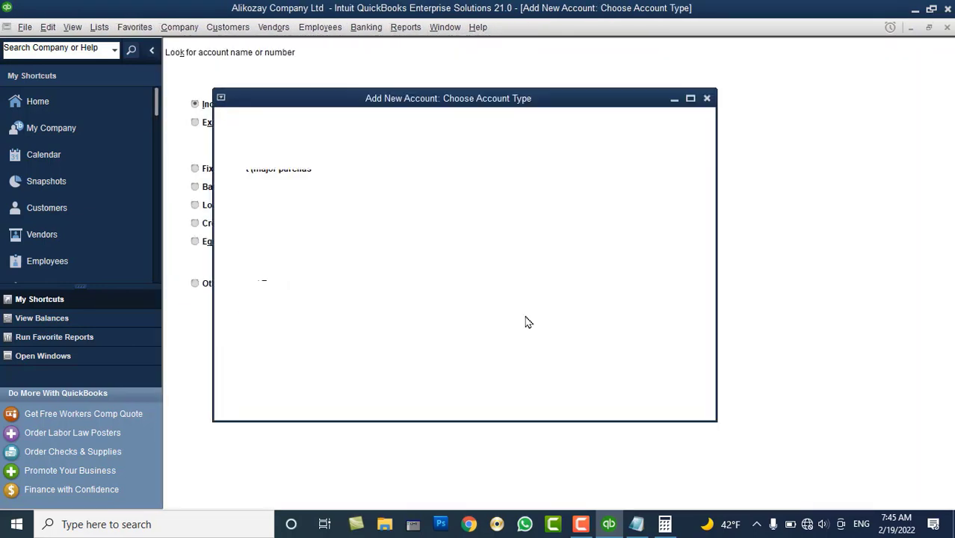
text(Engli)
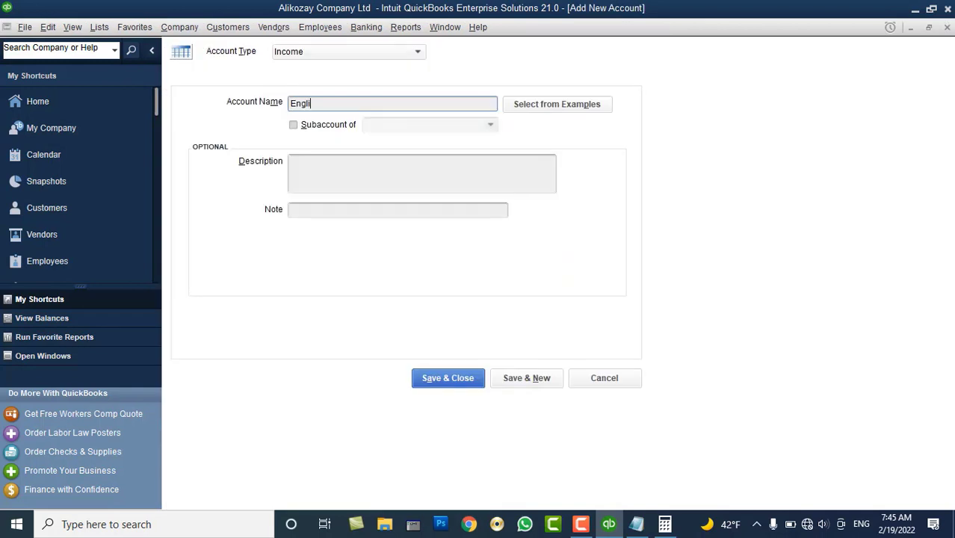
text(s Language Income)
click(525, 379)
Add the Income account 'Computer Dept Income' and return to the chart of accounts
text(Com)
text(puter Dept Income)
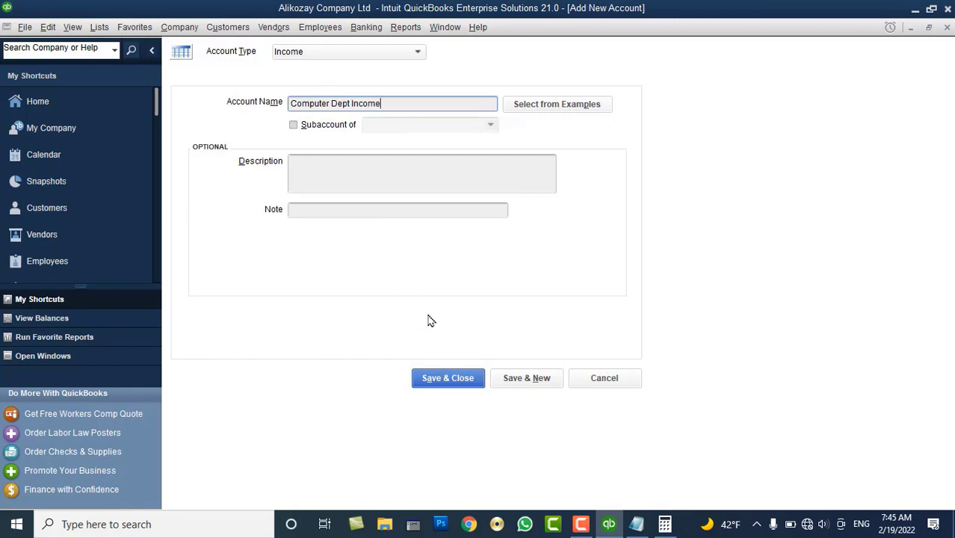
click(447, 378)
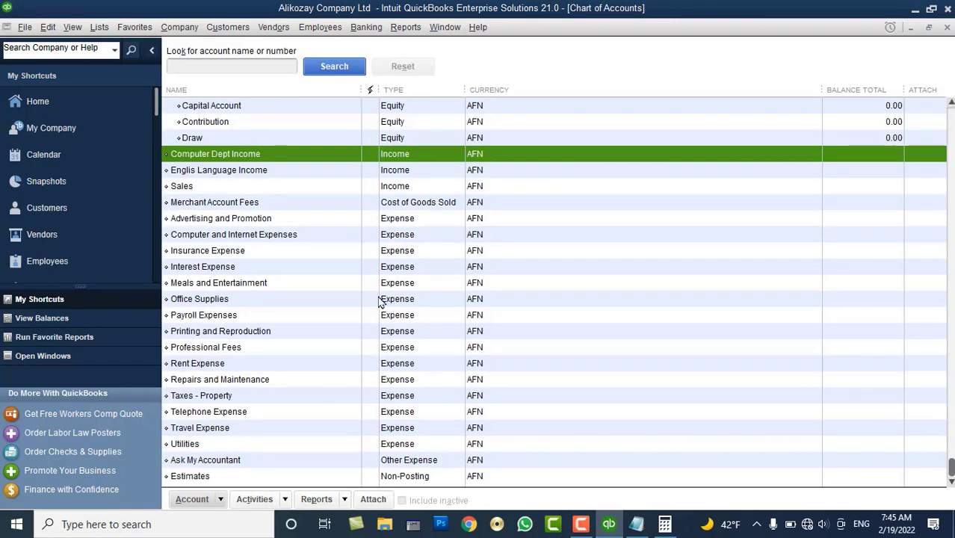
scroll(224, 194, up, 2)
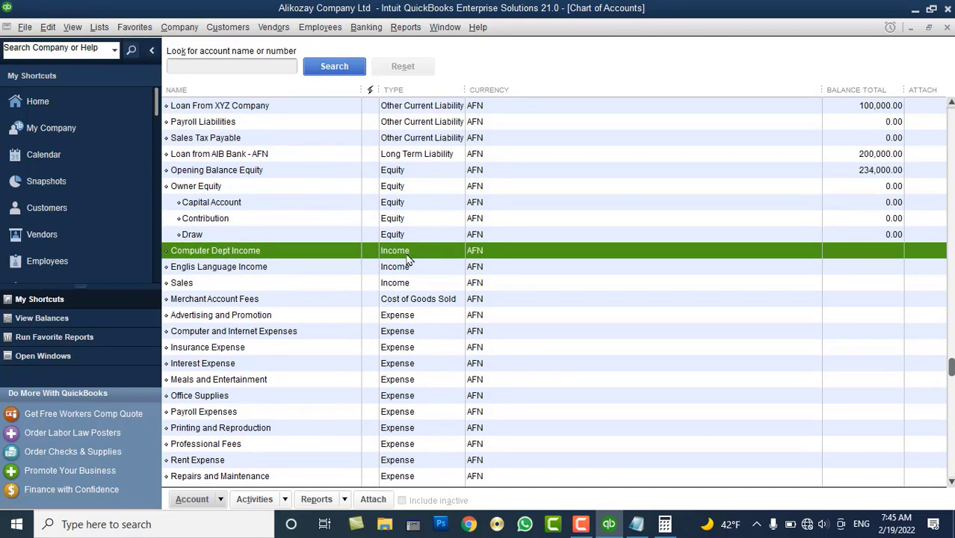
click(278, 269)
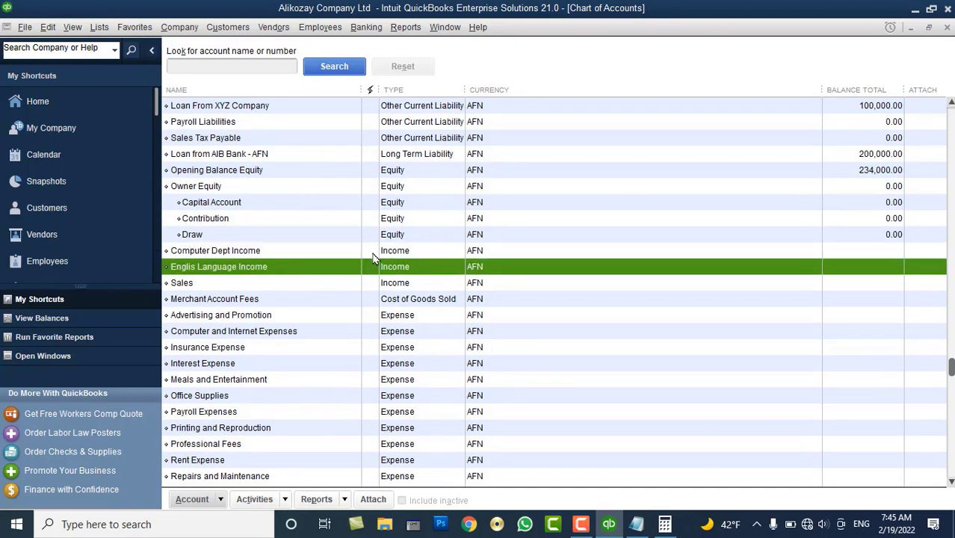
Create a new Income account named 'BBA Dept'
right_click(535, 286)
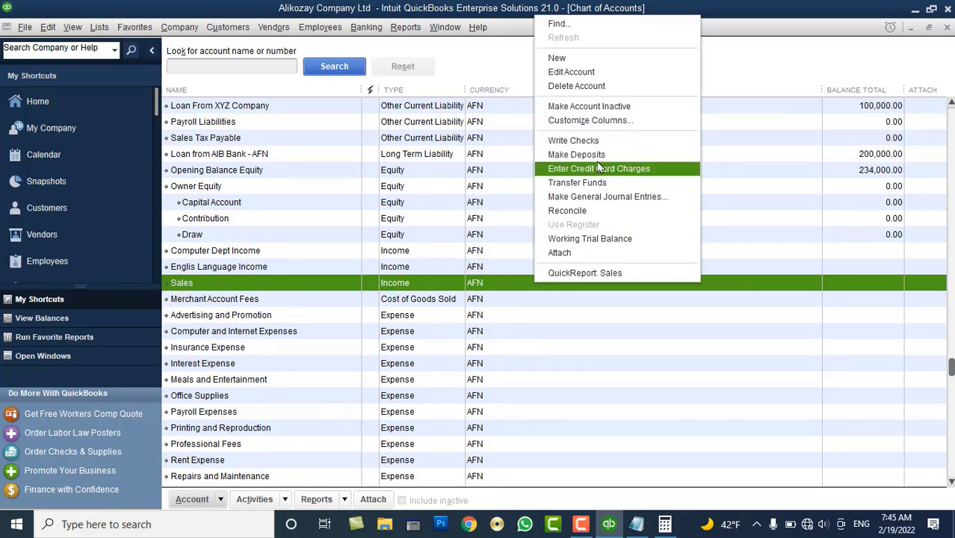
click(584, 60)
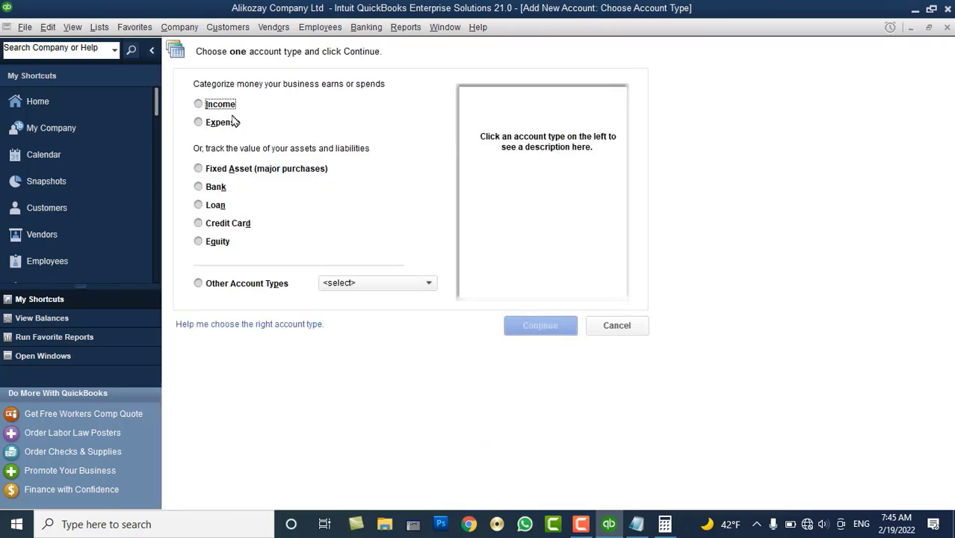
click(225, 109)
click(533, 323)
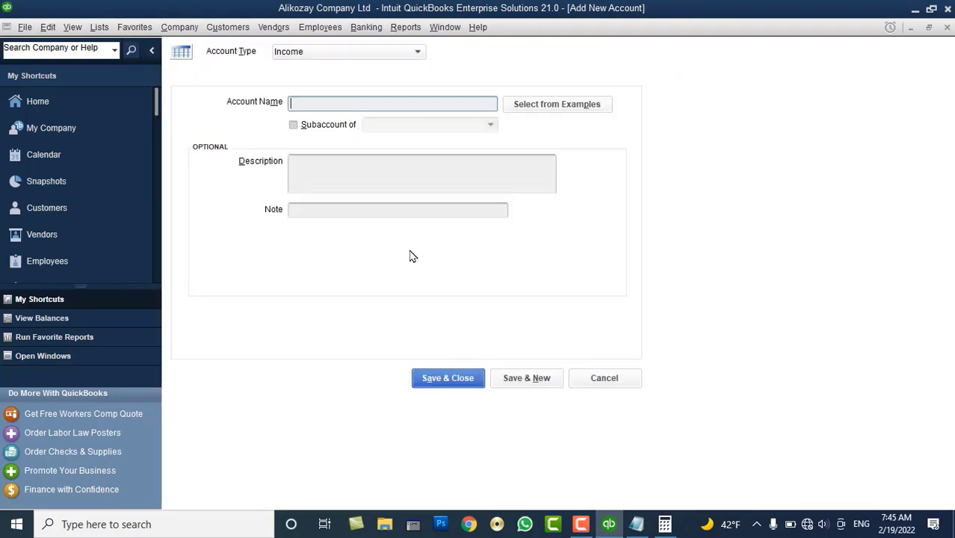
text(BBA Dept)
click(529, 377)
Add the Income accounts 'BCS Dept' and 'LLB Dept', then close the form
text(BCS Dept)
click(534, 379)
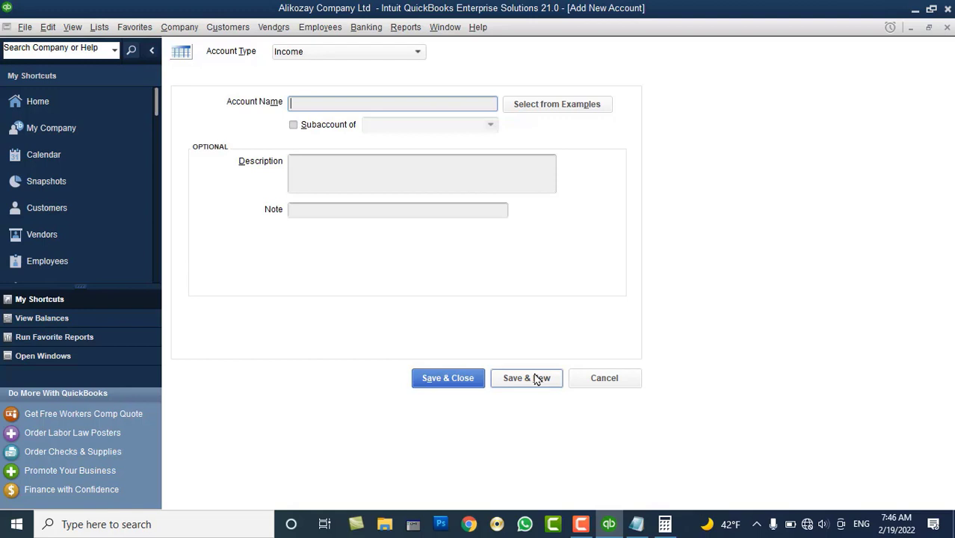
text(L)
key(BackSpace)
text(LLB Dept)
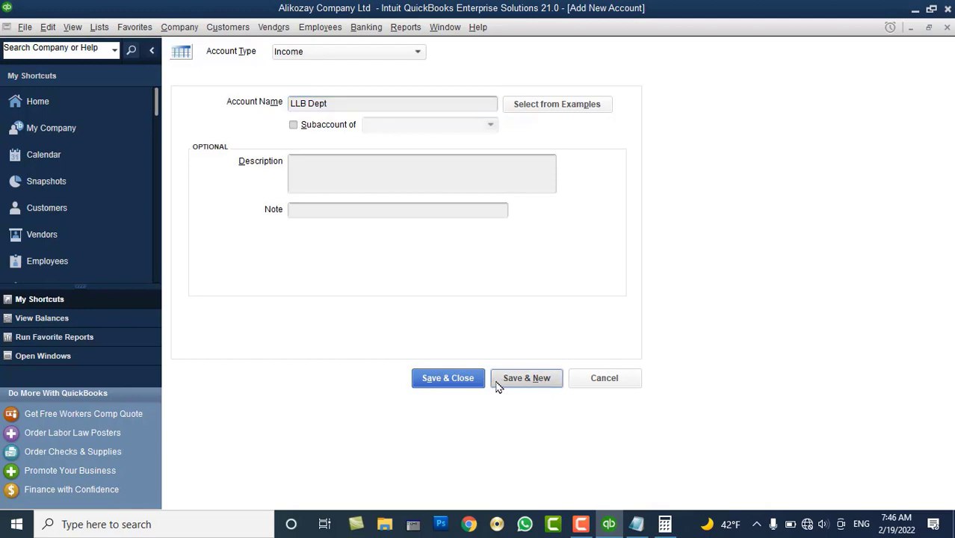
click(447, 382)
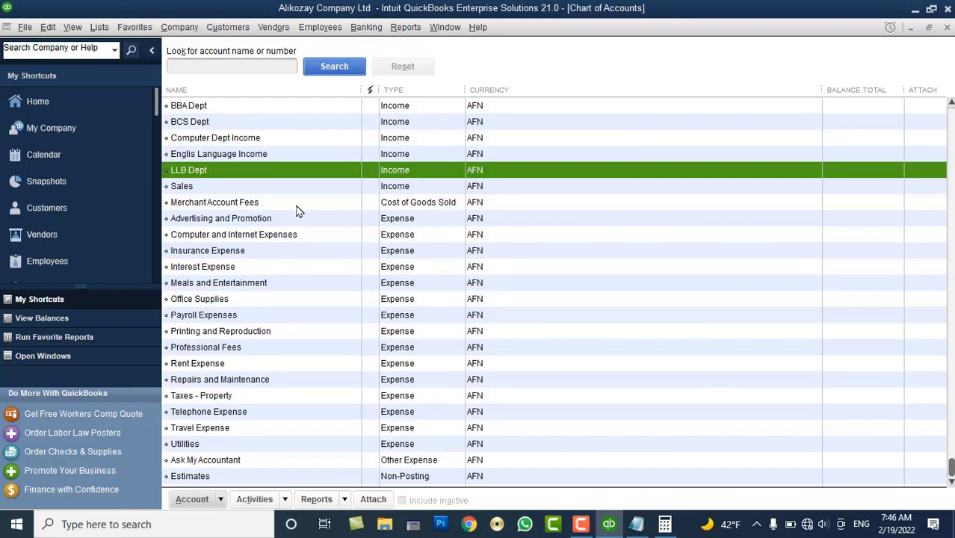
scroll(220, 164, up, 1)
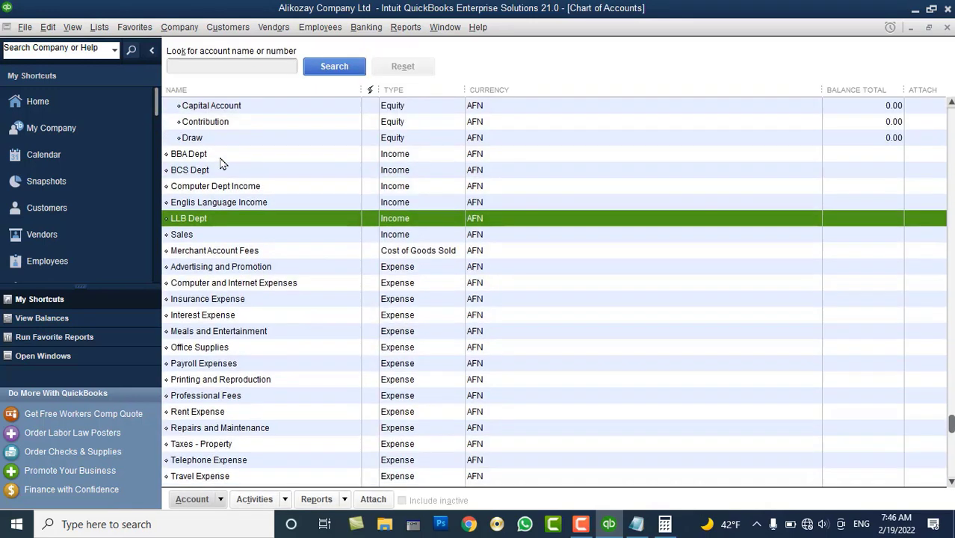
click(220, 155)
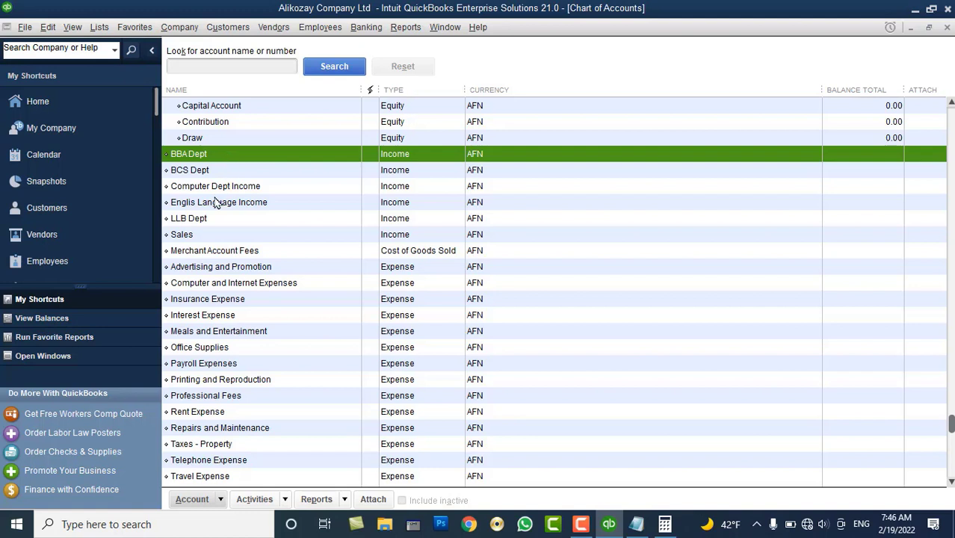
click(206, 220)
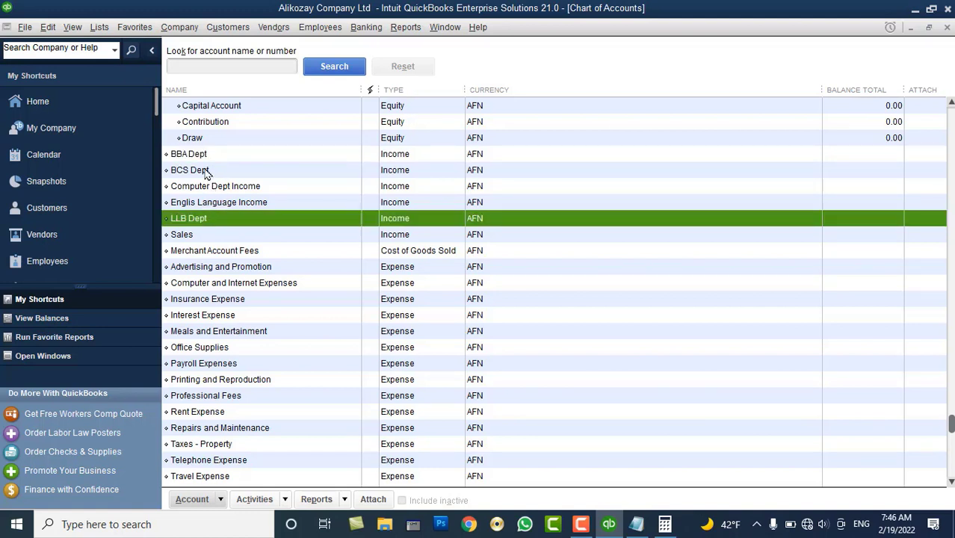
click(207, 172)
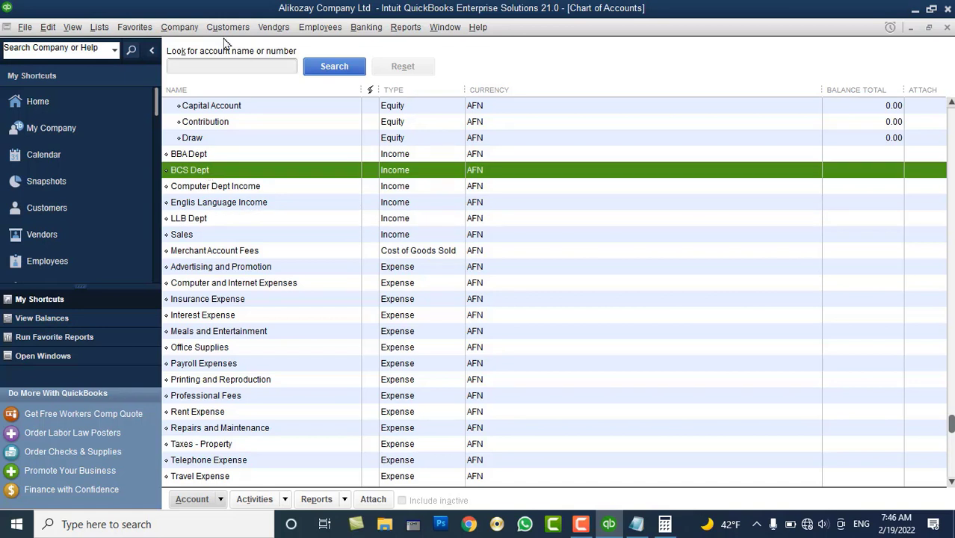
click(104, 30)
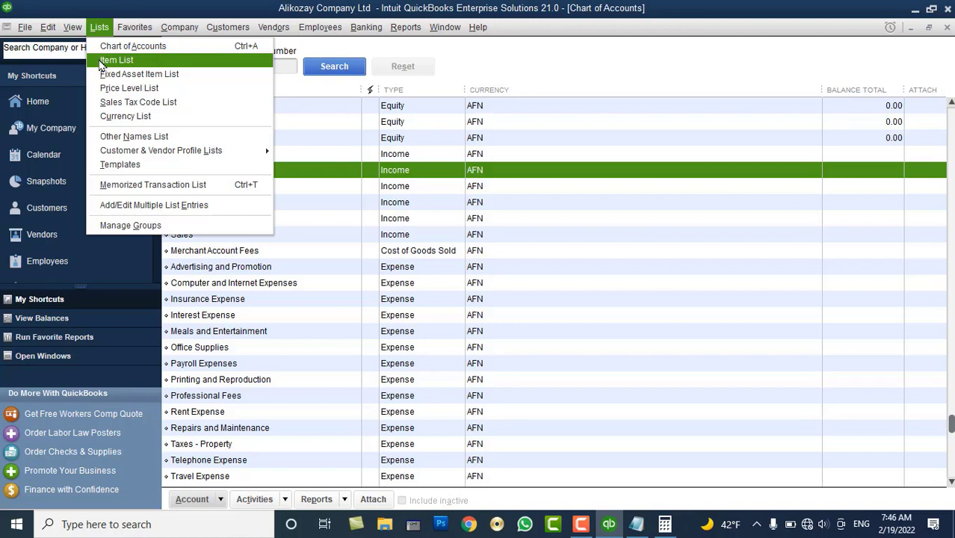
click(481, 272)
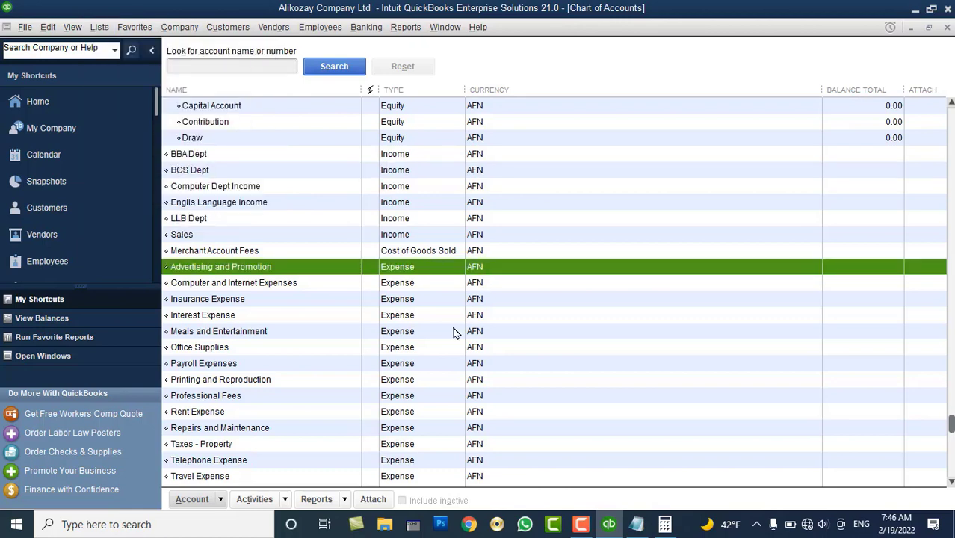
scroll(452, 334, down, 1)
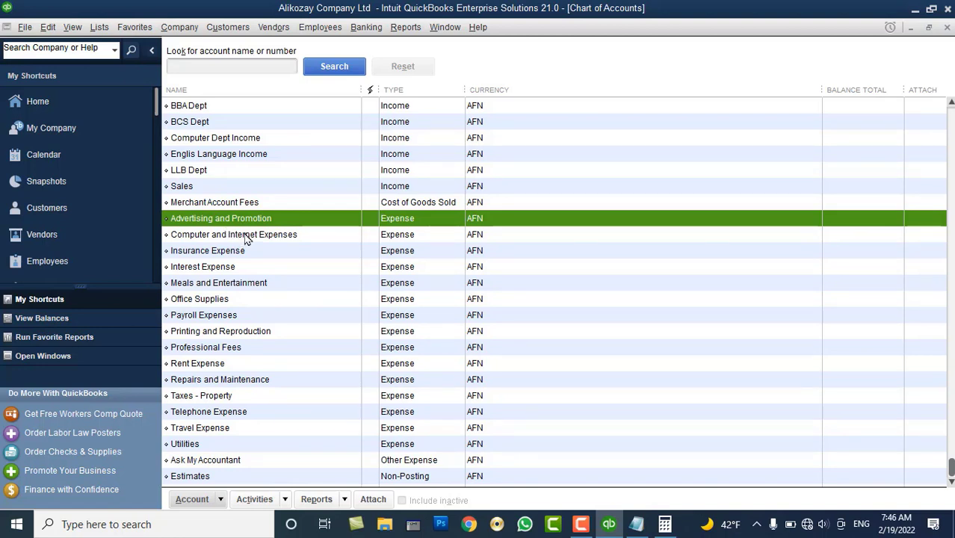
Delete the Insurance Expense and Interest Expense accounts
click(234, 254)
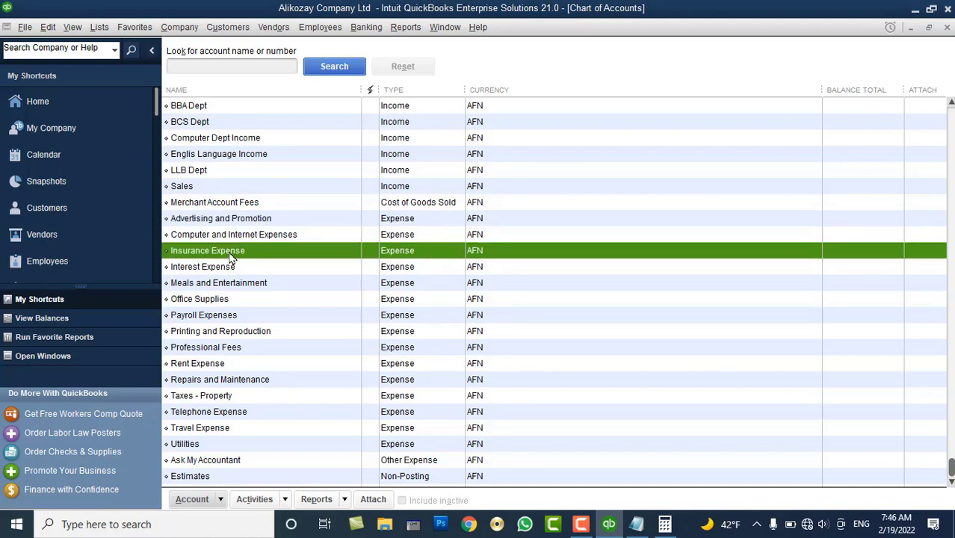
right_click(229, 254)
click(283, 323)
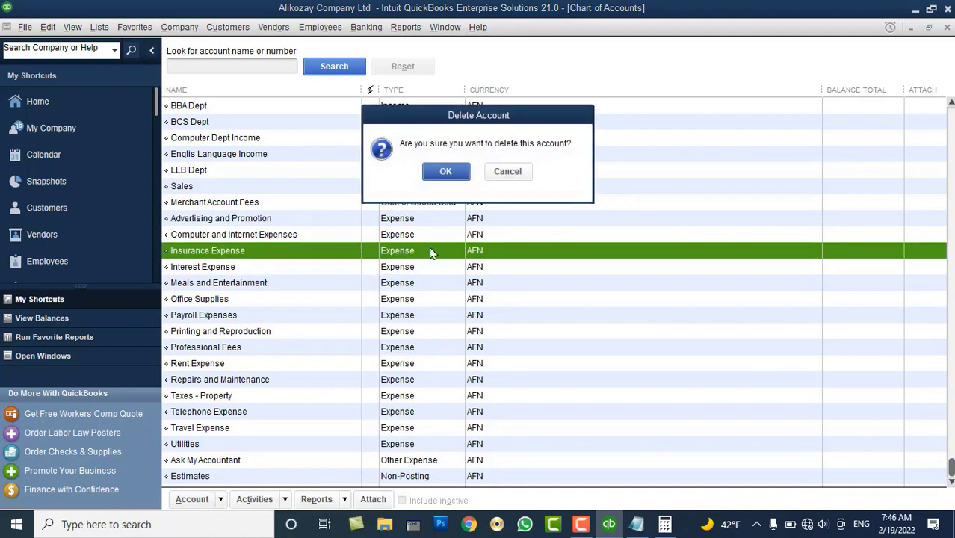
click(443, 174)
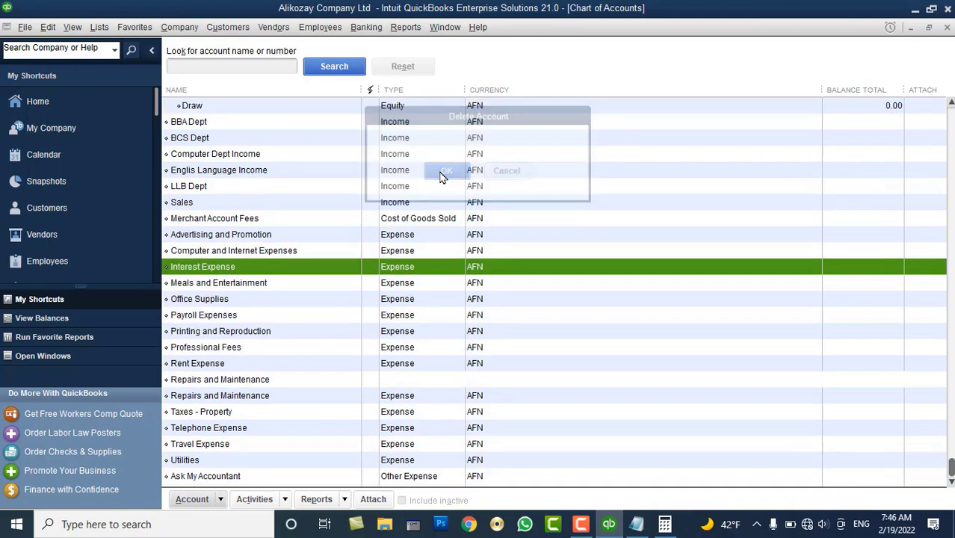
right_click(210, 269)
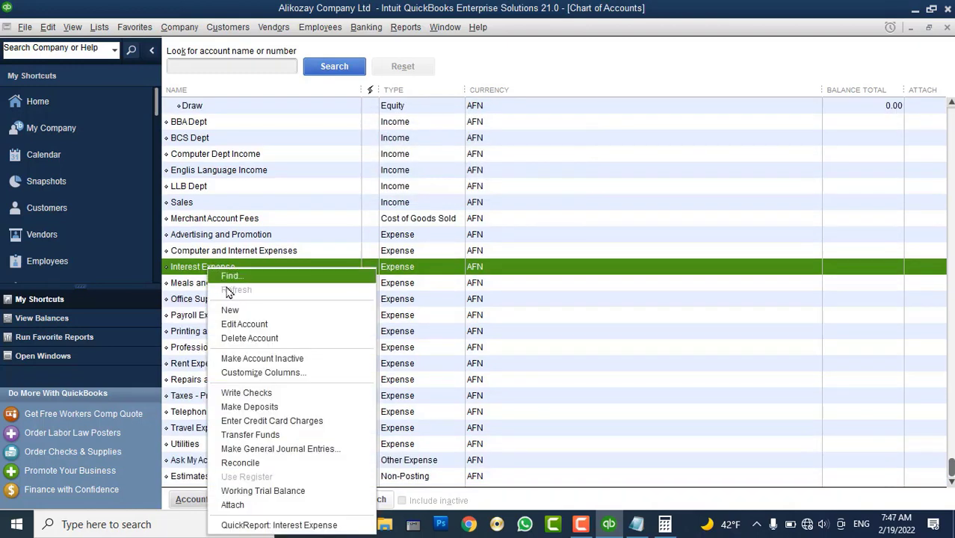
click(247, 339)
click(443, 171)
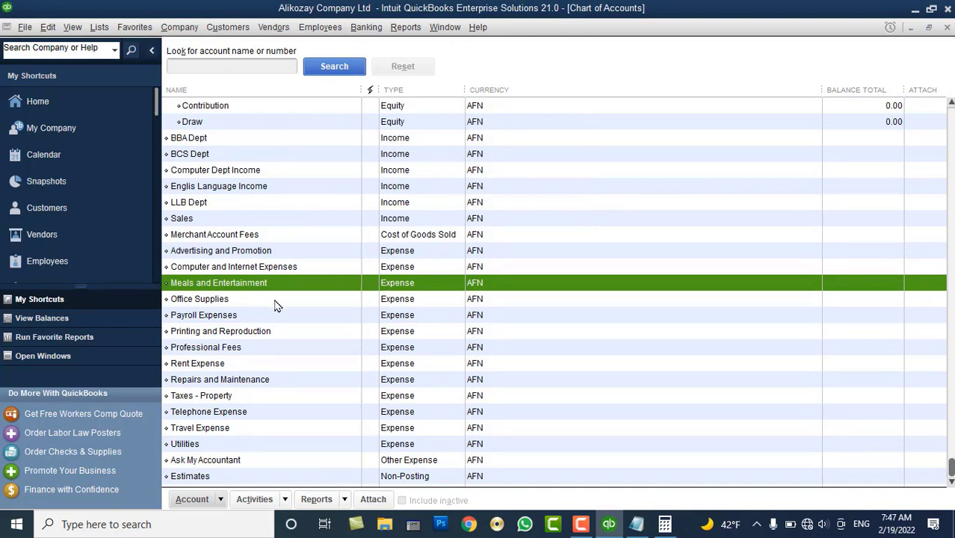
Delete the Professional Fees account from the expense list
click(258, 318)
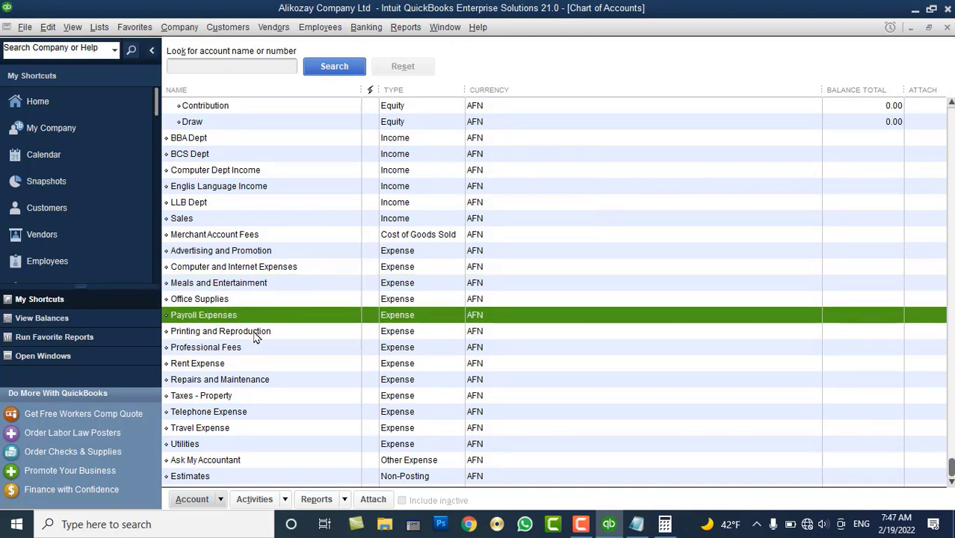
click(248, 349)
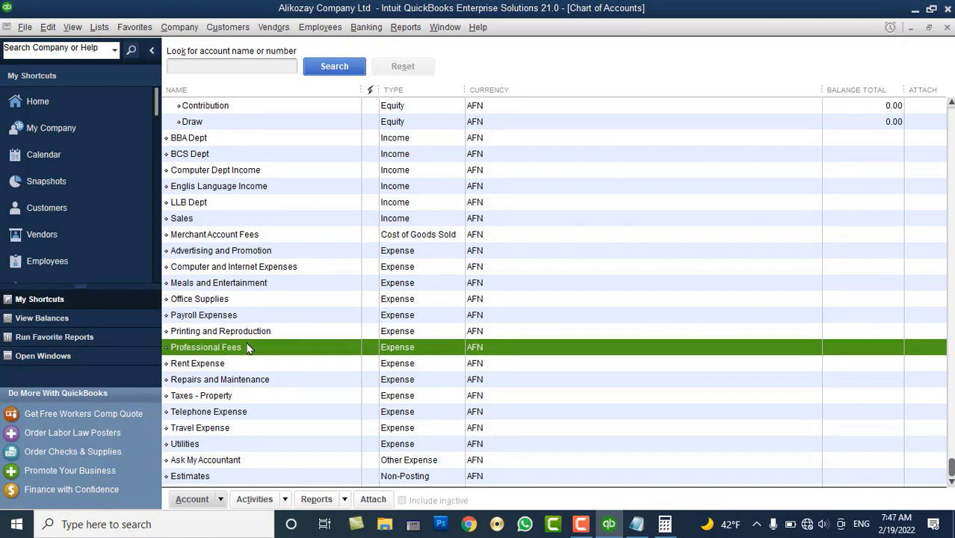
right_click(249, 348)
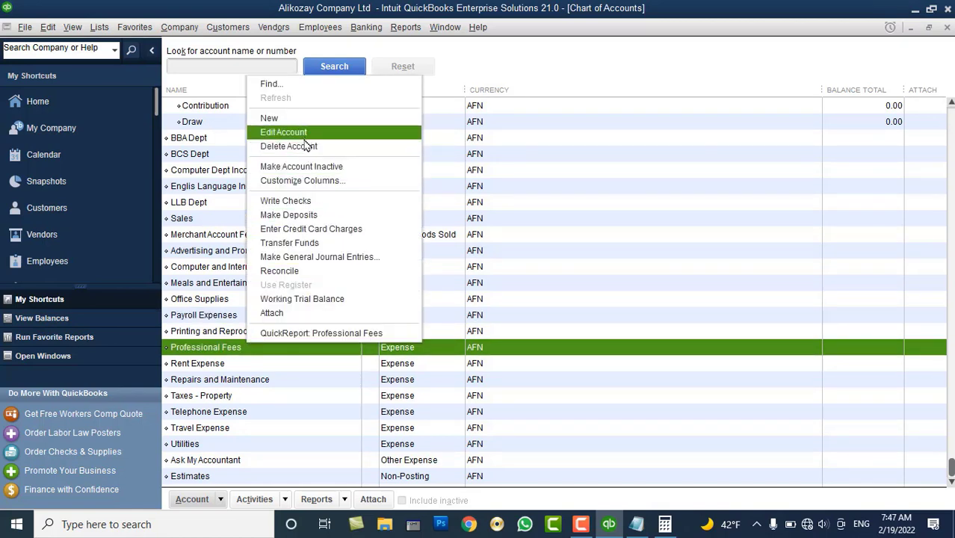
click(329, 147)
click(445, 171)
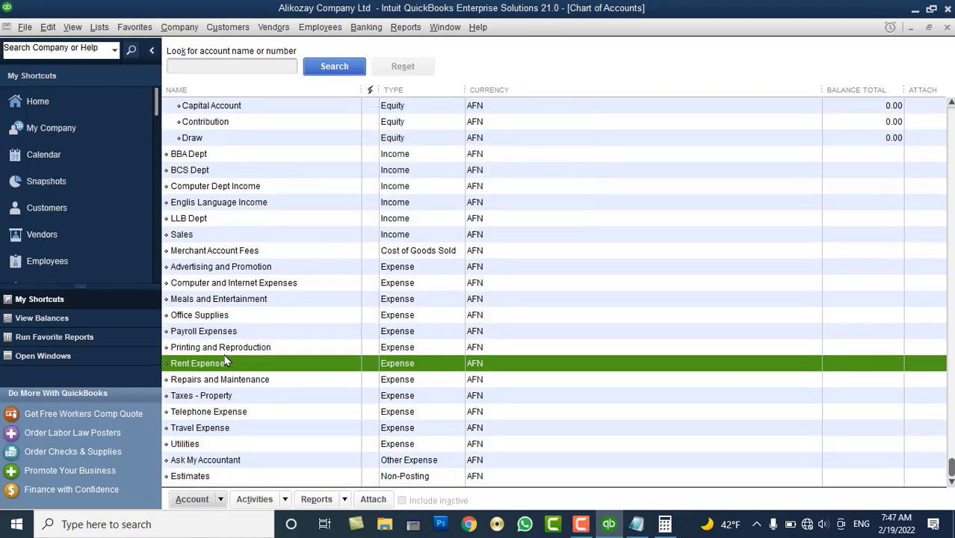
Review the remaining accounts from Taxes - Property through Estimates
click(231, 401)
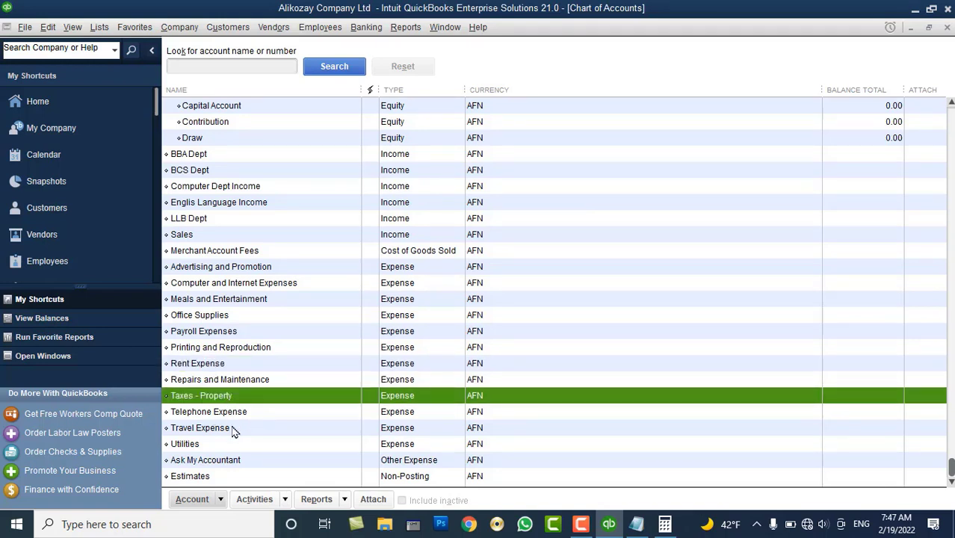
click(217, 447)
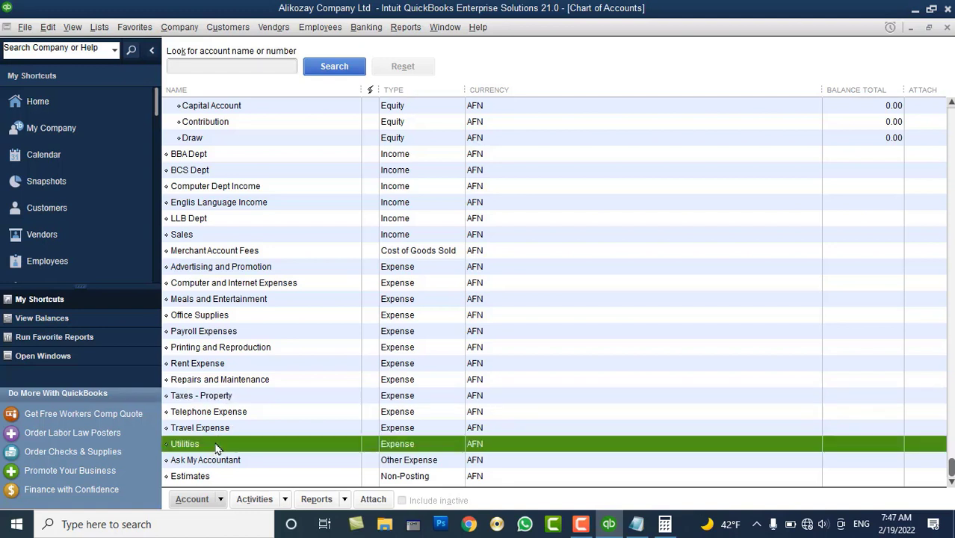
click(221, 461)
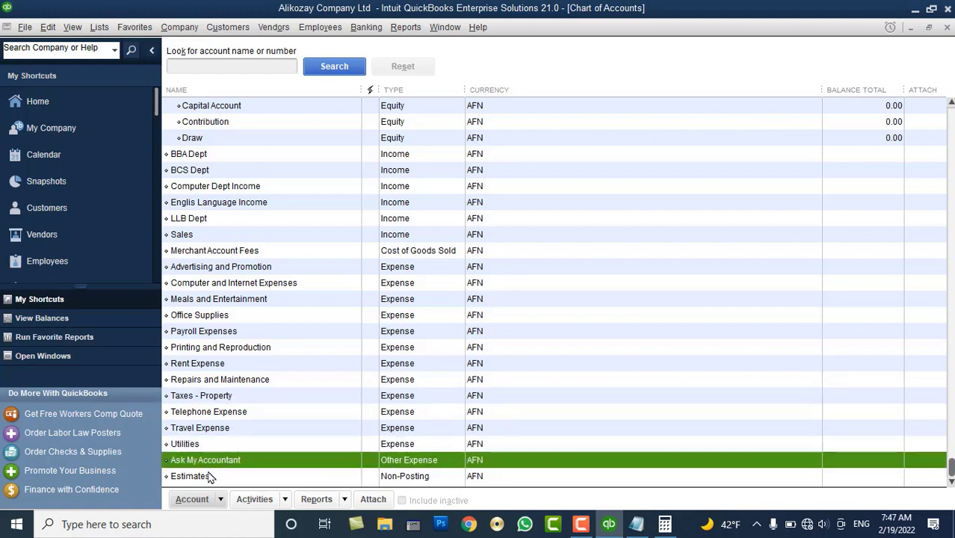
click(212, 475)
click(211, 463)
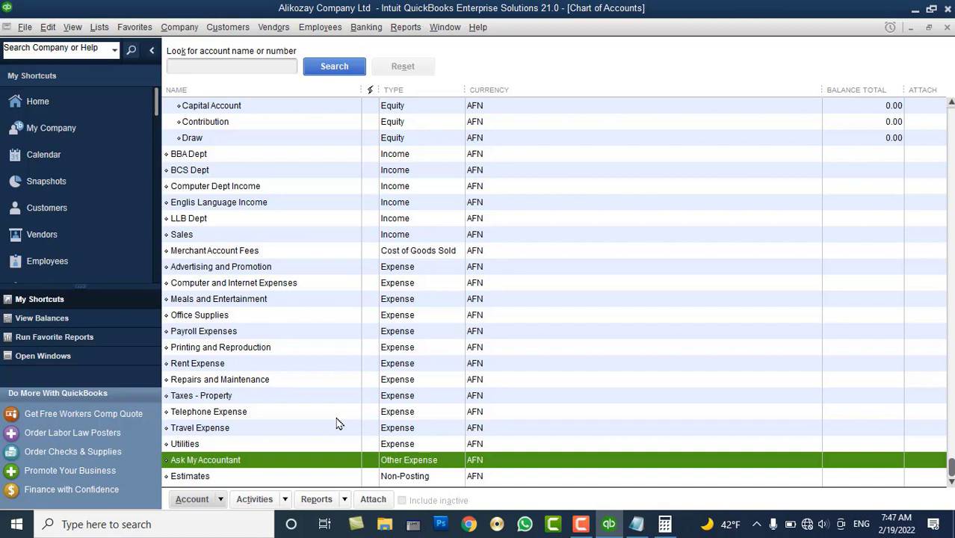
click(280, 476)
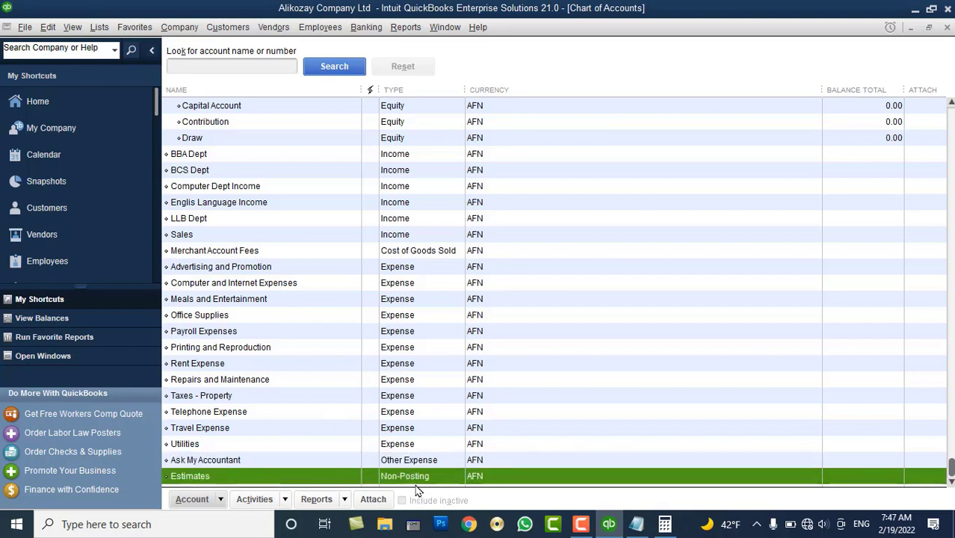